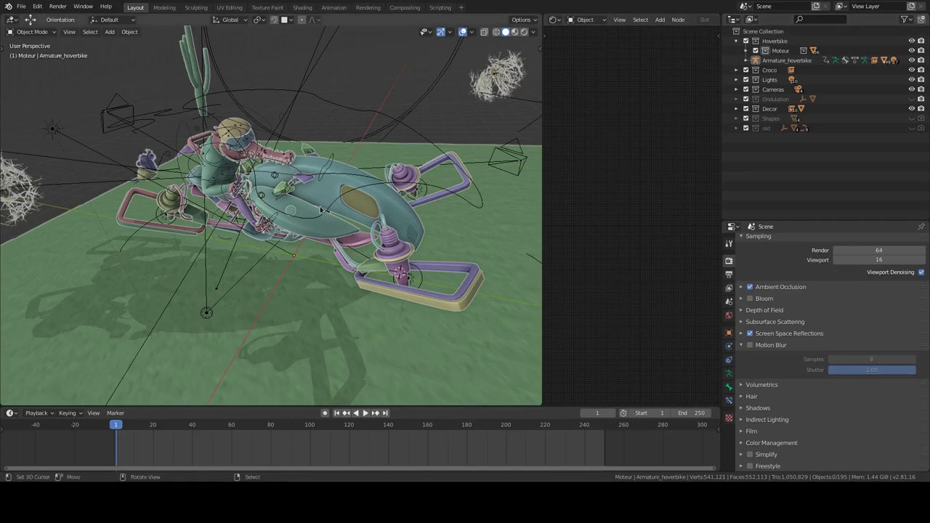
Select the crocodile rider while orbiting around the hoverbike
middle_drag(325, 210, 256, 136)
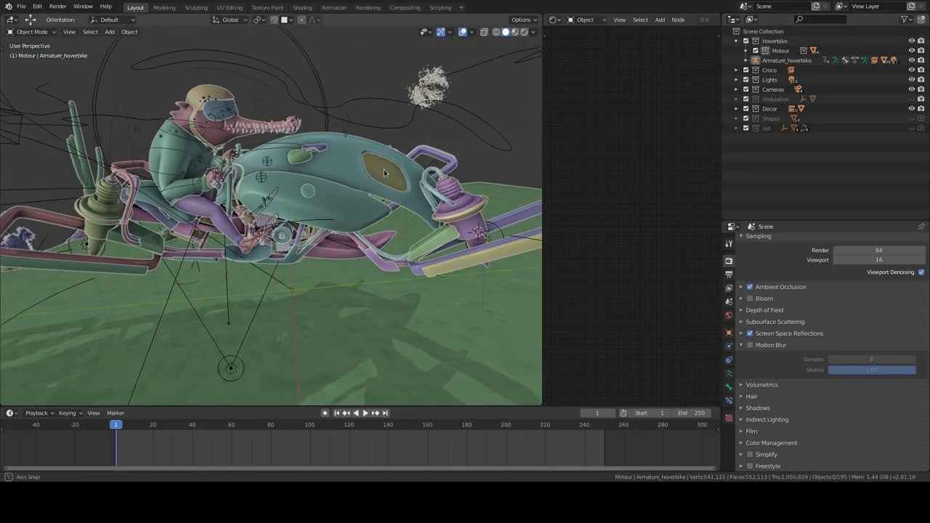
click(223, 97)
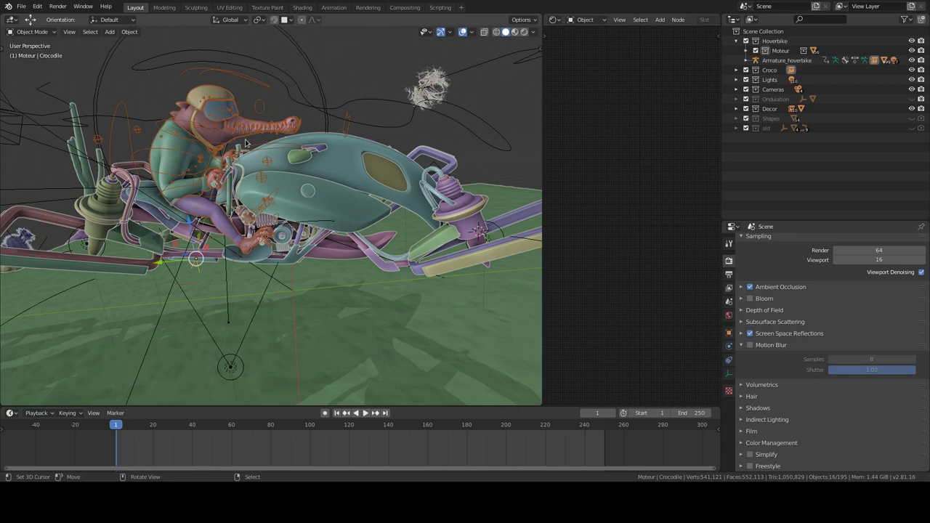
middle_drag(285, 159, 294, 170)
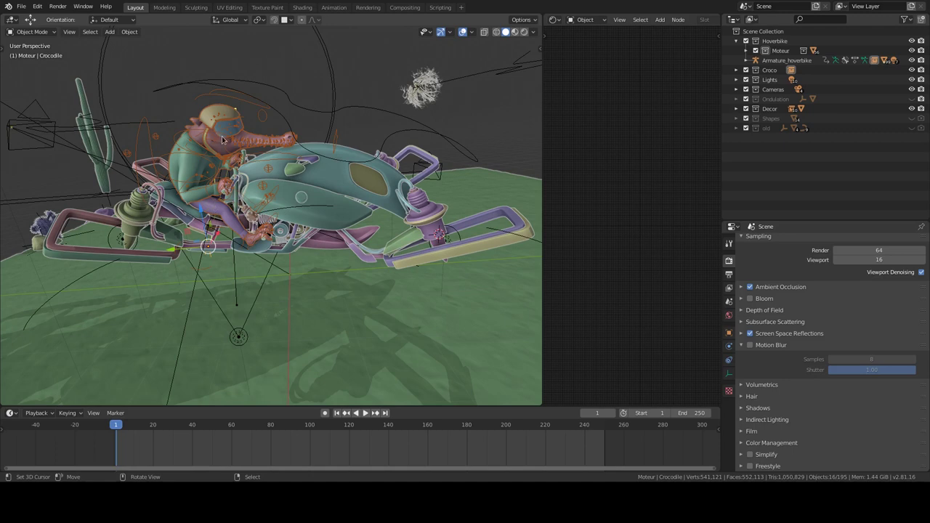
Open crocodile.blend from recent files without saving the hoverbike changes, then enter Pose Mode
click(21, 7)
mouse_move(44, 36)
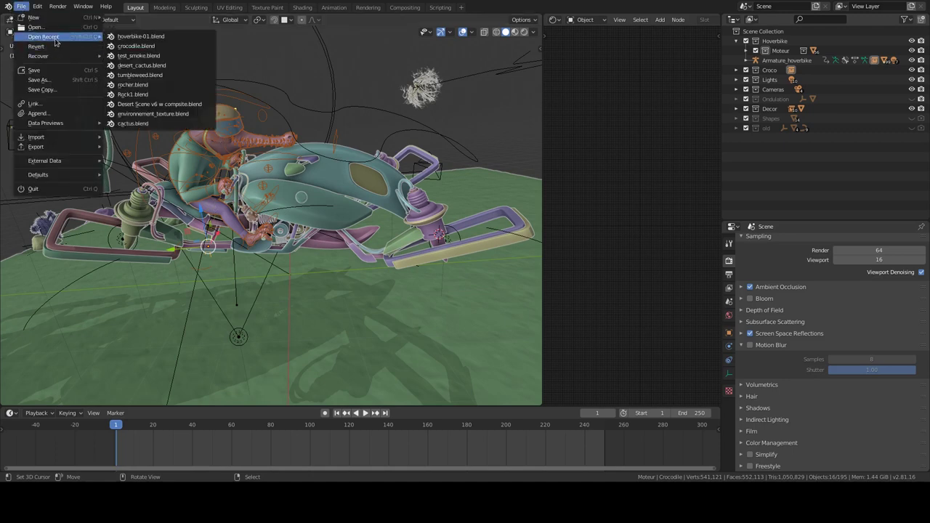
click(195, 47)
click(417, 246)
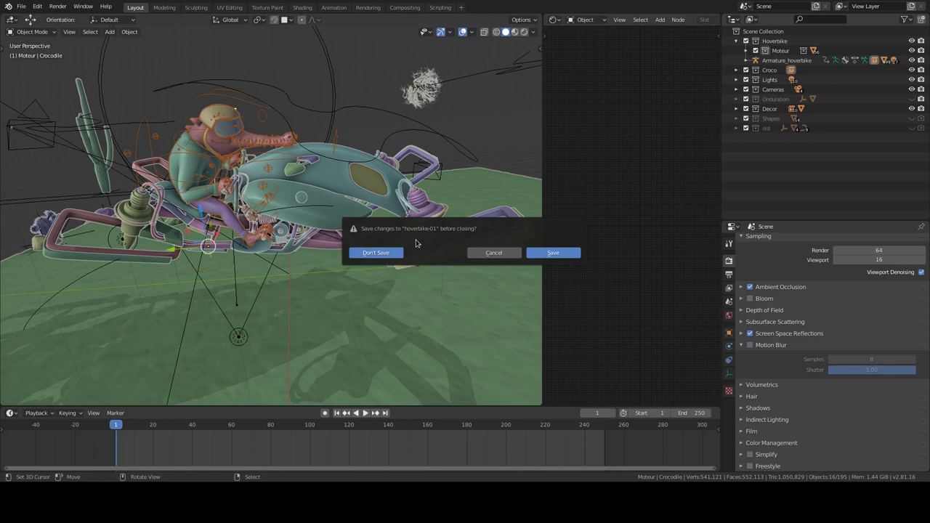
key(ctrl+Tab)
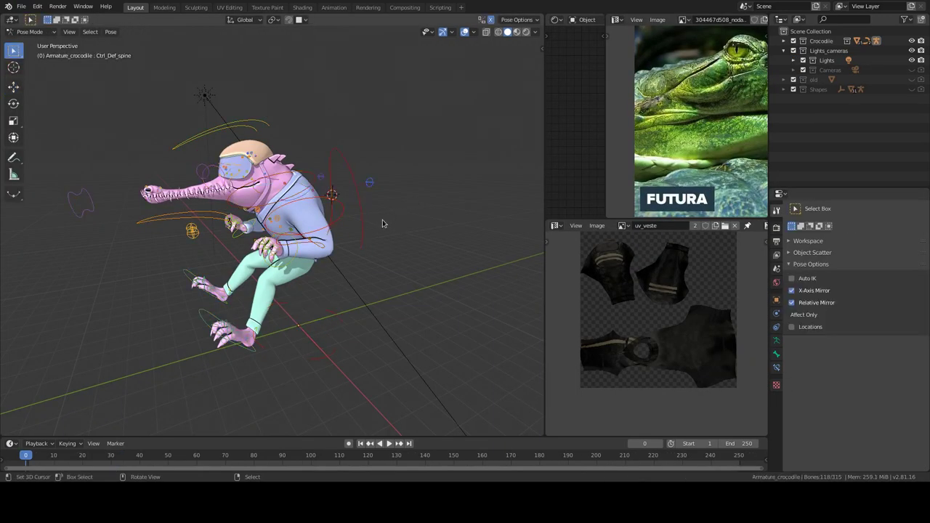
Clear the crocodile's pose, view it frontally in Rendered shading, and return to Pose Mode
key(alt+r)
key(ctrl+Tab)
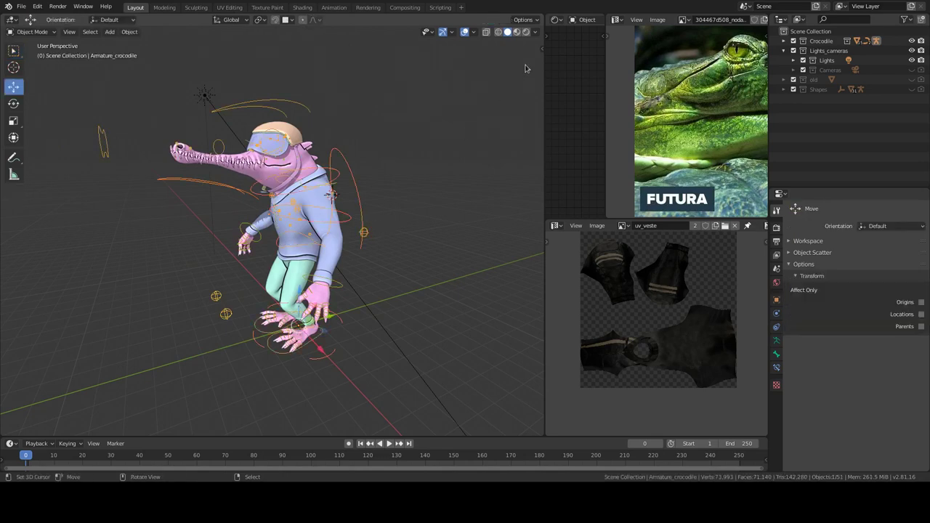
key(z)
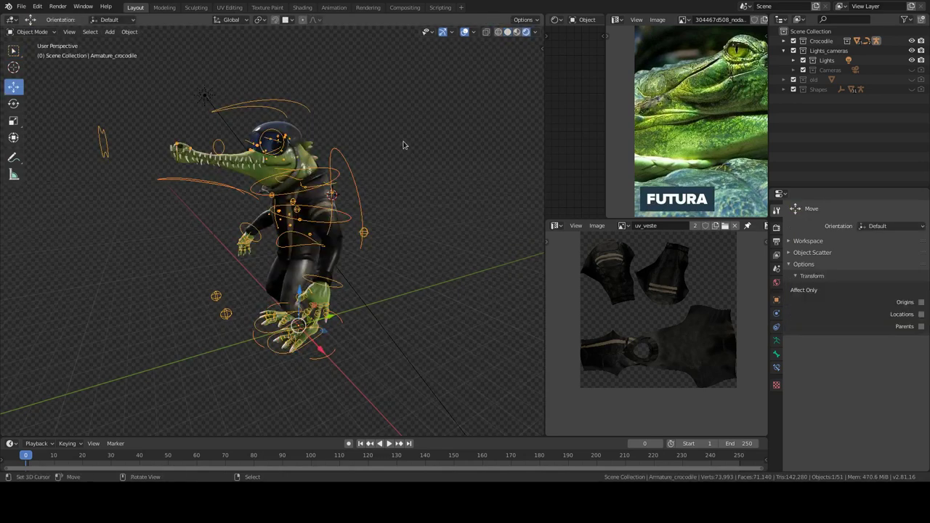
click(776, 227)
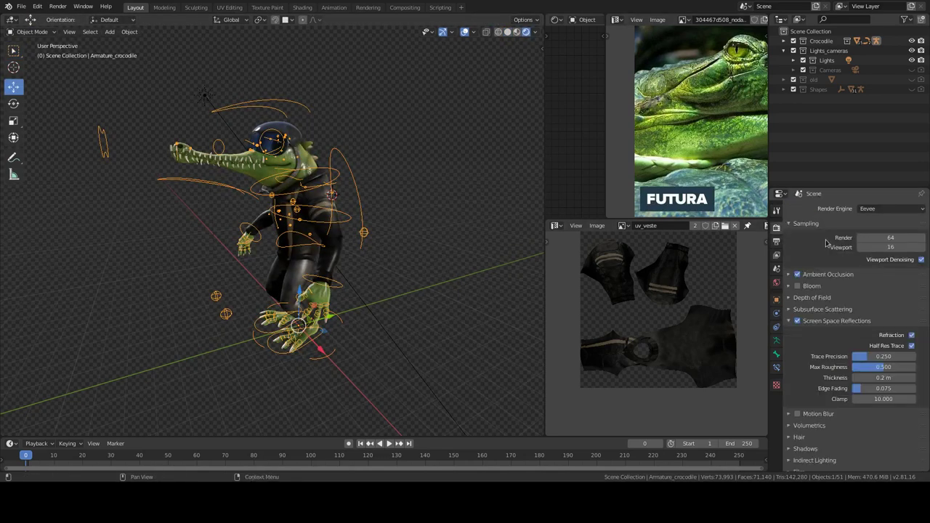
scroll(383, 220, up, 2)
mouse_move(382, 220)
middle_down()
mouse_move(366, 147)
mouse_move(375, 200)
mouse_move(274, 86)
middle_up()
key(ctrl+Tab)
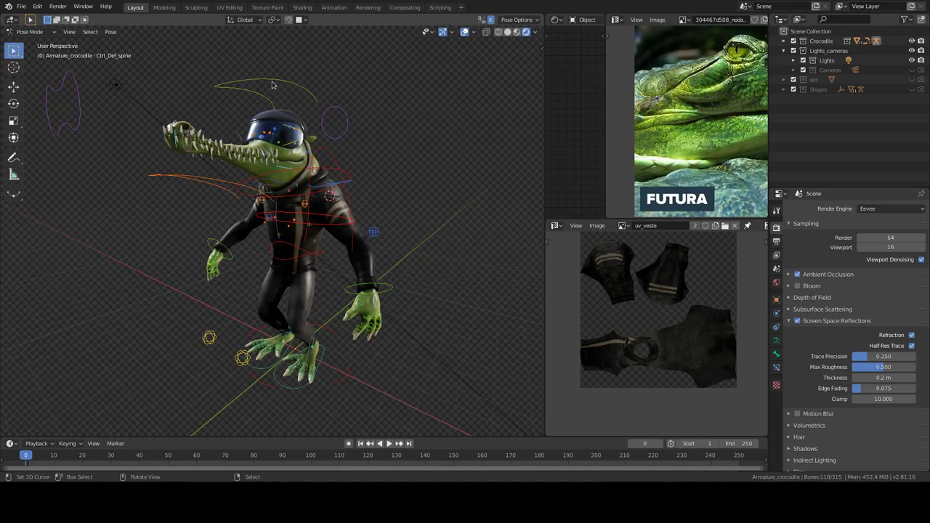
Rotate the crocodile's head controller bone
click(274, 88)
key(r)
key(r)
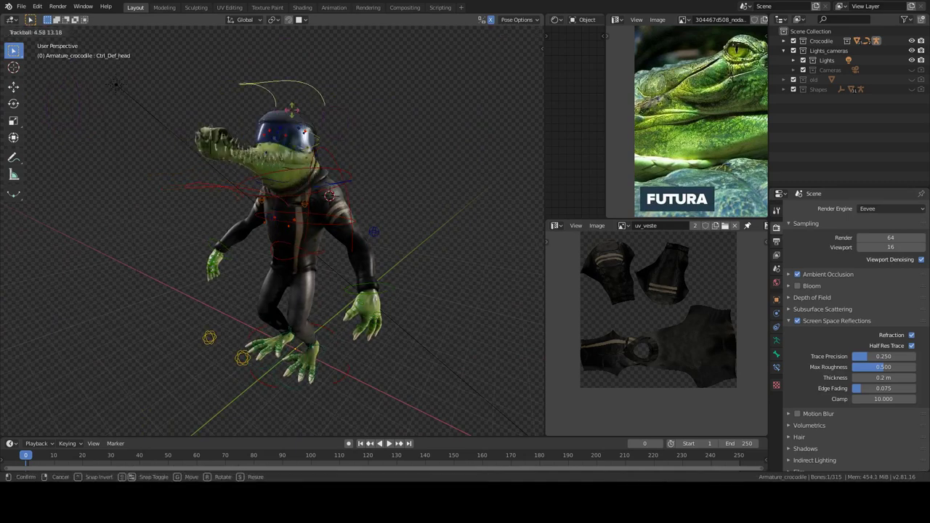
click(301, 136)
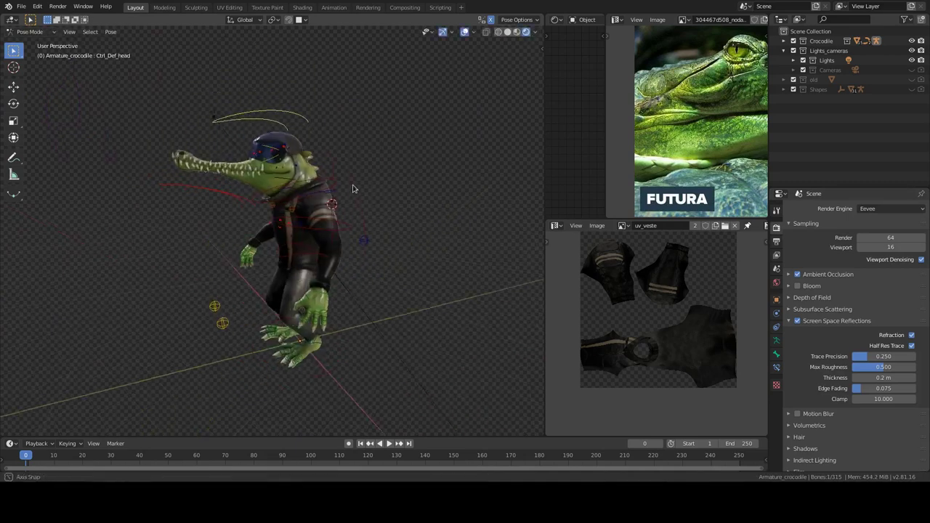
middle_drag(312, 146, 376, 272)
Turn off X-Axis Mirror posing and try several body bone rotations, cancelling each
click(370, 274)
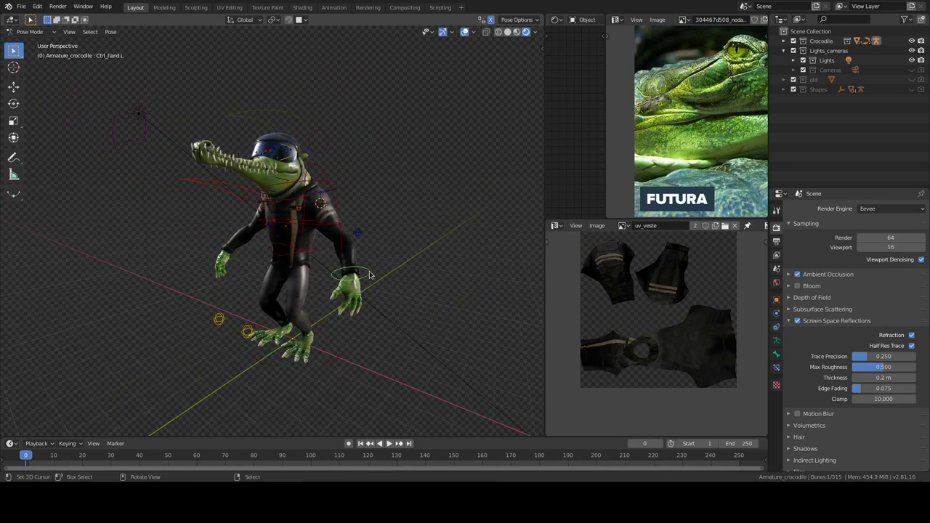
click(776, 210)
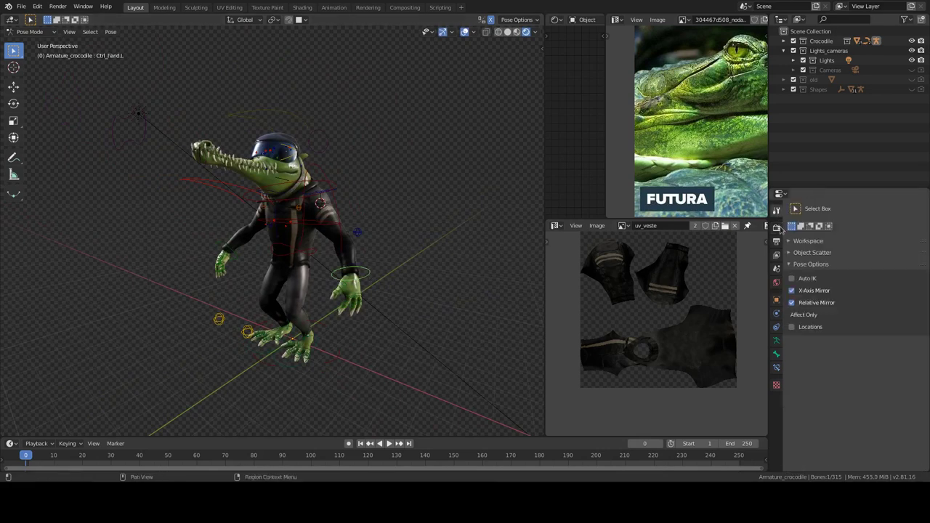
click(806, 291)
key(r)
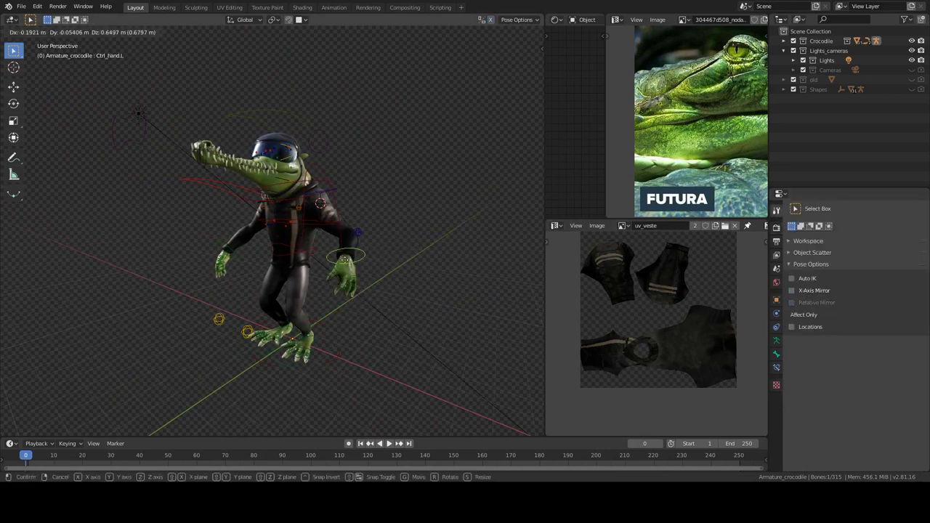
key(Escape)
click(349, 198)
key(r)
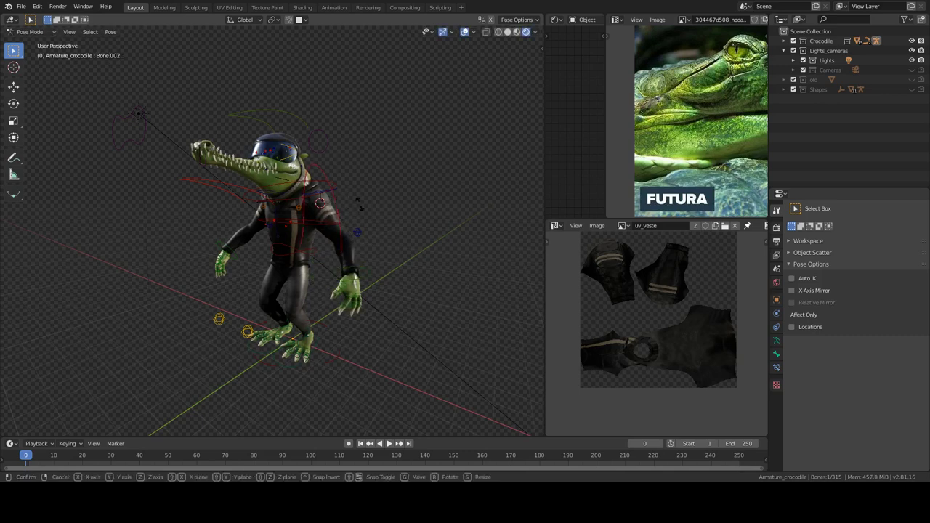
key(Escape)
key(r)
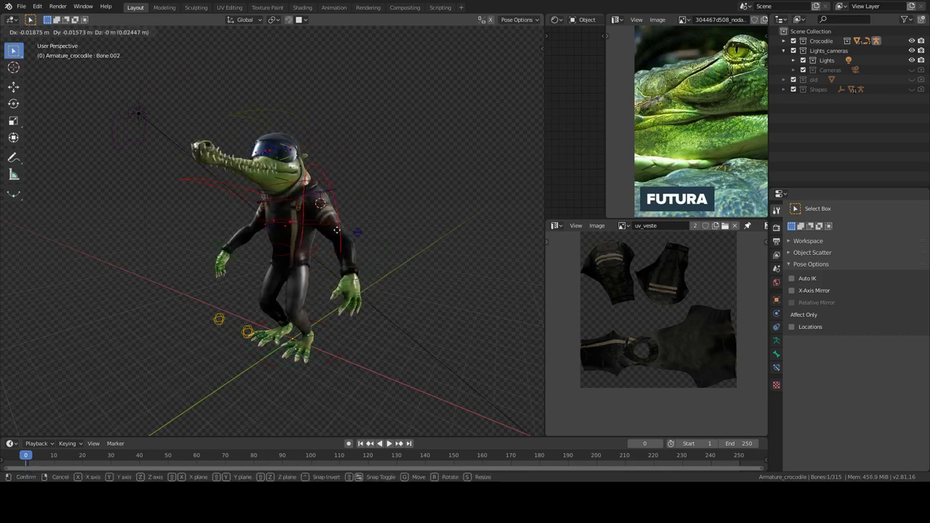
key(Escape)
mouse_move(347, 215)
middle_down()
mouse_move(354, 212)
mouse_move(344, 218)
middle_up()
scroll(354, 211, up, 2)
key(r)
key(r)
key(Escape)
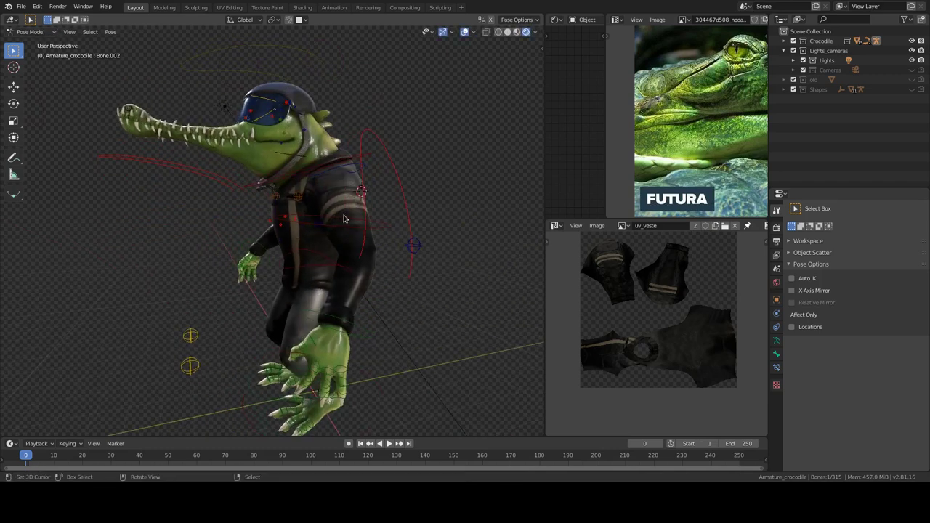
Rotate the left shoulder controller freely from a front view, deforming the jacket
mouse_move(298, 204)
middle_down()
mouse_move(415, 208)
mouse_move(335, 213)
middle_up()
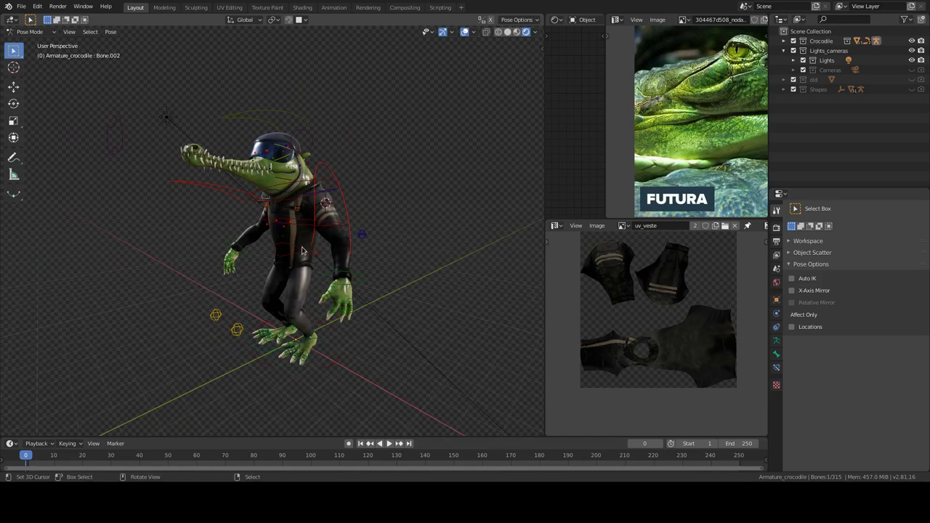
mouse_move(325, 231)
alt+middle_down()
mouse_move(386, 241)
mouse_move(370, 204)
mouse_move(332, 210)
mouse_move(465, 202)
mouse_move(401, 212)
mouse_move(378, 171)
alt+middle_up()
click(361, 185)
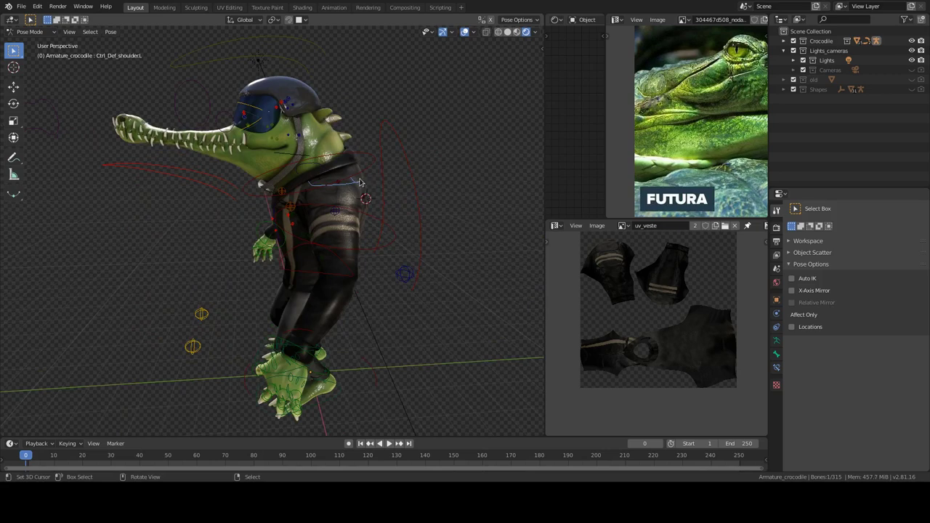
key(r)
key(r)
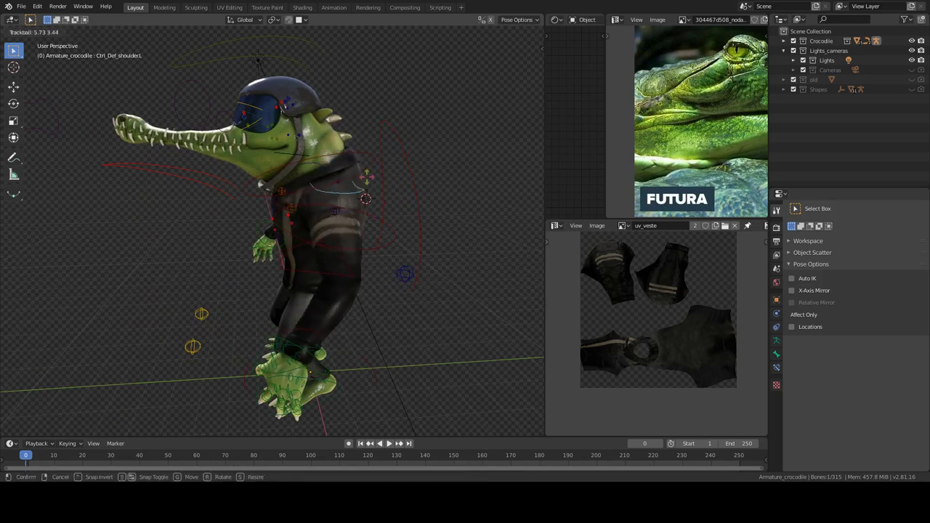
click(365, 195)
middle_drag(365, 195, 410, 304)
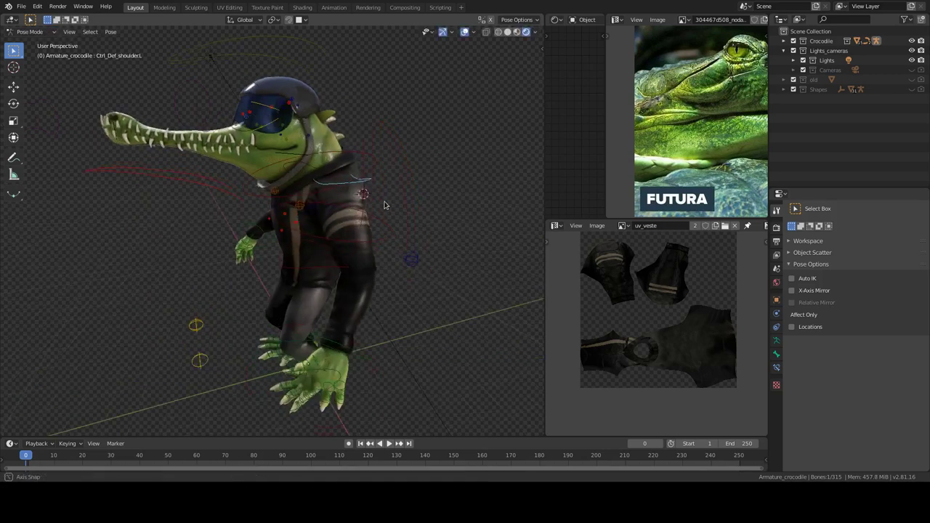
Move the left hand controller twice so the arm hangs down
click(411, 309)
key(g)
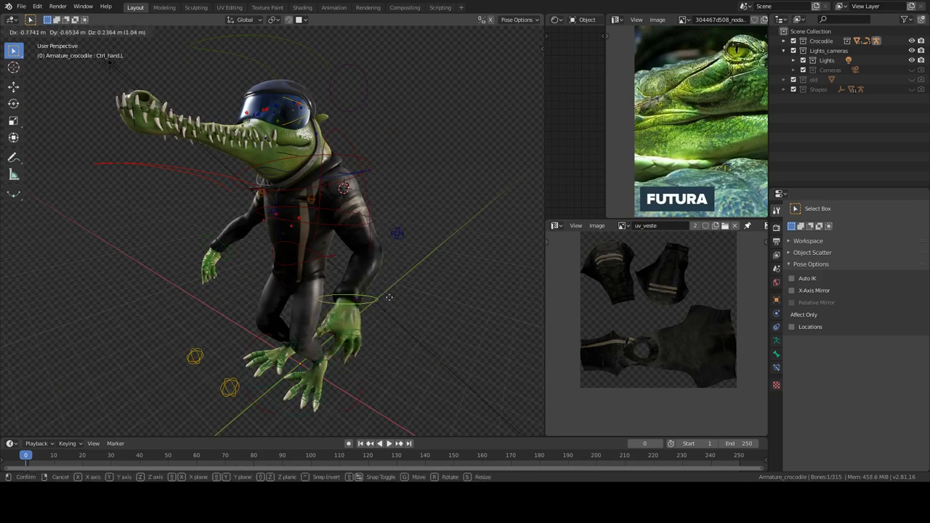
click(418, 249)
middle_drag(417, 249, 448, 253)
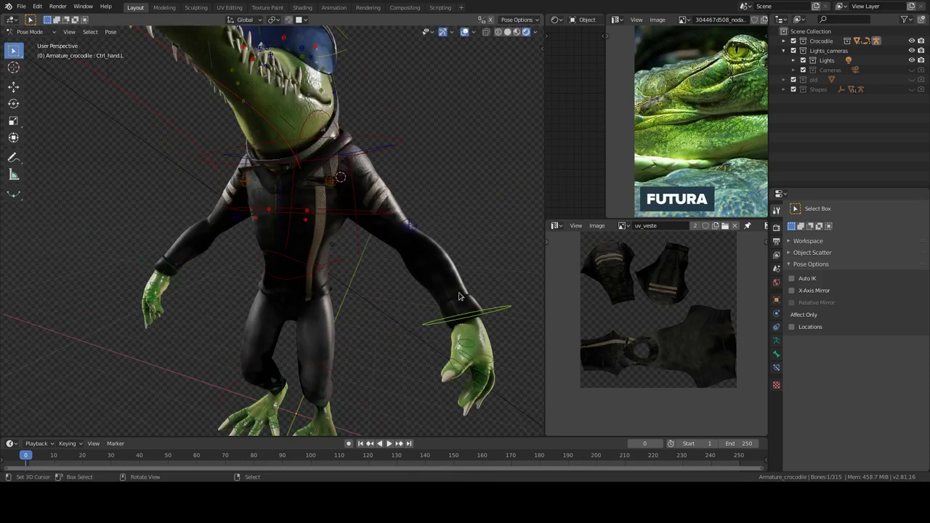
key(g)
click(408, 286)
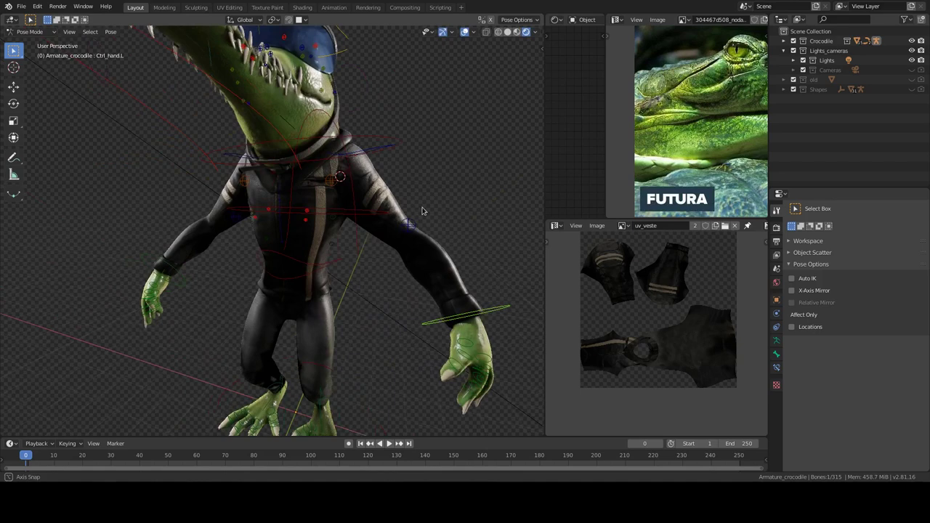
mouse_move(407, 285)
middle_down()
mouse_move(370, 262)
mouse_move(416, 242)
middle_up()
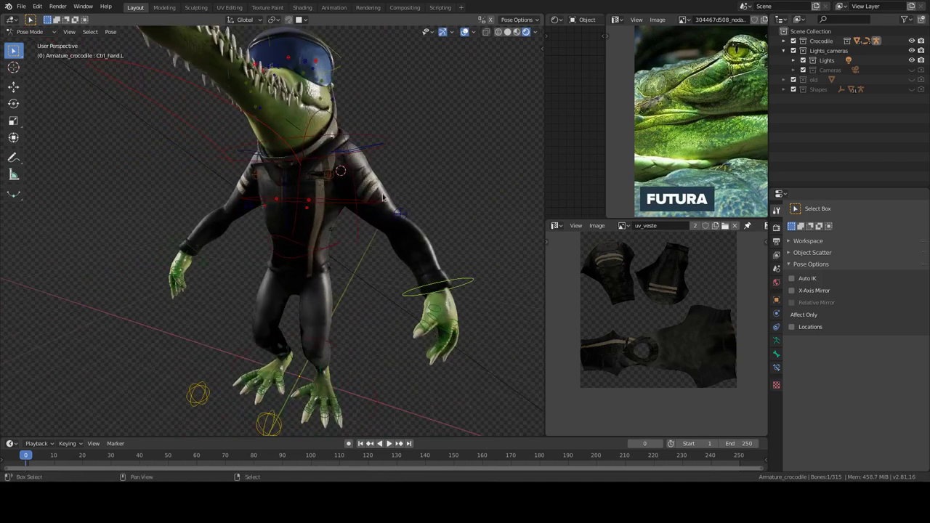
scroll(417, 241, down, 3)
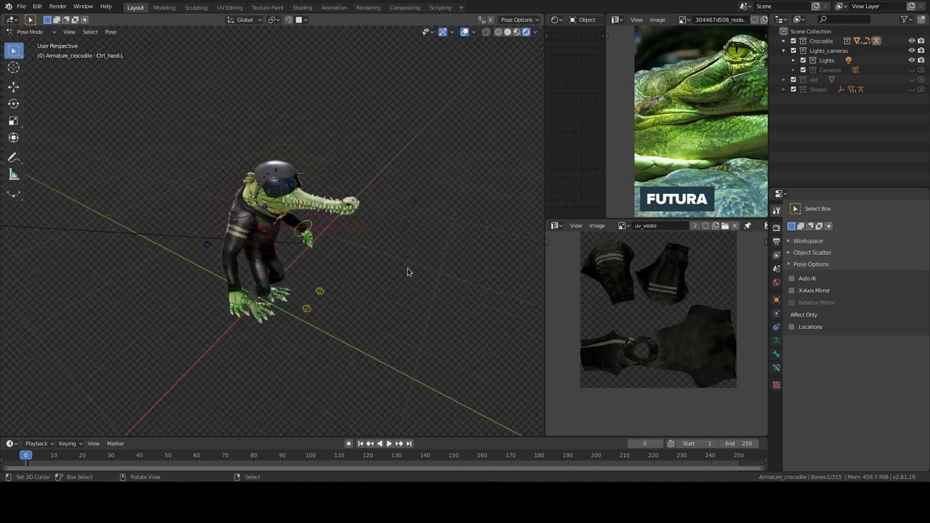
scroll(413, 269, up, 4)
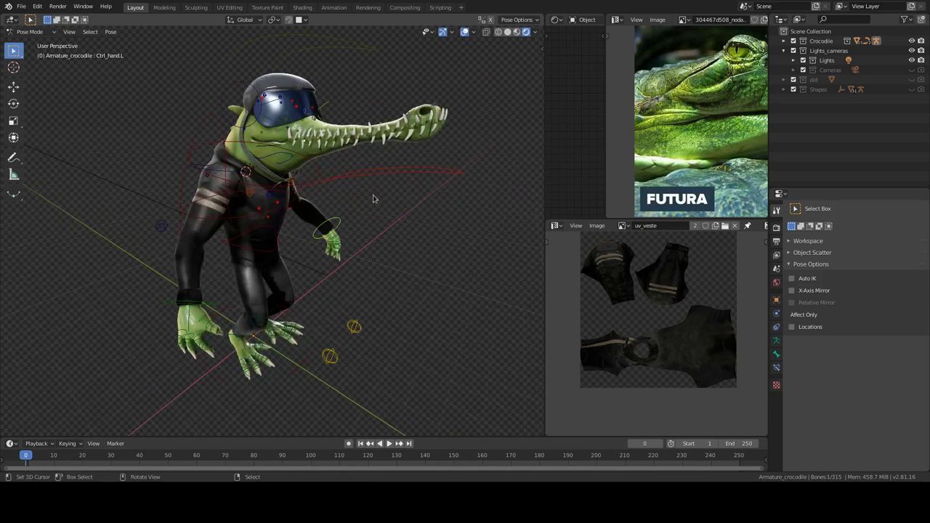
scroll(386, 198, down, 1)
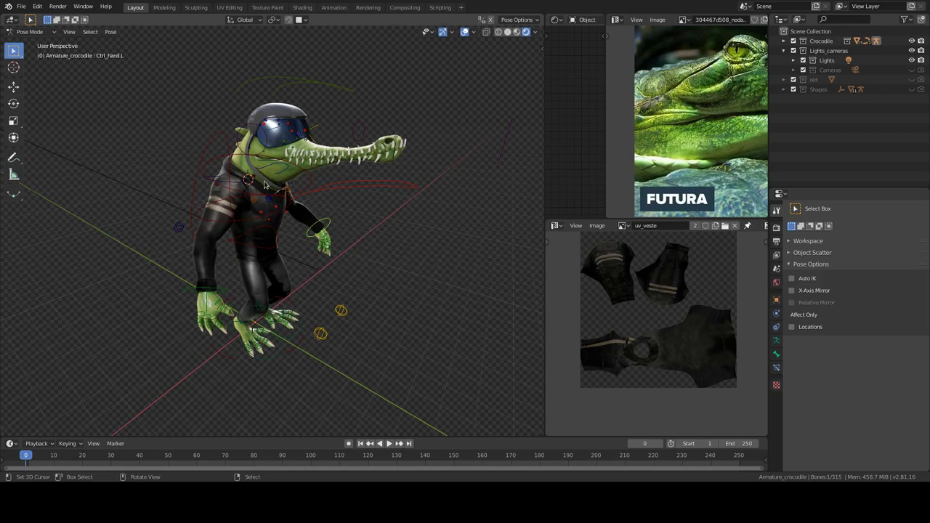
Leave Pose Mode, deselect the armature, switch to Solid shading, and open hoverbike-01.blend
key(ctrl+Tab)
click(346, 228)
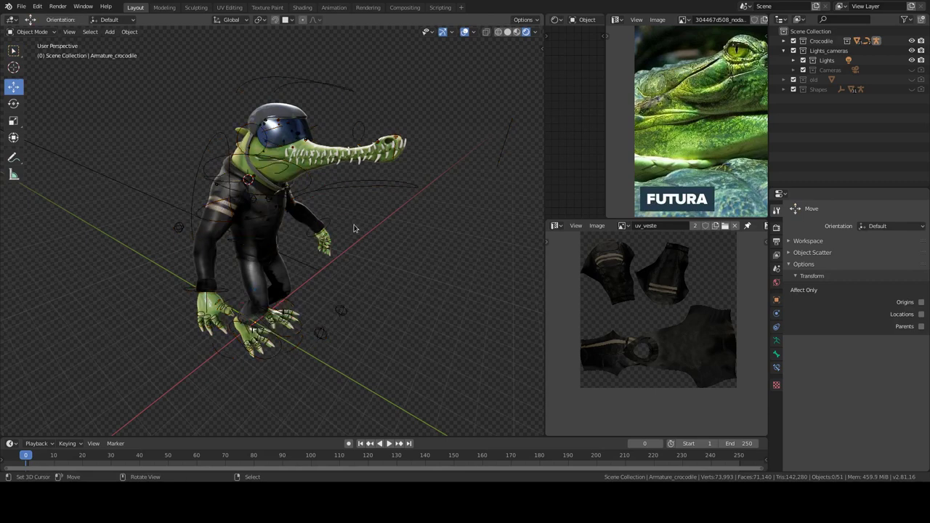
click(508, 32)
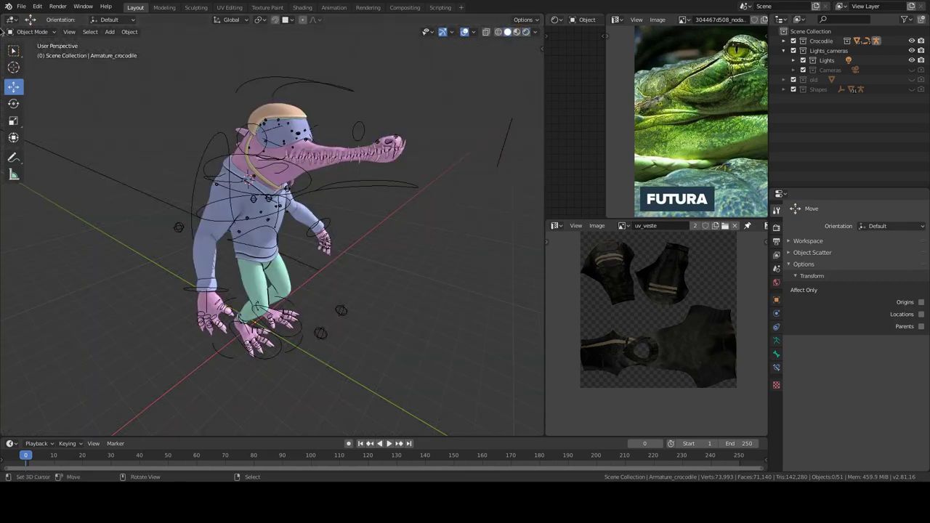
click(21, 7)
mouse_move(44, 36)
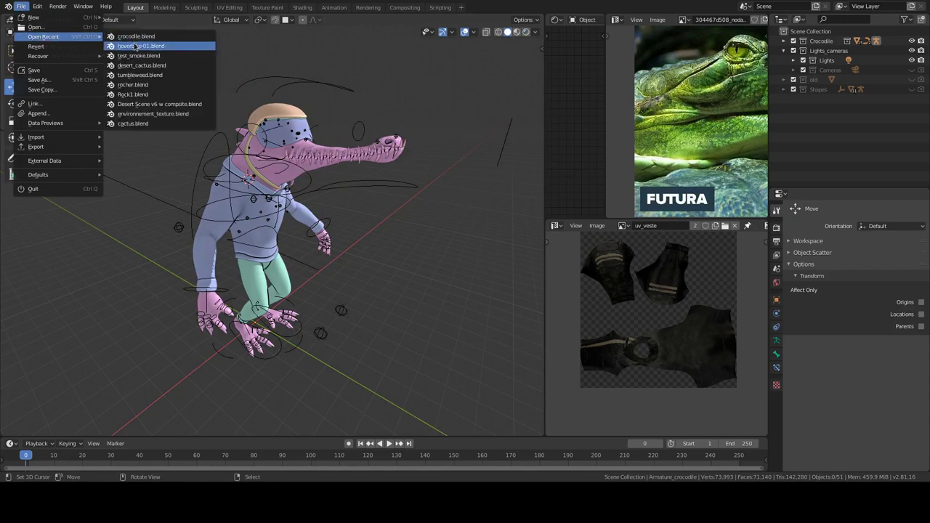
click(135, 48)
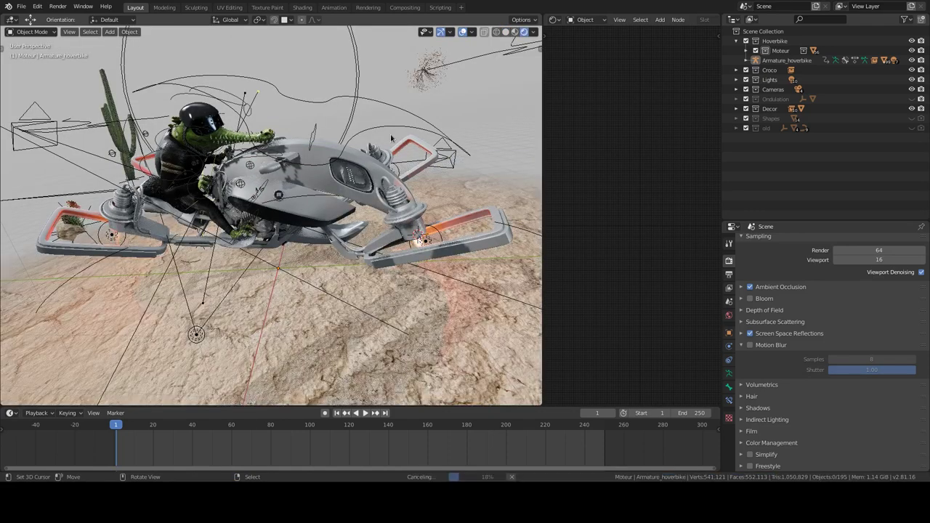
middle_drag(381, 187, 400, 229)
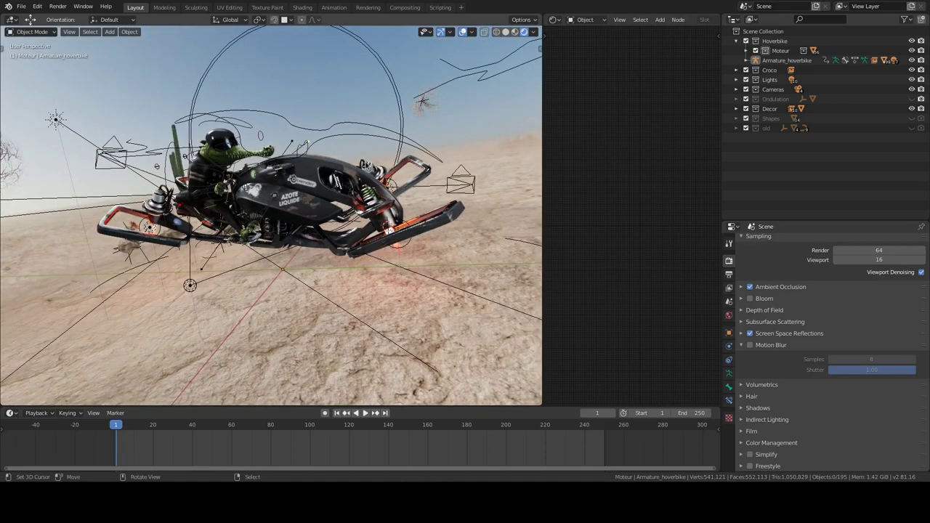
Inspect the hoverbike in a maximized viewport, restore the layout, and select Armature_hoverbike
key(ctrl+space)
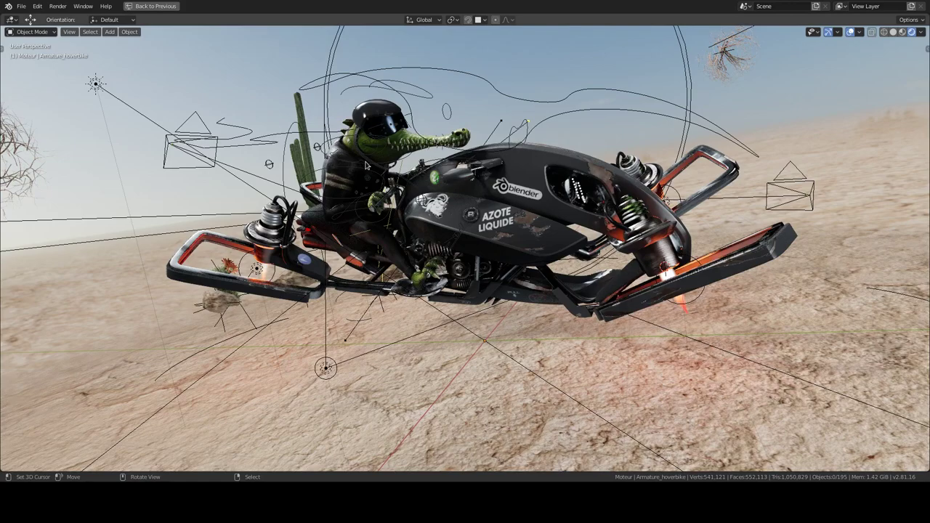
middle_drag(611, 227, 578, 234)
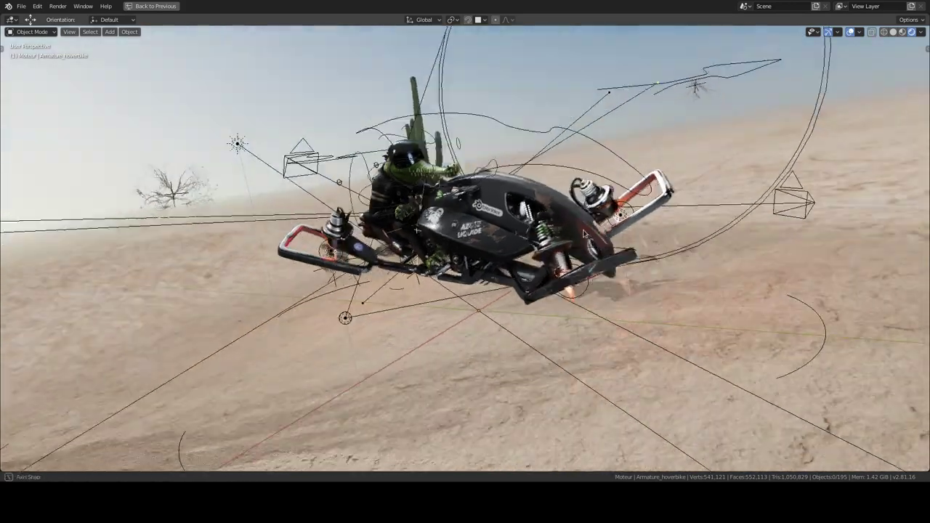
scroll(578, 234, up, 2)
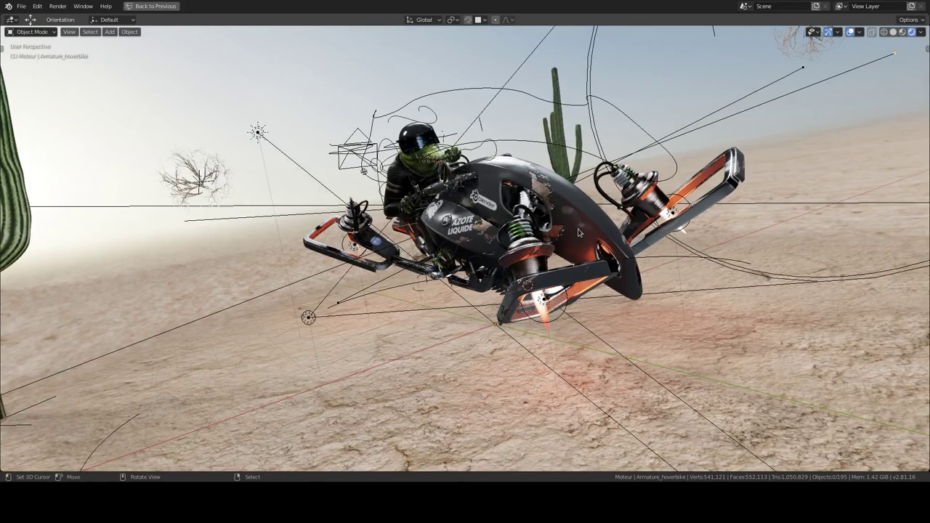
middle_drag(576, 237, 616, 227)
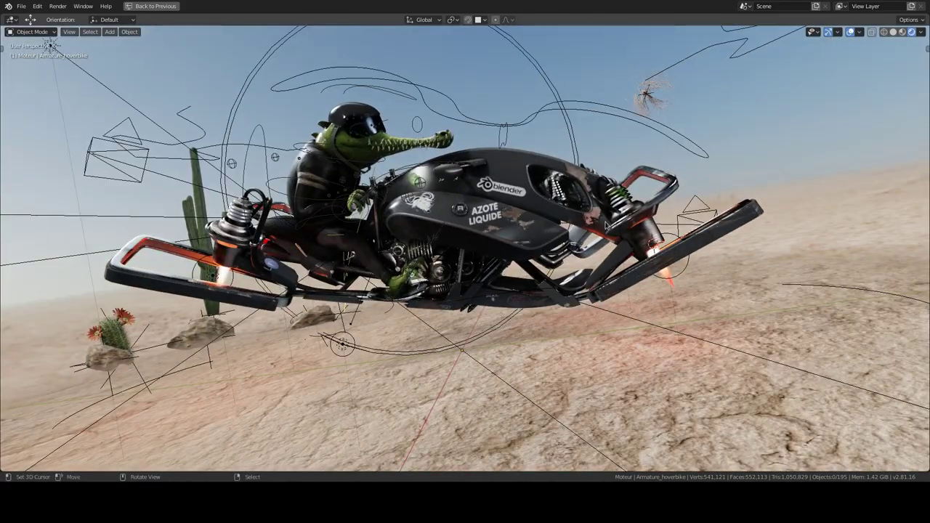
middle_drag(605, 226, 614, 234)
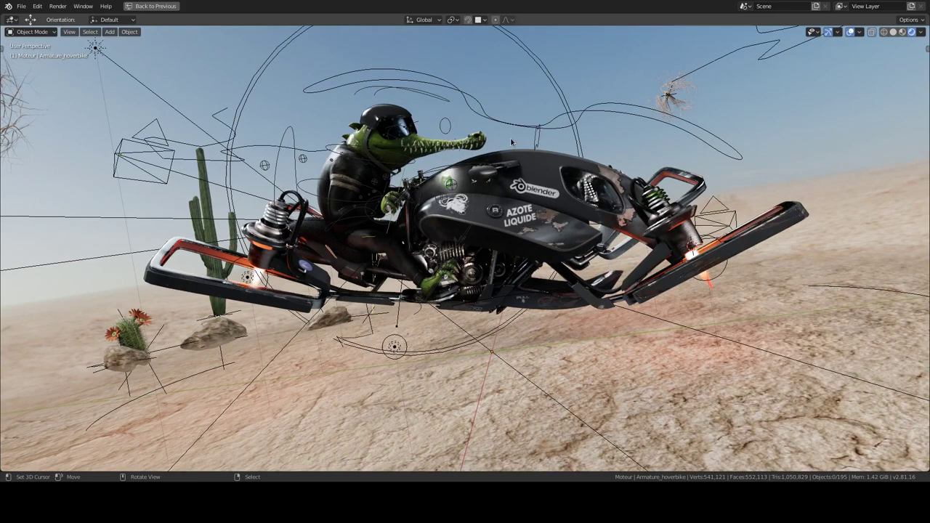
key(ctrl+space)
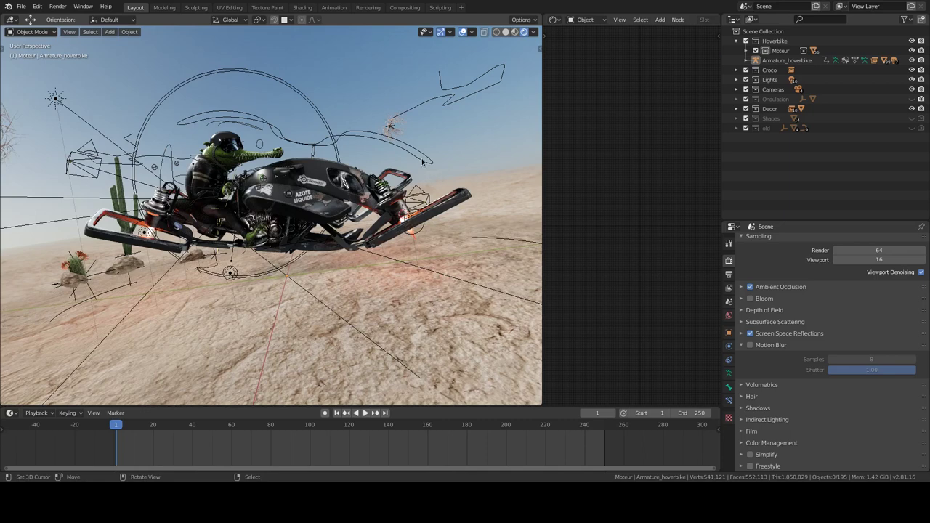
right_click(423, 162)
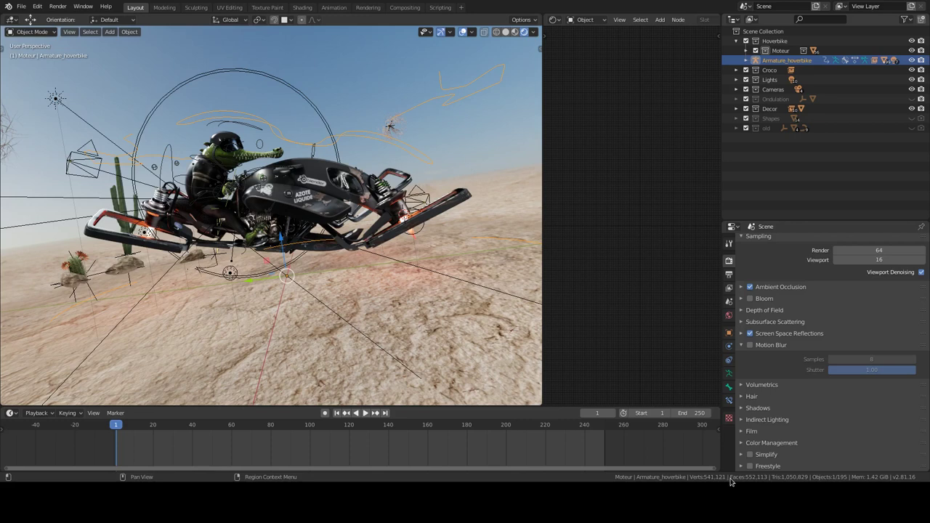
Enable Simplify, test and cancel a hoverbike rig rotation, then disable Simplify
click(750, 454)
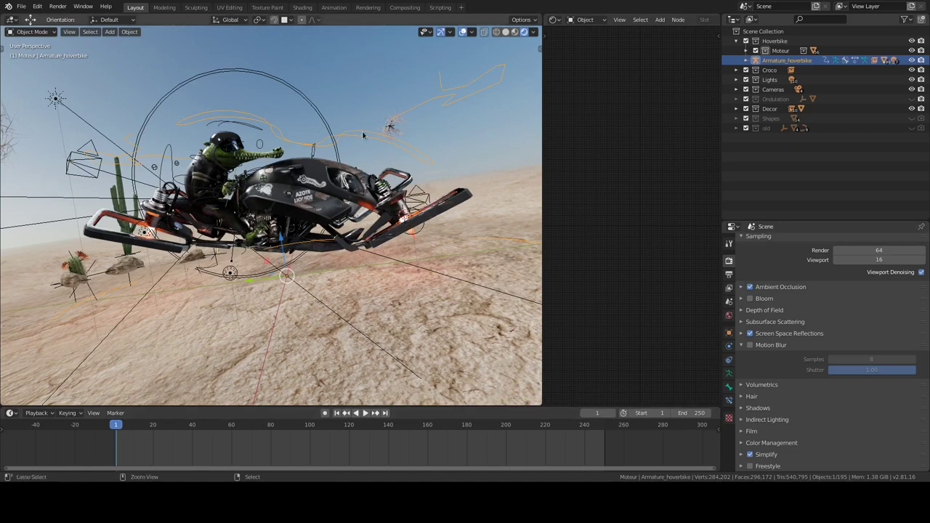
key(ctrl+Tab)
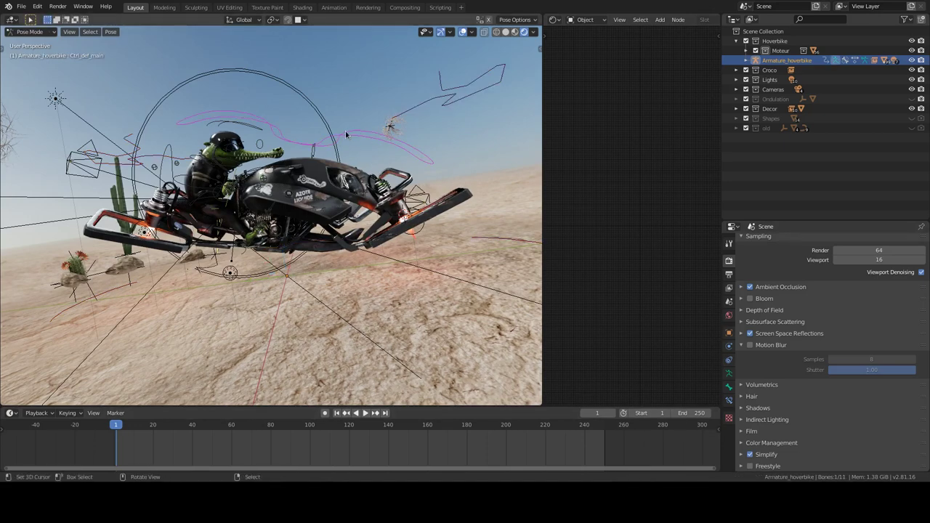
key(r)
key(r)
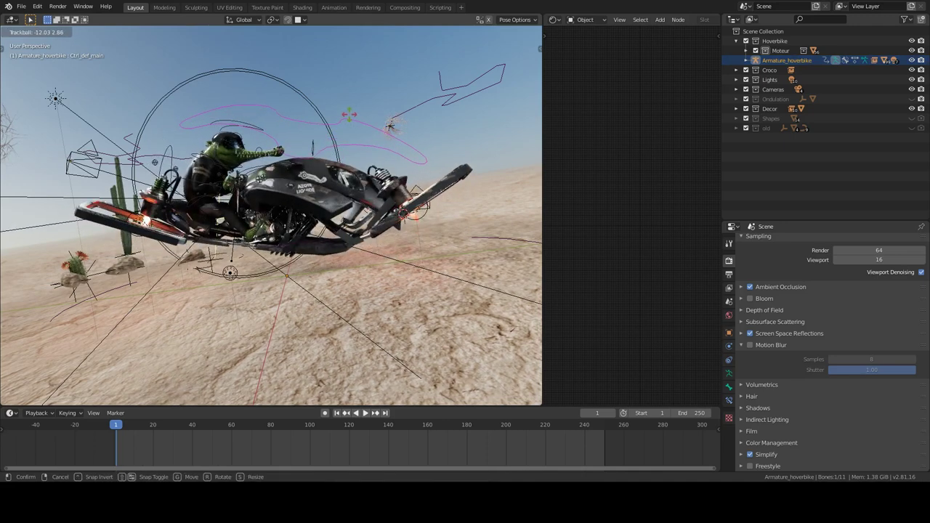
key(Escape)
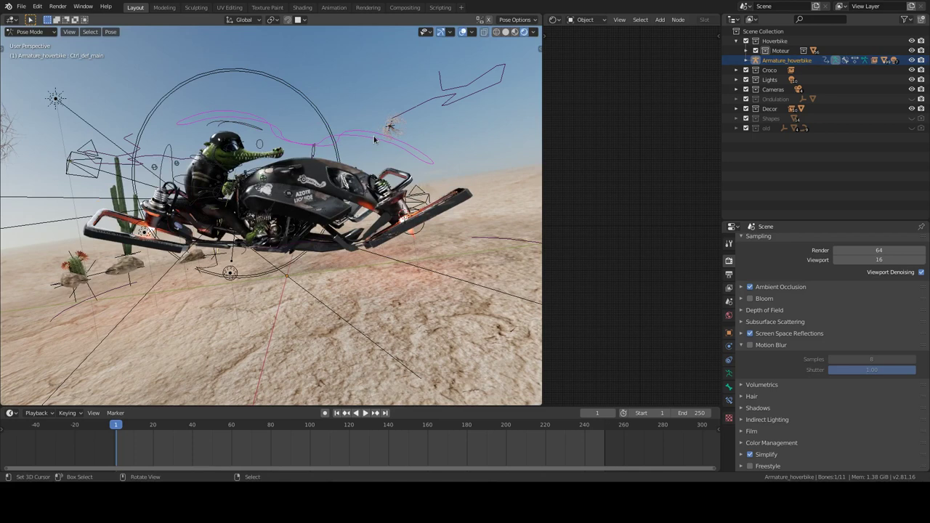
key(ctrl+Tab)
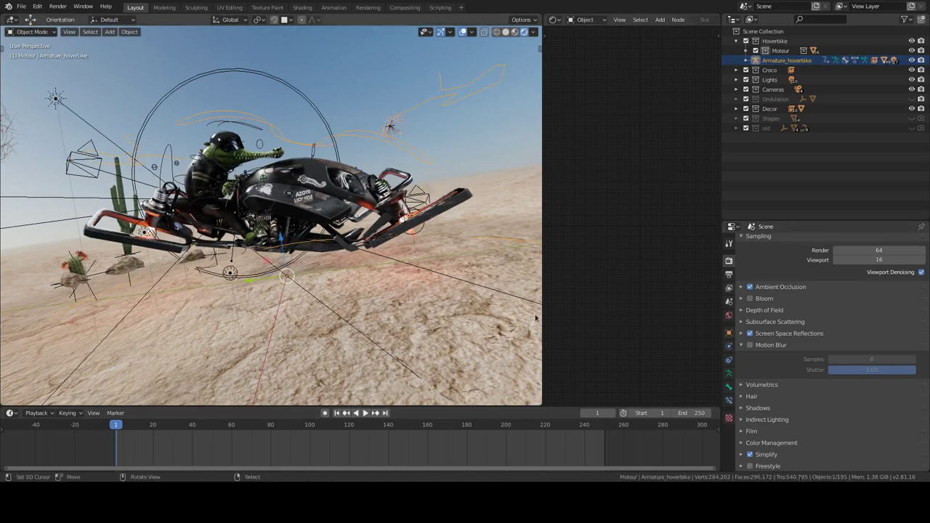
click(749, 455)
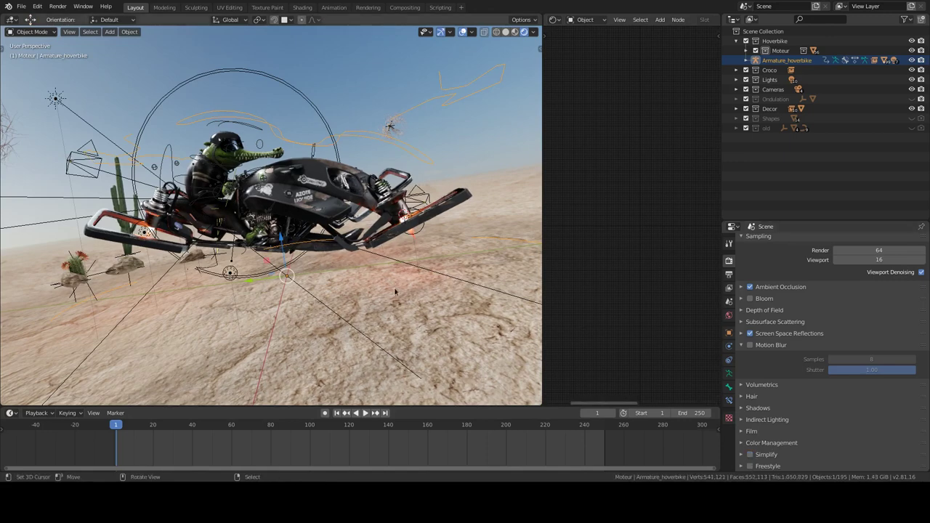
Frame the tumbleweed, orbit to see it with the cactus and rider, then switch to Solid shading
middle_drag(358, 240, 337, 234)
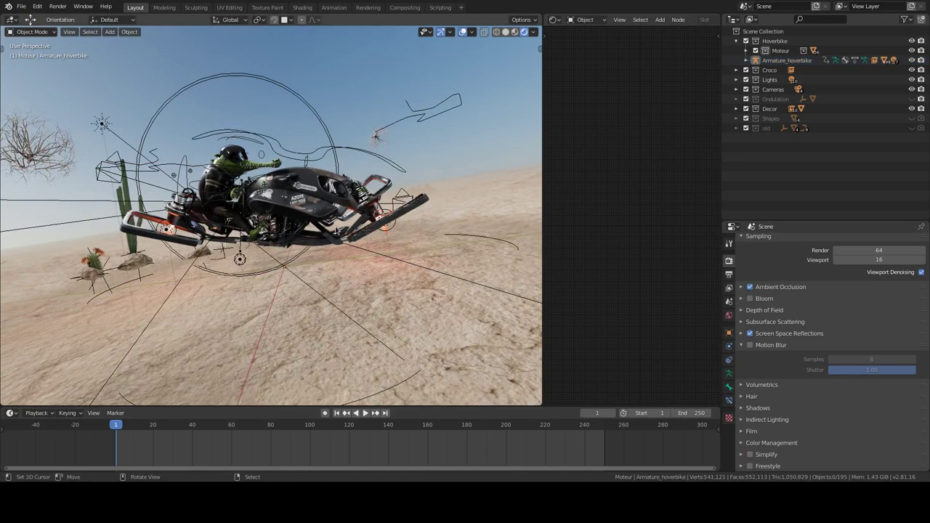
click(37, 155)
key(KP_Decimal)
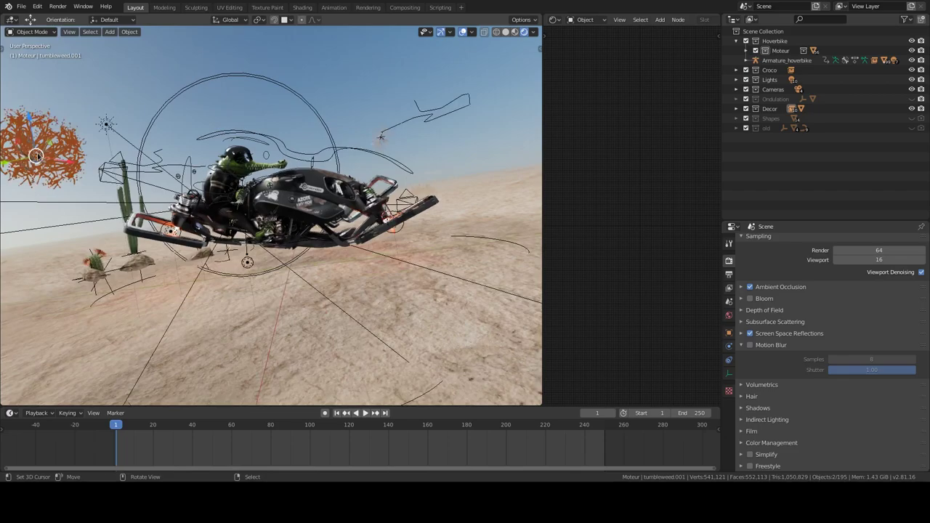
key(alt+a)
mouse_move(284, 197)
middle_down()
mouse_move(386, 237)
mouse_move(266, 174)
middle_up()
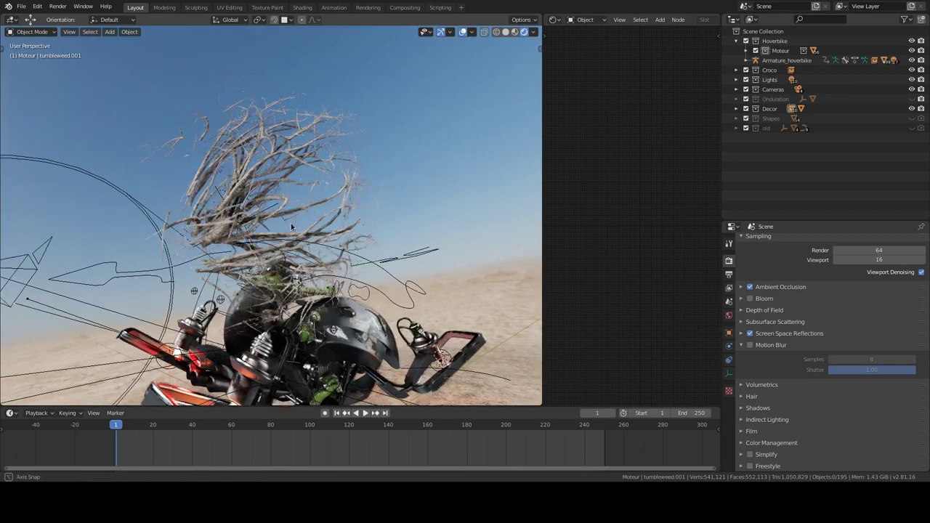
middle_drag(266, 173, 235, 201)
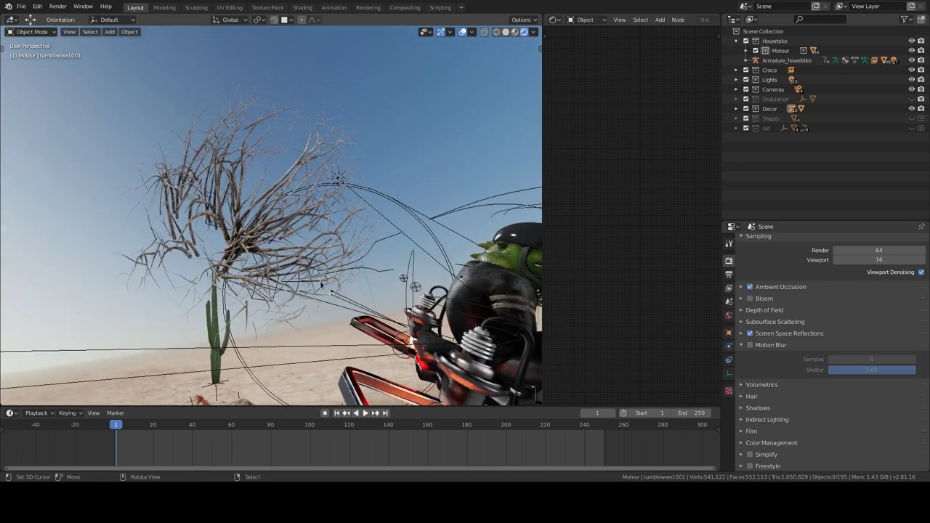
middle_drag(321, 281, 330, 260)
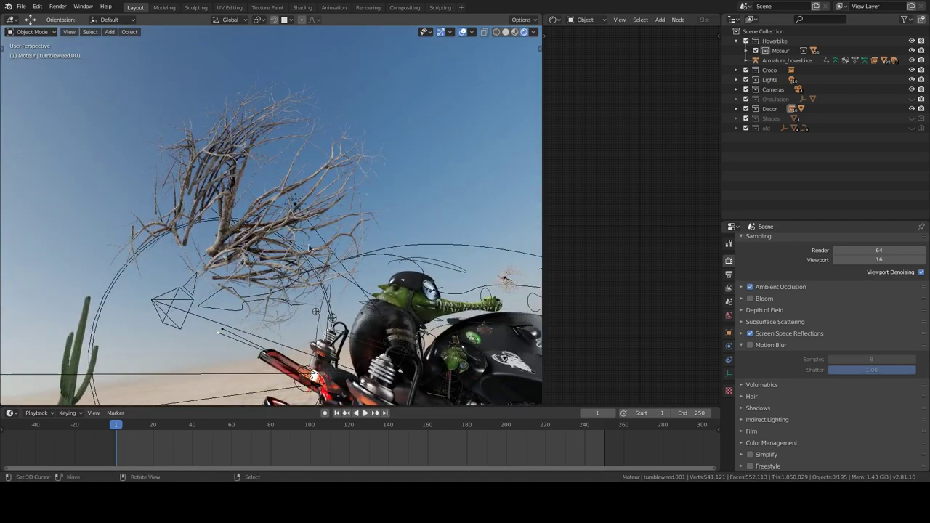
click(506, 32)
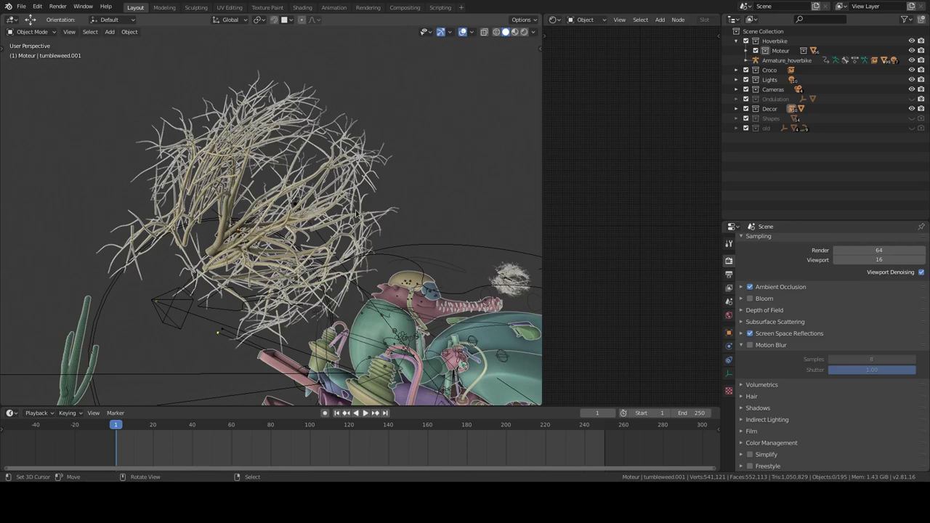
middle_drag(297, 213, 344, 192)
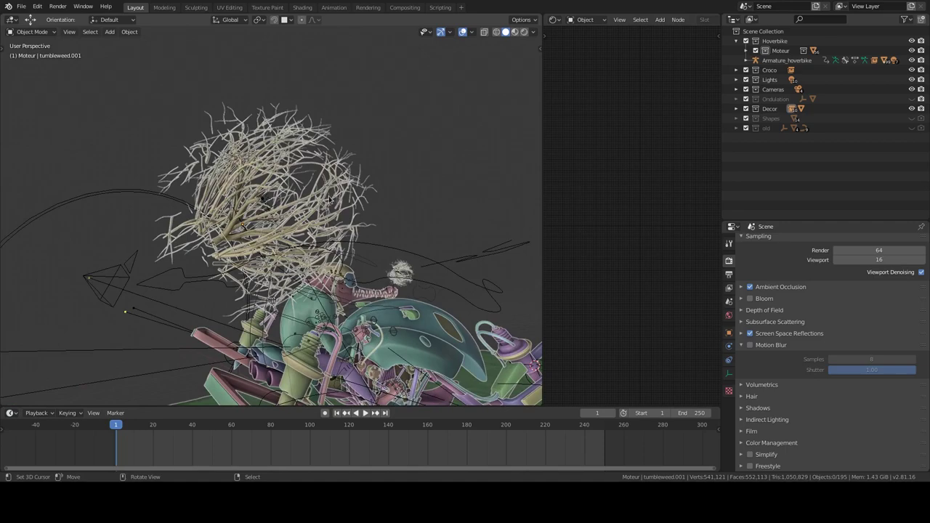
middle_drag(358, 171, 272, 104)
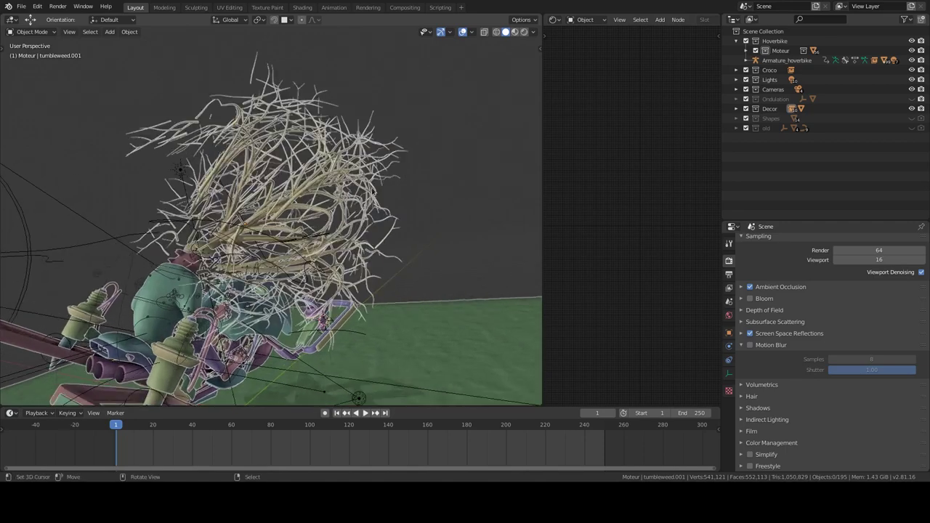
mouse_move(343, 166)
middle_down()
mouse_move(376, 222)
mouse_move(348, 199)
middle_up()
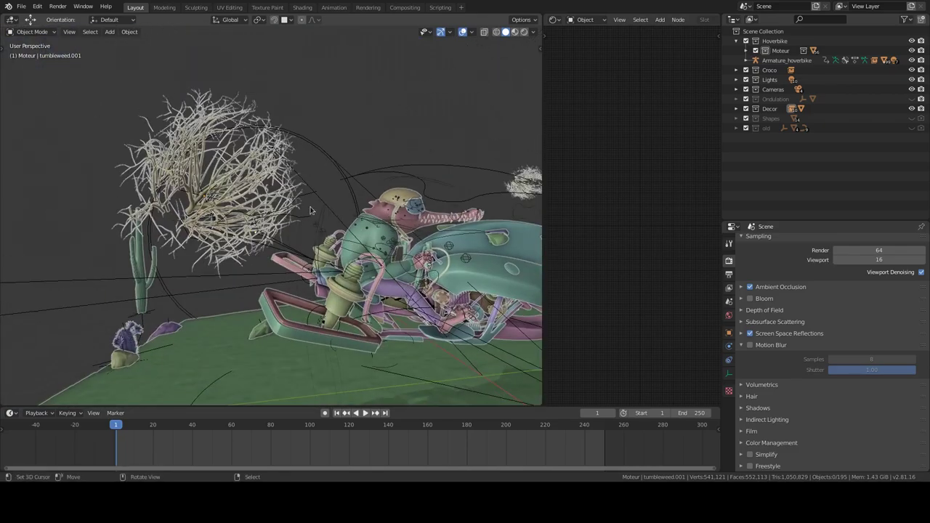
click(212, 189)
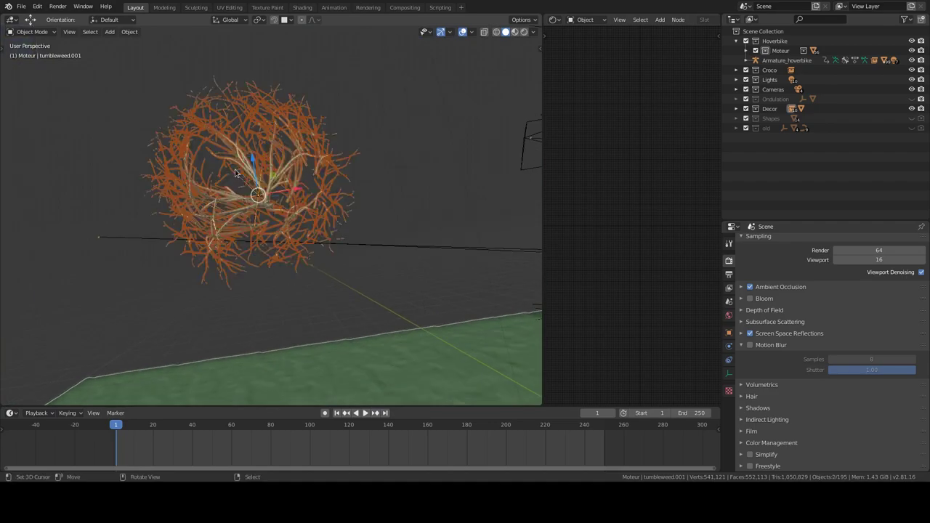
mouse_move(212, 188)
middle_down()
mouse_move(268, 198)
mouse_move(218, 203)
middle_up()
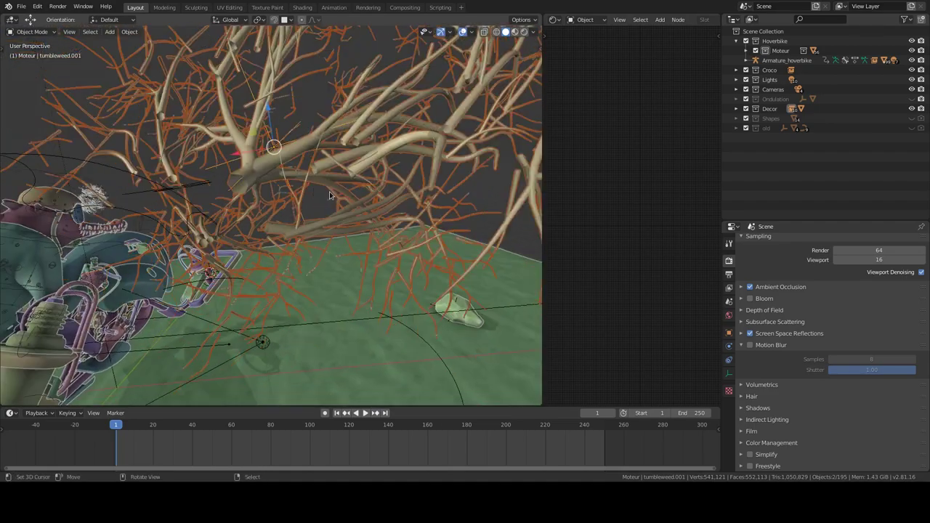
click(37, 6)
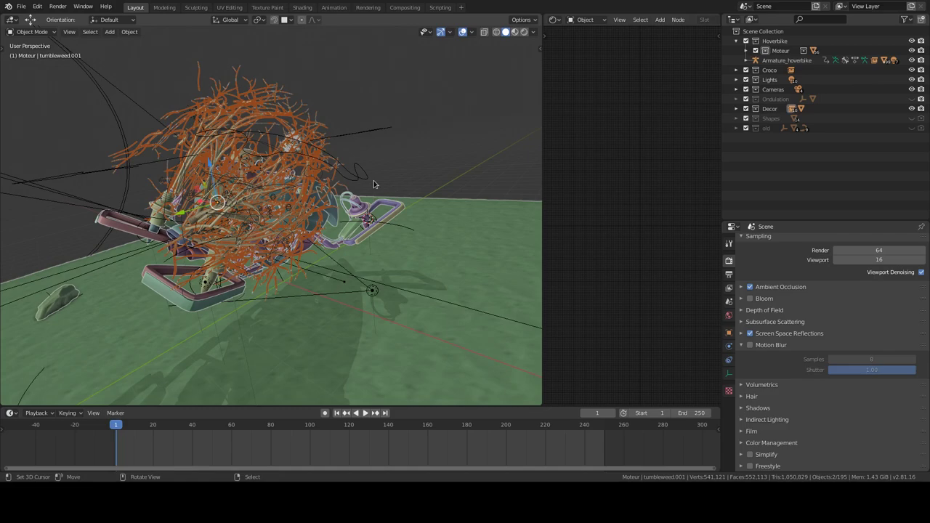
middle_drag(374, 184, 221, 226)
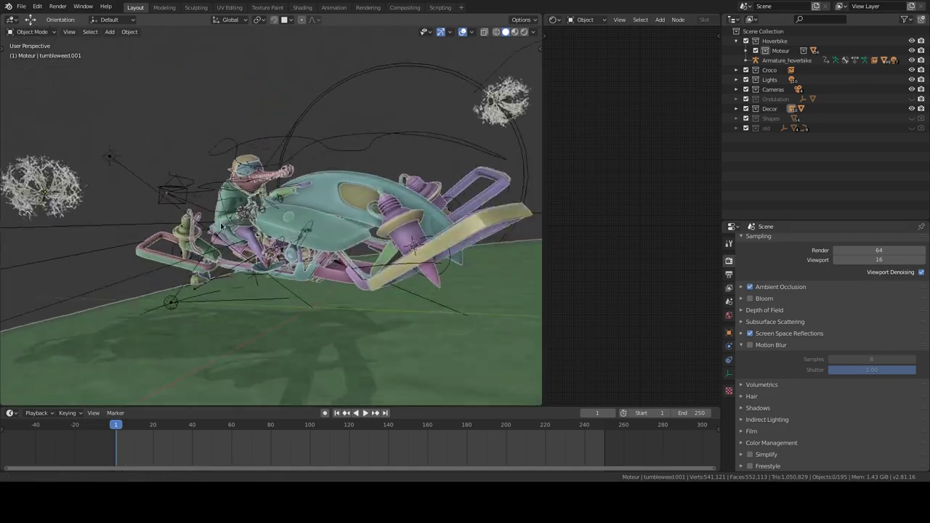
Select the thruster flame in Rendered shading and frame its Propulsion nodes in a wider Shader Editor
click(524, 32)
mouse_move(222, 226)
middle_down()
mouse_move(465, 95)
mouse_move(348, 191)
middle_up()
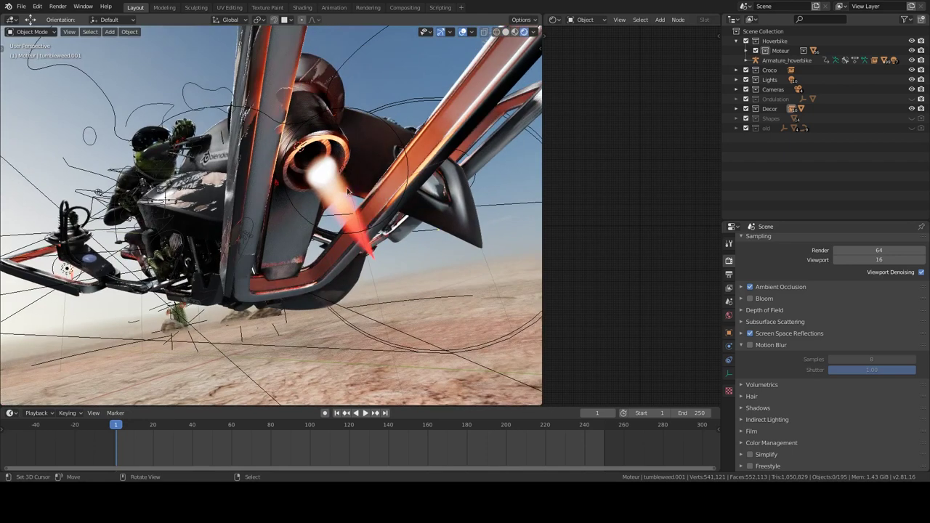
click(348, 191)
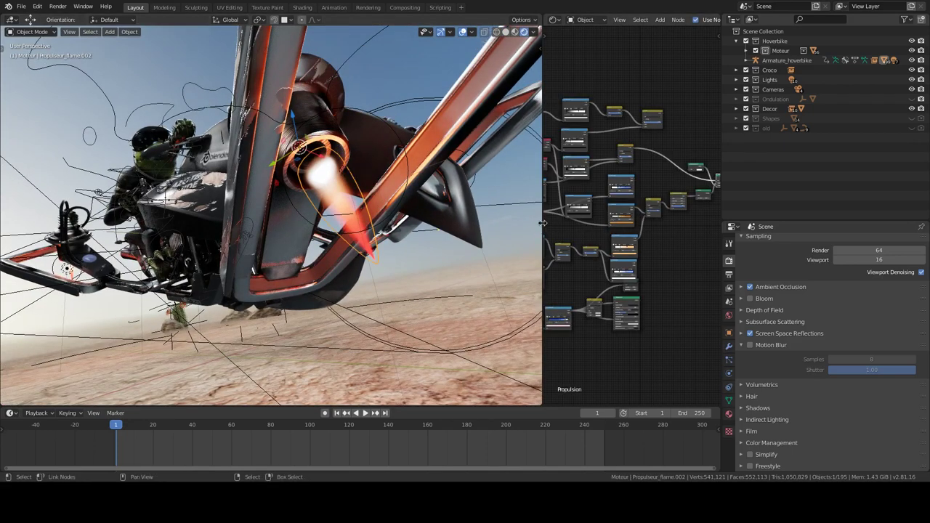
drag(543, 223, 443, 223)
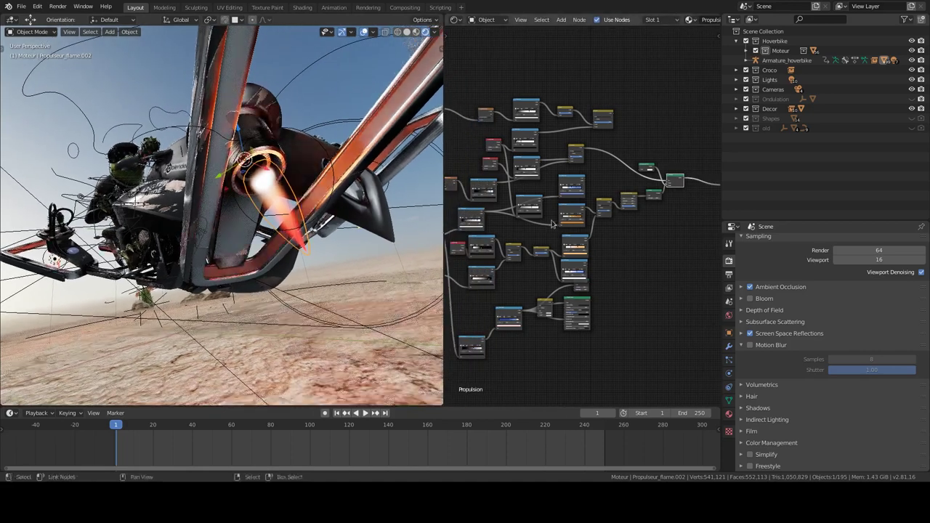
key(Home)
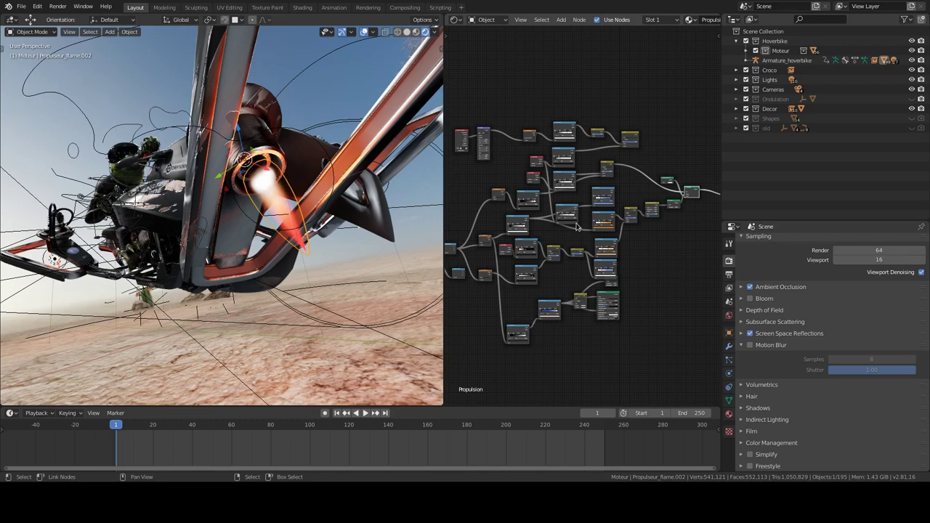
scroll(541, 244, up, 1)
scroll(552, 241, up, 1)
scroll(567, 238, up, 2)
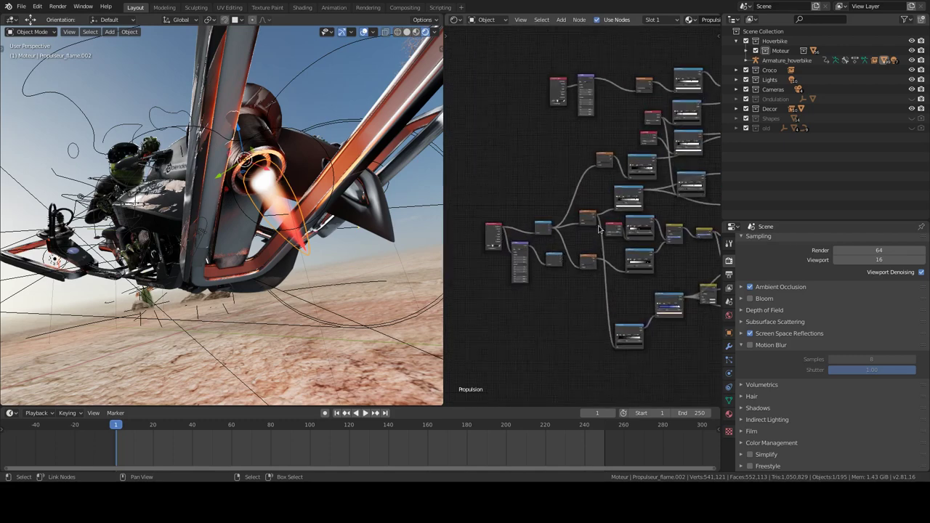
scroll(579, 236, up, 1)
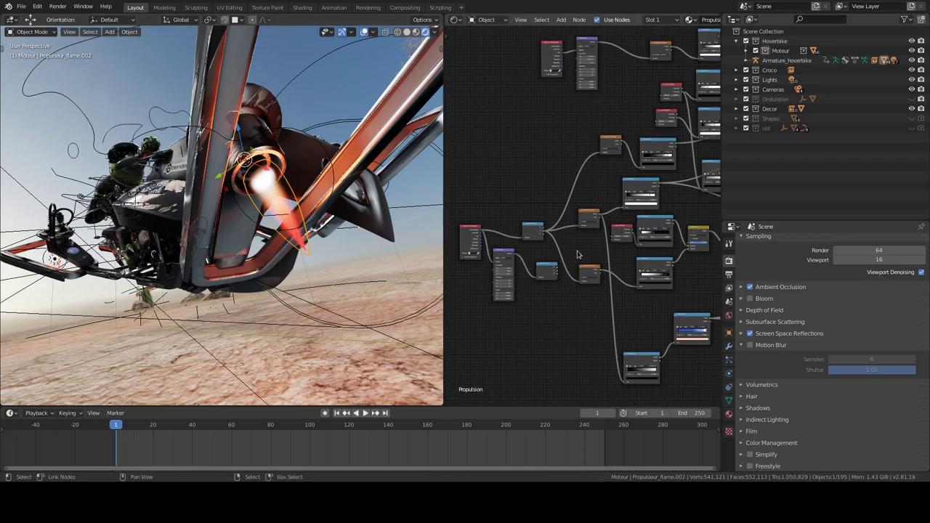
scroll(574, 247, up, 1)
scroll(589, 233, up, 1)
scroll(611, 215, up, 1)
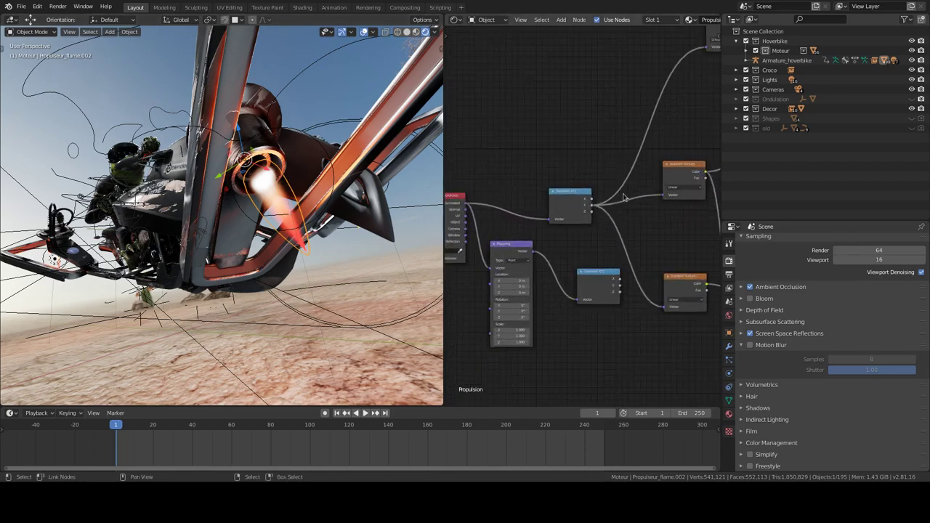
ctrl+shift+click(676, 173)
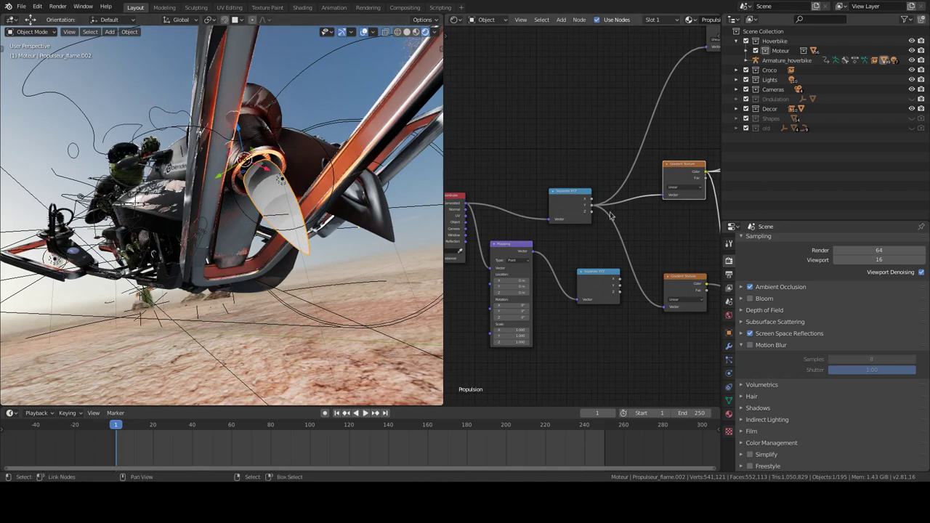
drag(577, 199, 581, 202)
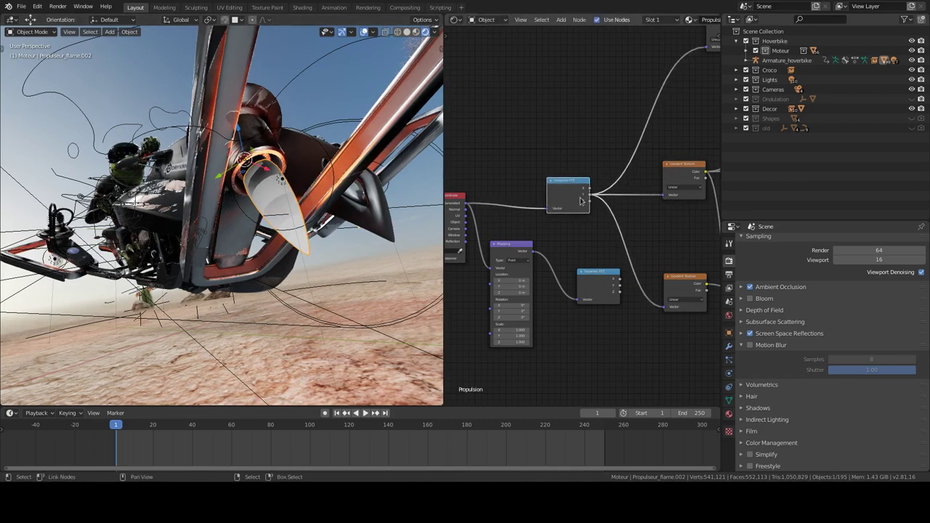
ctrl+scroll(589, 214, down, 1)
ctrl+scroll(579, 213, down, 1)
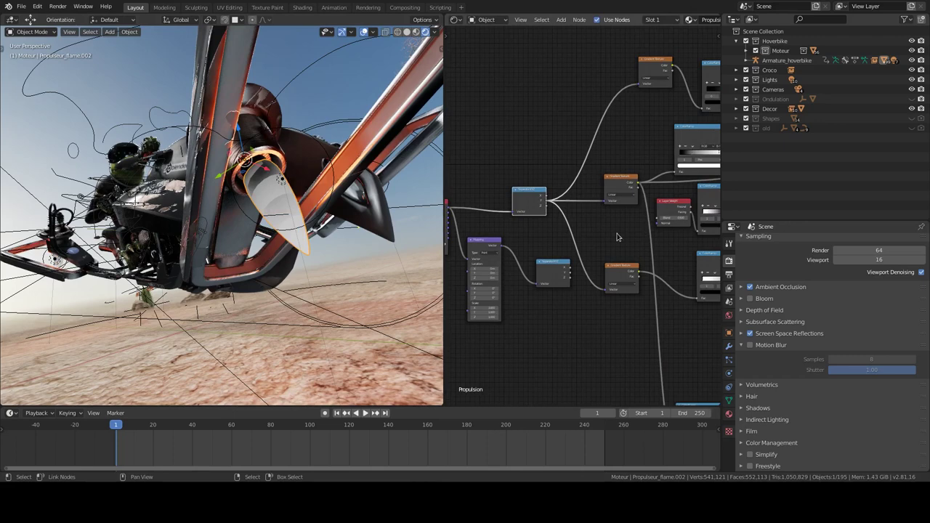
ctrl+scroll(569, 212, down, 1)
ctrl+scroll(560, 211, down, 1)
ctrl+scroll(566, 222, down, 2)
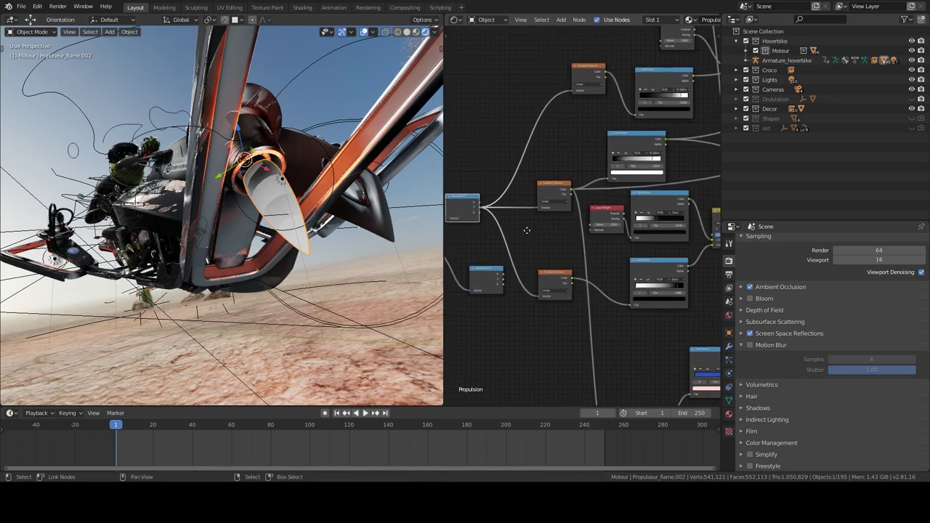
ctrl+scroll(574, 220, down, 2)
ctrl+scroll(581, 217, down, 2)
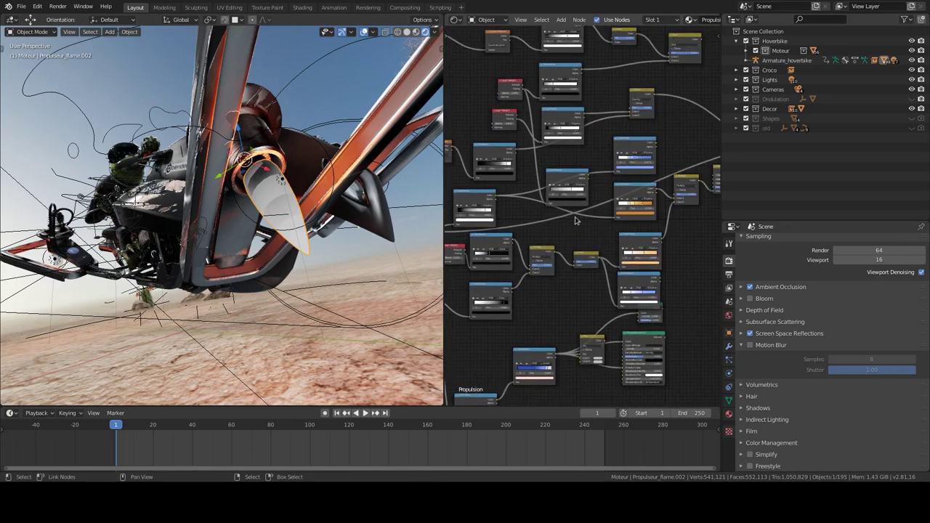
ctrl+scroll(596, 219, up, 1)
click(644, 187)
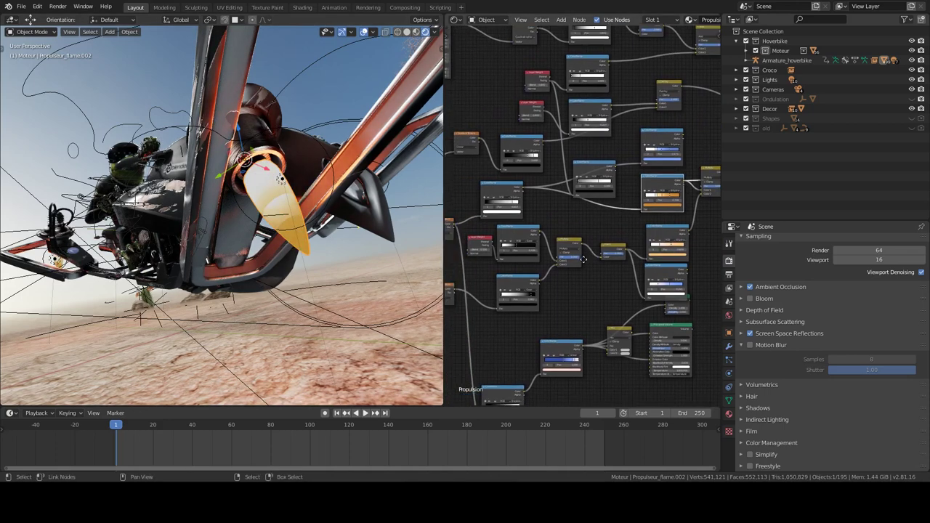
middle_drag(644, 242, 660, 232)
scroll(660, 231, up, 1)
scroll(640, 244, up, 1)
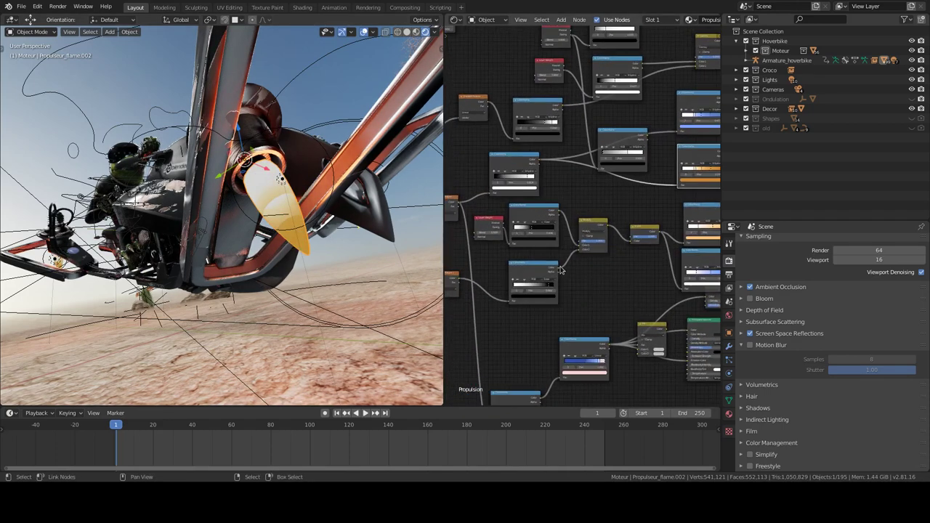
scroll(610, 262, up, 1)
scroll(572, 284, up, 1)
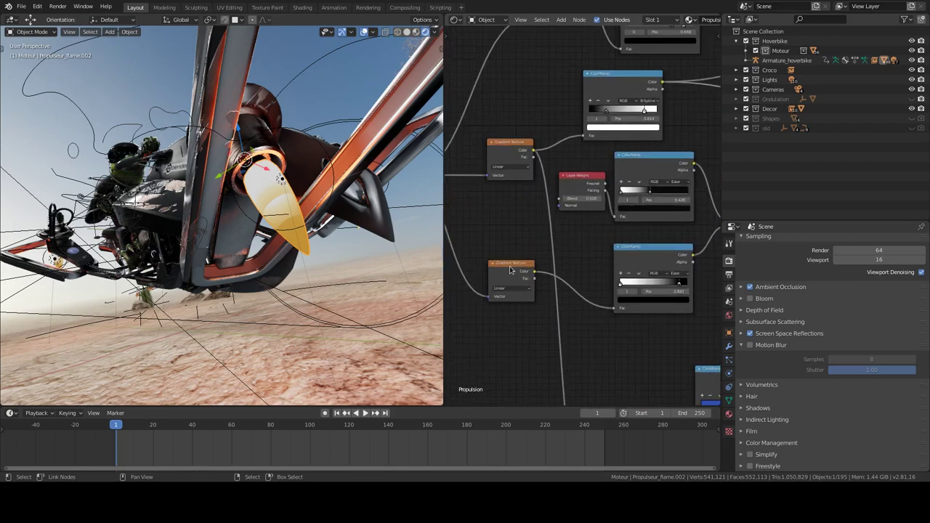
scroll(511, 270, down, 2)
middle_drag(545, 254, 580, 238)
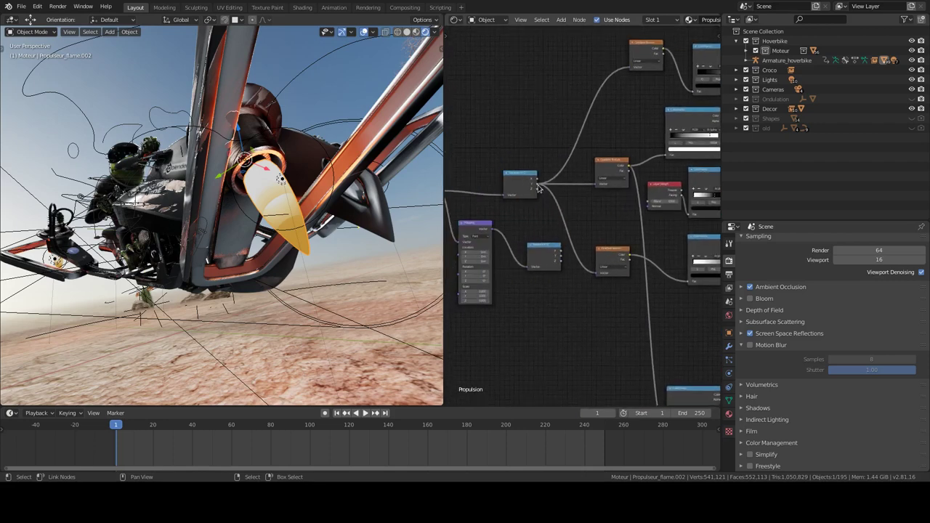
scroll(644, 234, up, 2)
middle_drag(644, 234, 607, 246)
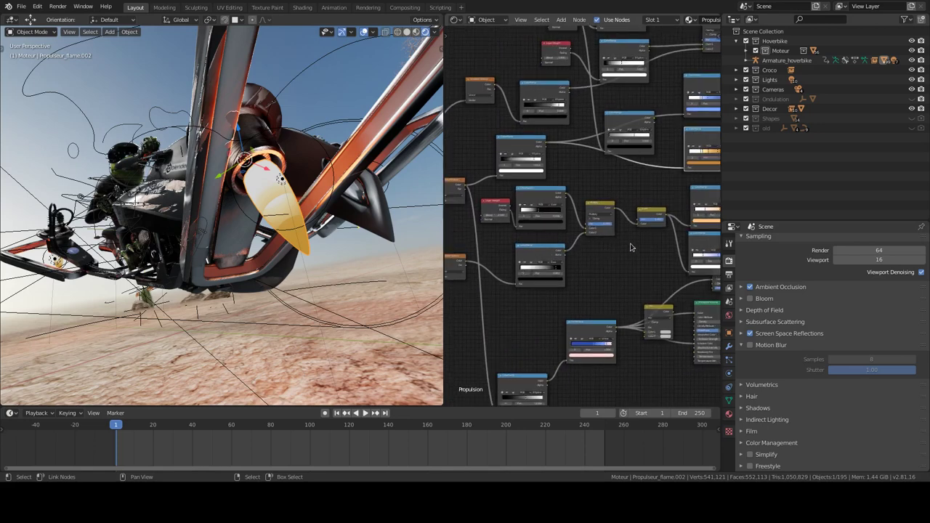
middle_drag(631, 248, 631, 183)
middle_drag(327, 189, 347, 212)
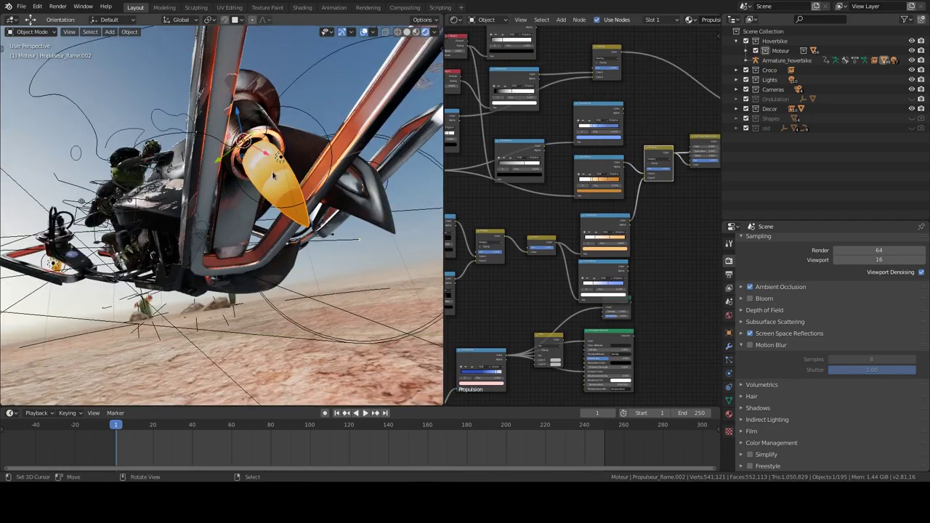
scroll(274, 175, up, 3)
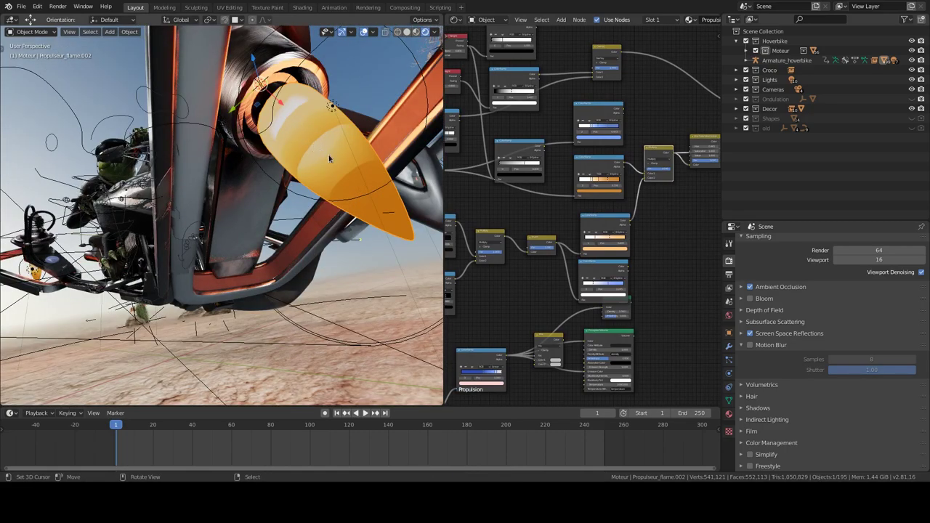
scroll(329, 158, down, 5)
middle_drag(329, 158, 120, 135)
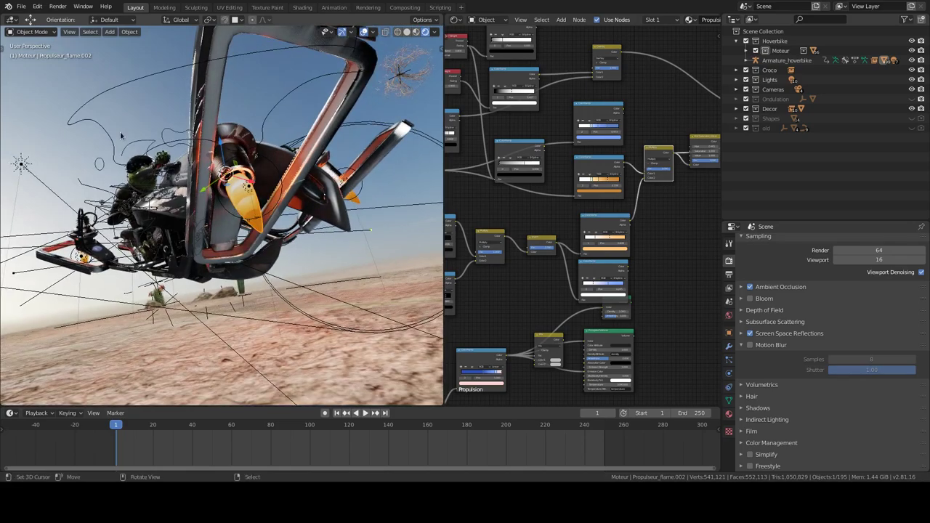
mouse_move(233, 195)
middle_down()
mouse_move(311, 187)
mouse_move(277, 234)
middle_up()
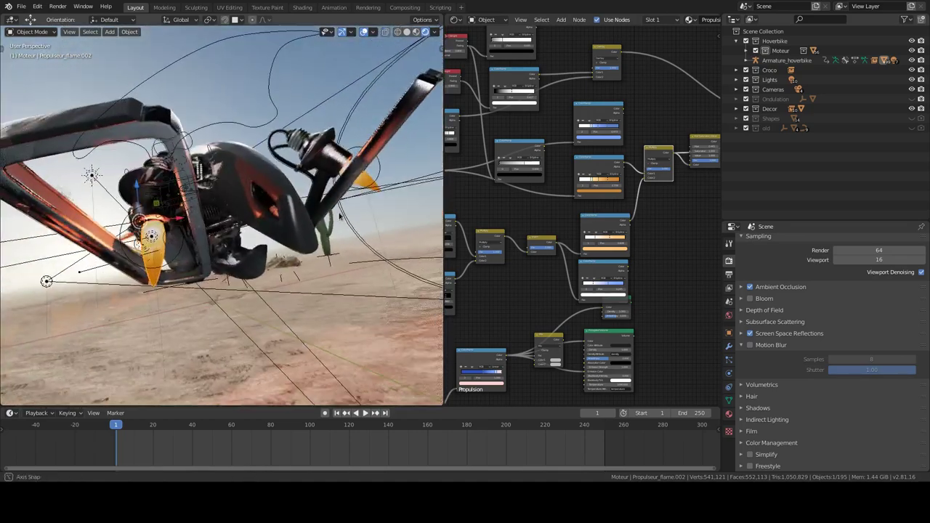
middle_drag(277, 234, 378, 240)
scroll(552, 251, up, 2)
scroll(654, 175, up, 1)
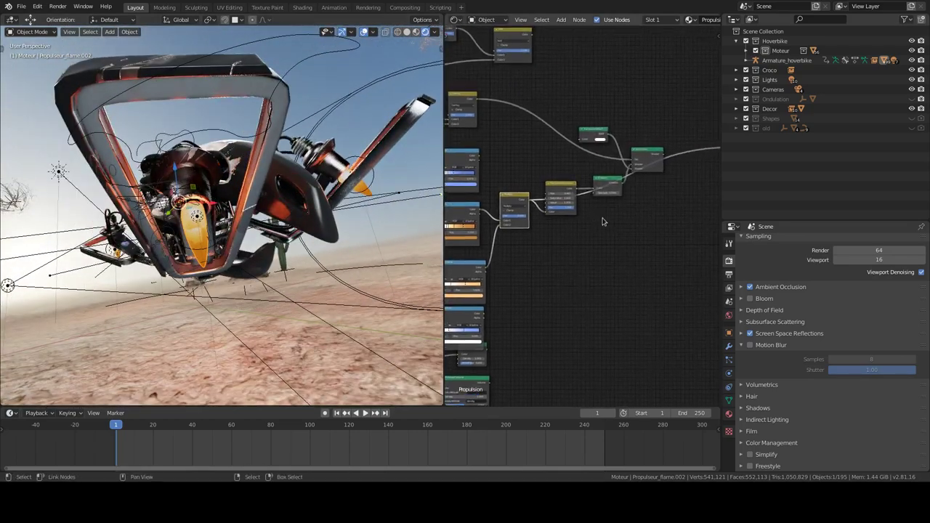
scroll(654, 175, up, 1)
middle_drag(305, 203, 351, 211)
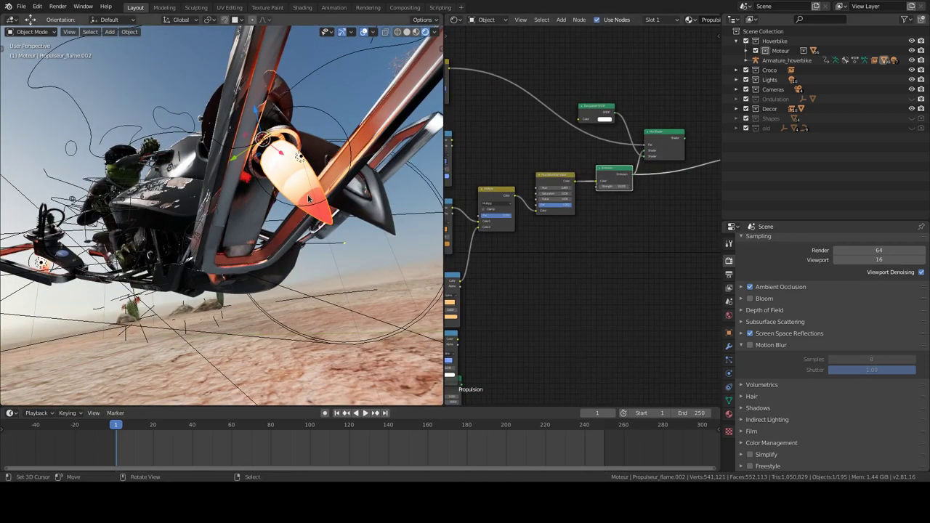
middle_drag(308, 195, 347, 200)
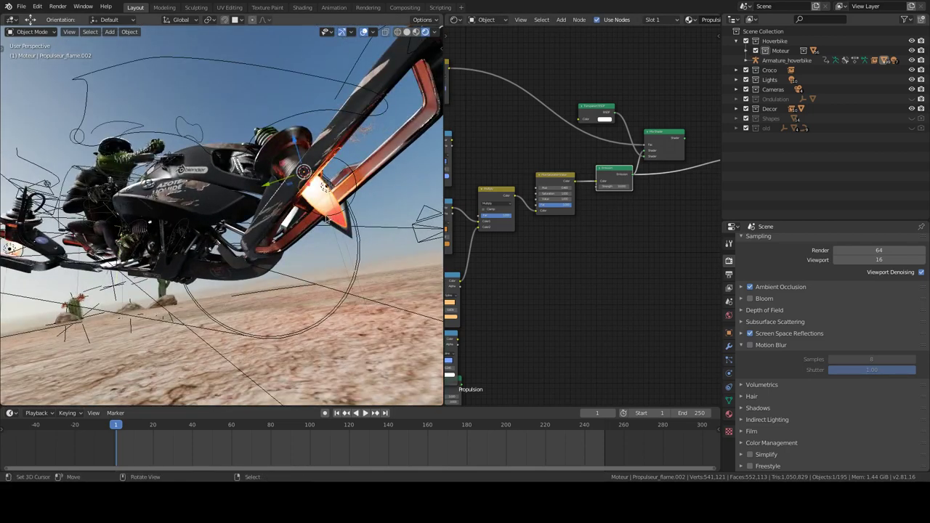
middle_drag(331, 222, 386, 213)
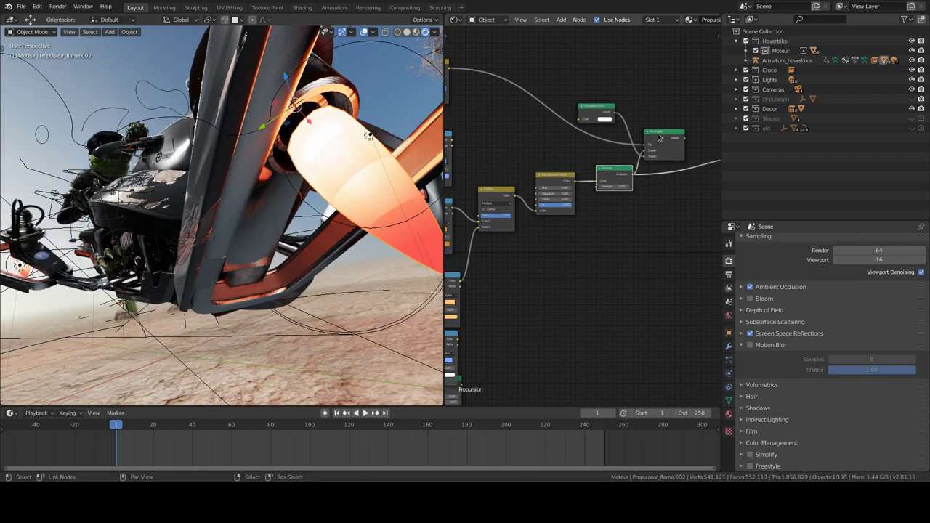
scroll(517, 197, down, 1)
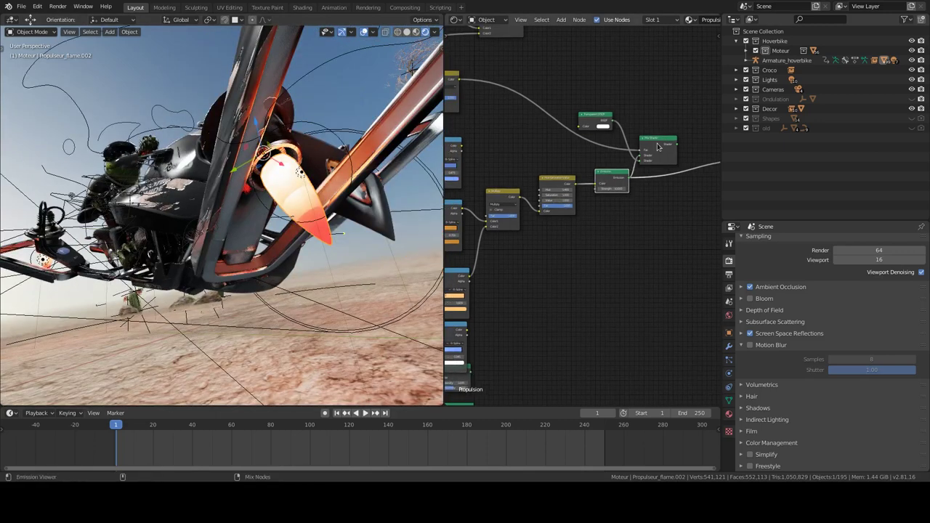
mouse_move(312, 218)
middle_down()
mouse_move(324, 233)
mouse_move(325, 204)
mouse_move(403, 180)
middle_up()
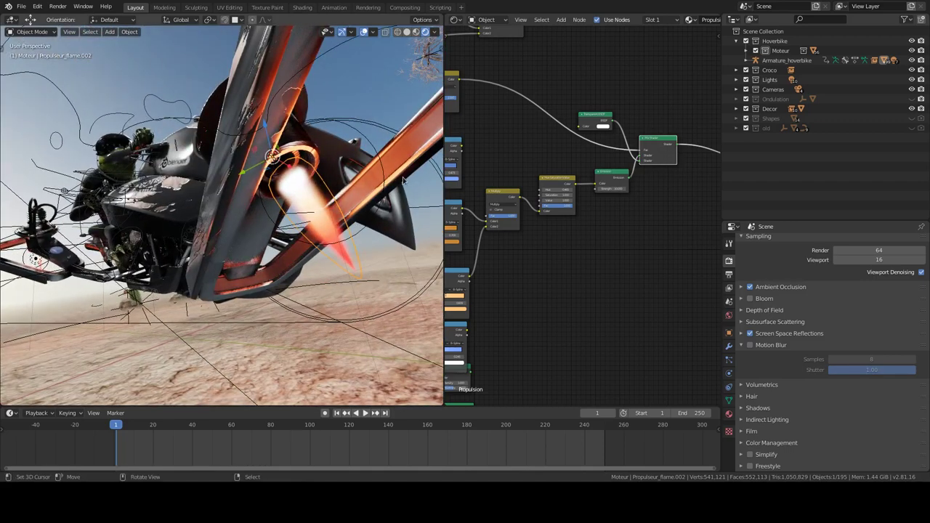
middle_drag(364, 213, 311, 227)
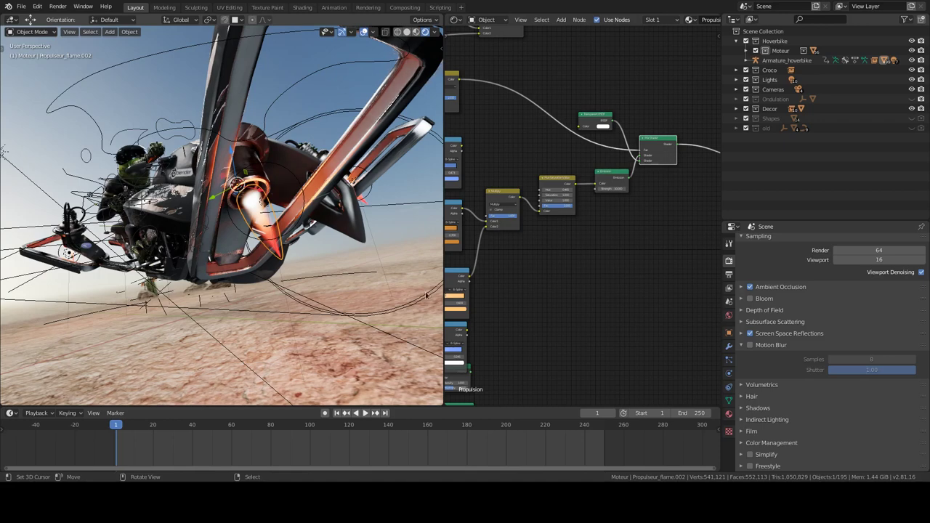
scroll(282, 250, up, 2)
scroll(282, 250, up, 2)
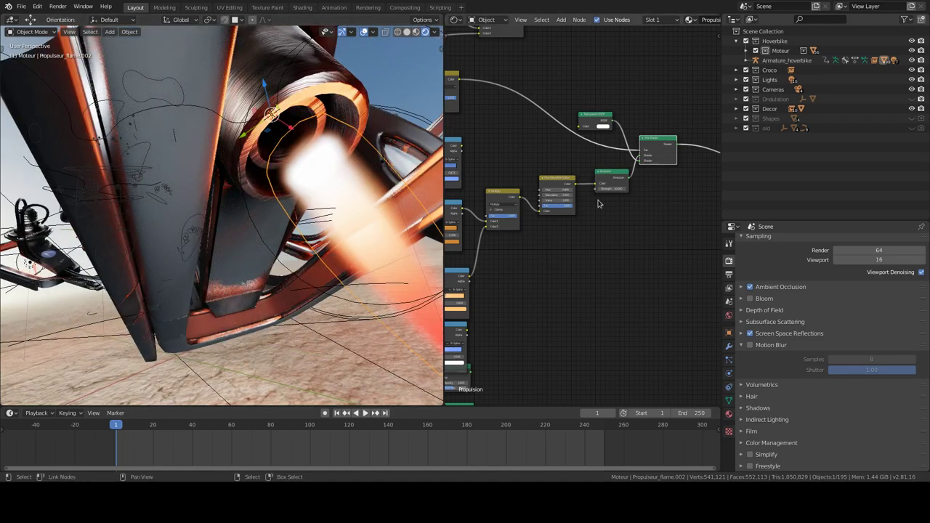
scroll(428, 285, down, 5)
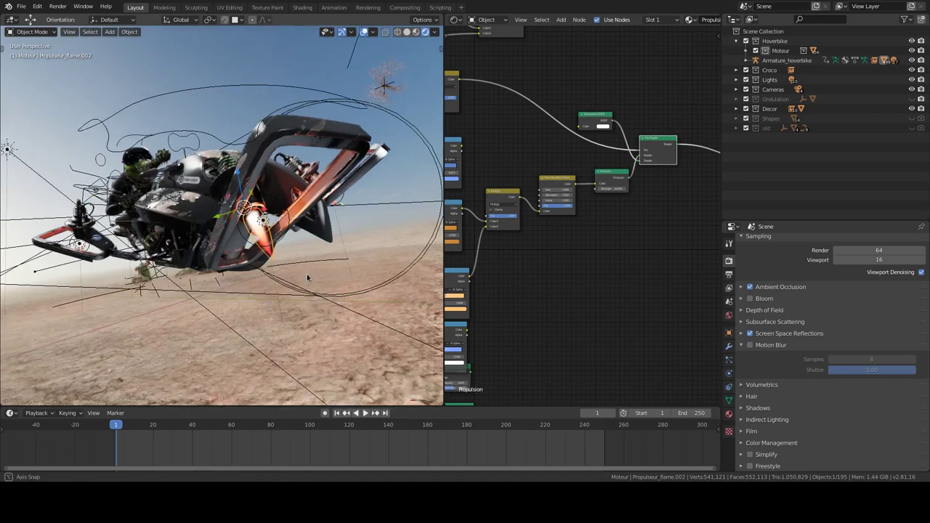
scroll(392, 240, up, 4)
mouse_move(392, 240)
middle_down()
mouse_move(359, 192)
mouse_move(341, 205)
middle_up()
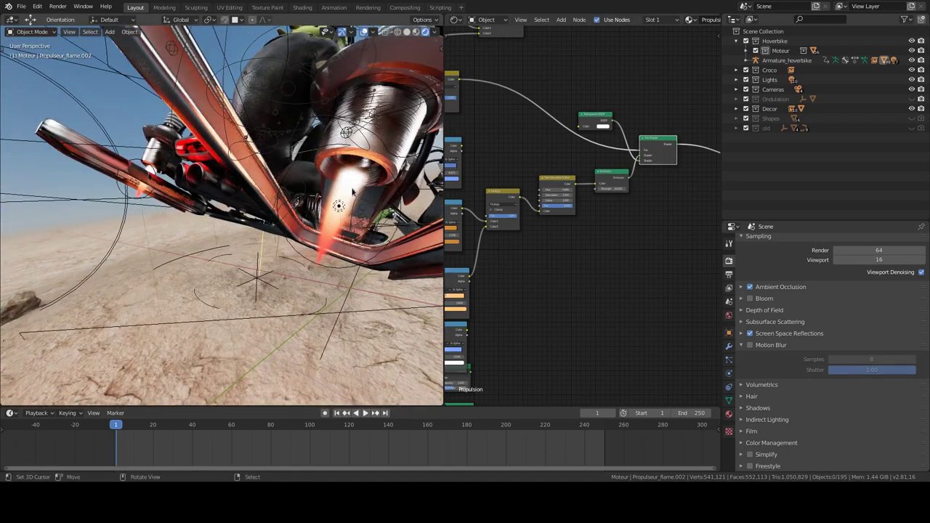
Set Propulseur_flame.001's X rotation to -58.2° in the sidebar and move the Separate XYZ node
click(342, 207)
scroll(618, 139, down, 3)
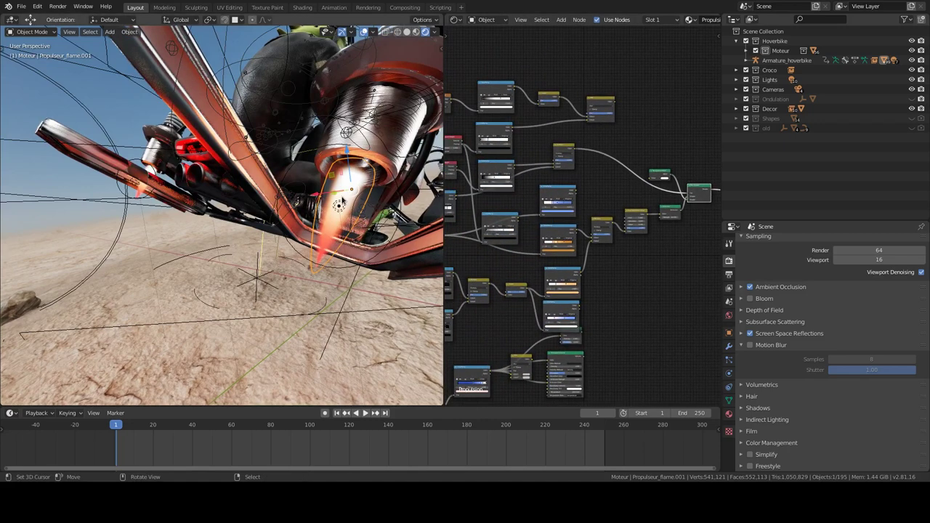
middle_drag(338, 227, 327, 204)
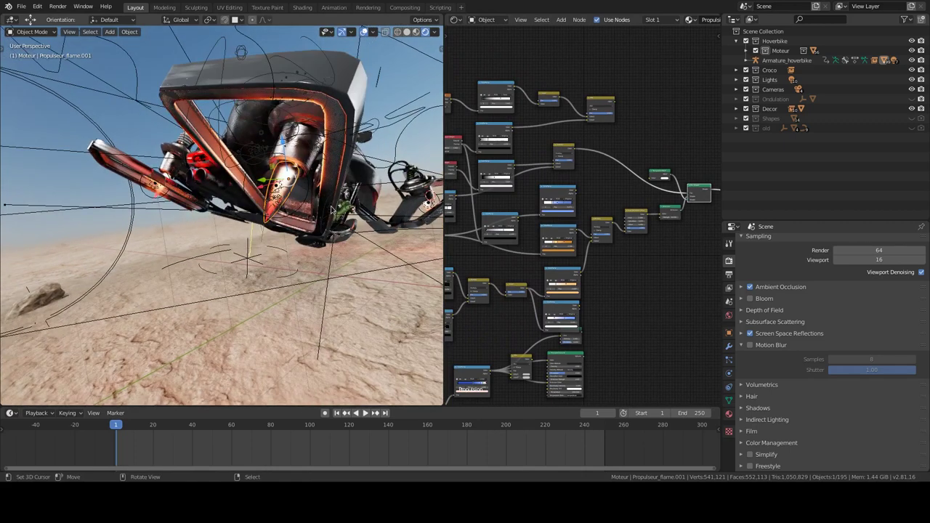
key(n)
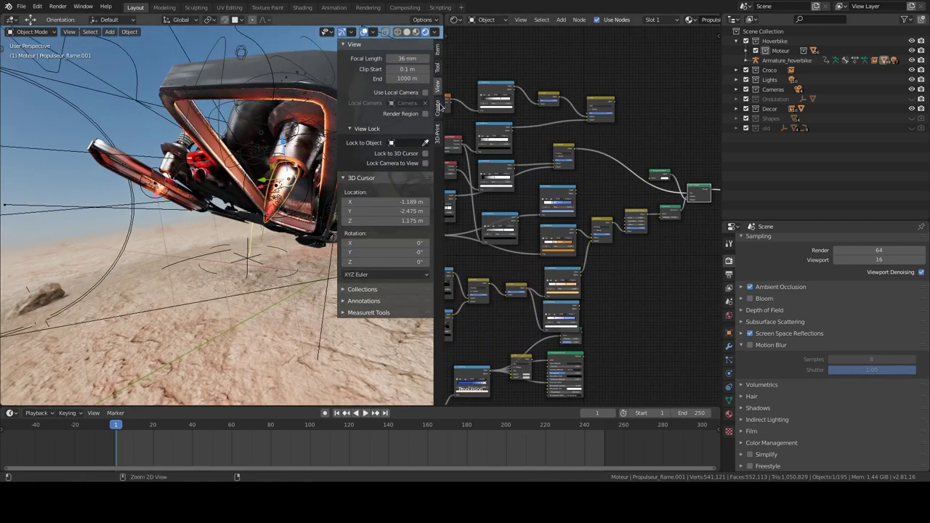
ctrl+scroll(440, 107, up, 2)
middle_drag(264, 192, 271, 197)
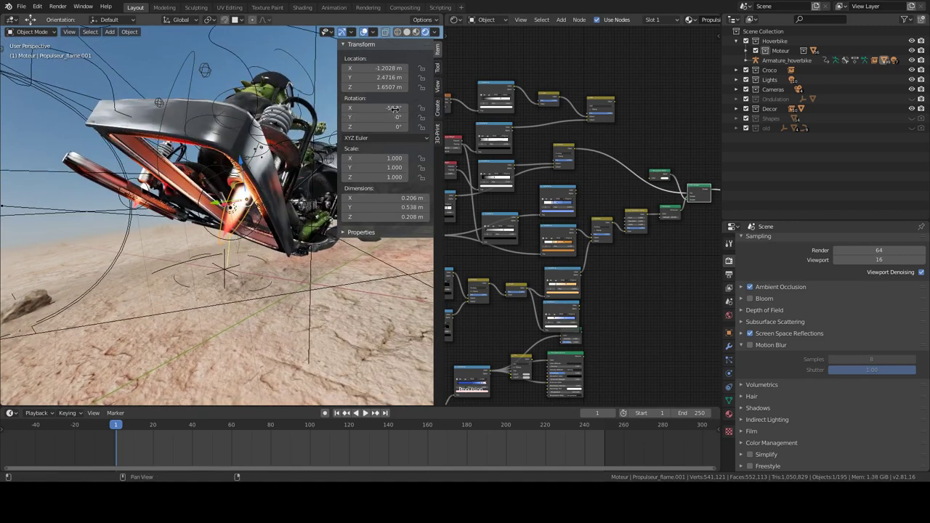
drag(393, 108, 407, 108)
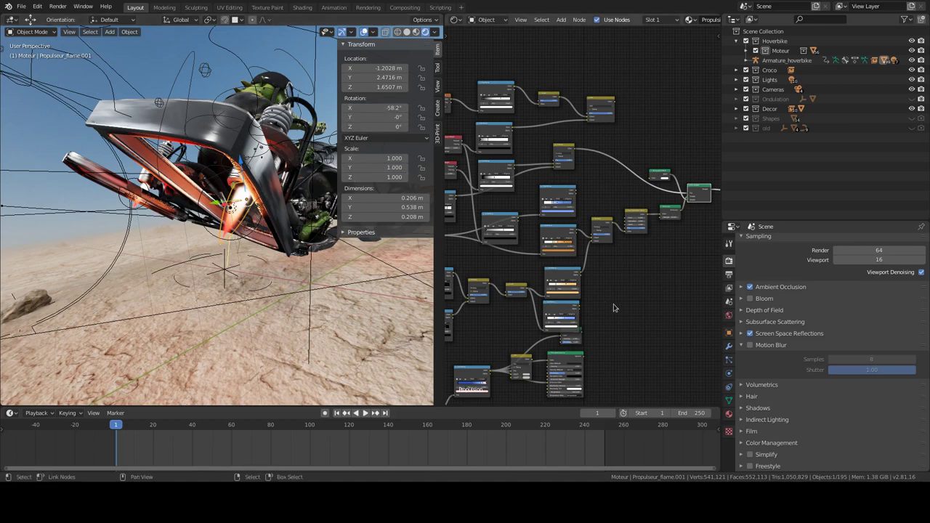
scroll(613, 308, up, 3)
scroll(530, 248, up, 3)
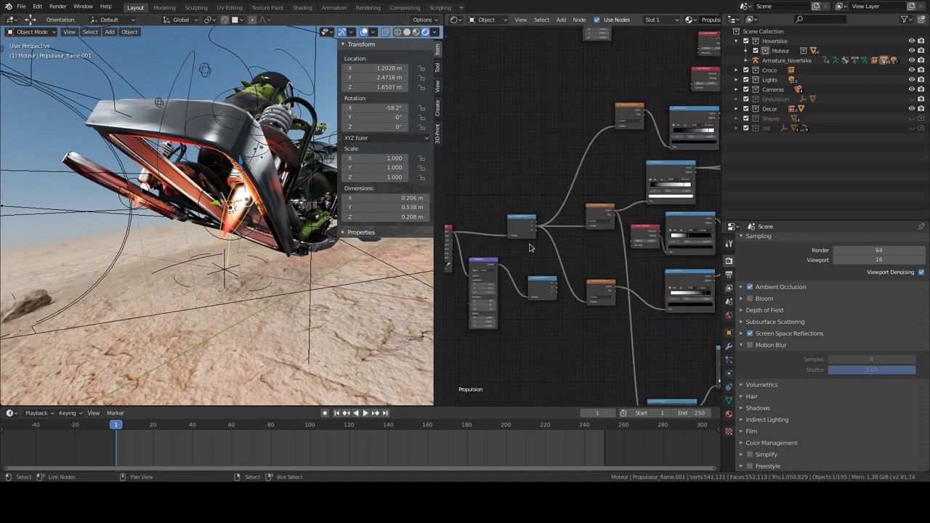
scroll(530, 248, up, 2)
scroll(552, 233, up, 2)
drag(608, 205, 598, 205)
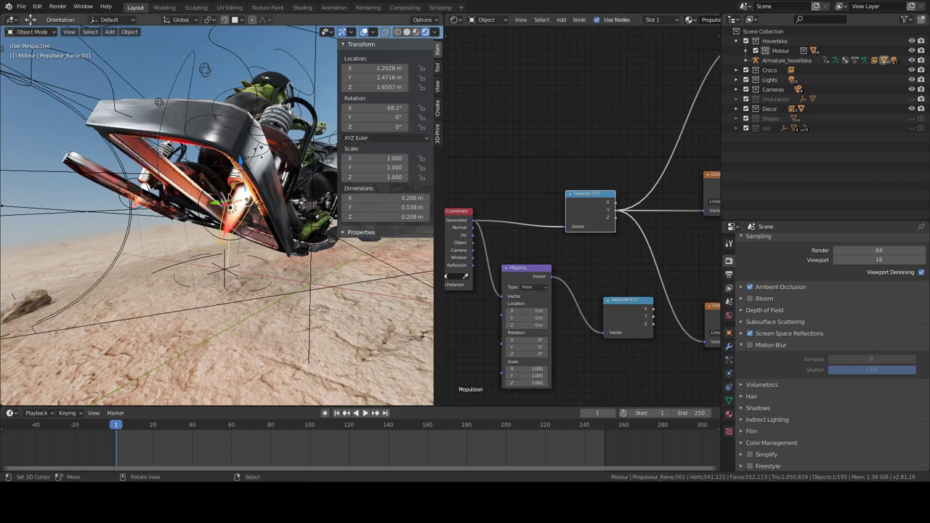
Switch to Solid shading and apply rotation and scale to the flame
click(406, 32)
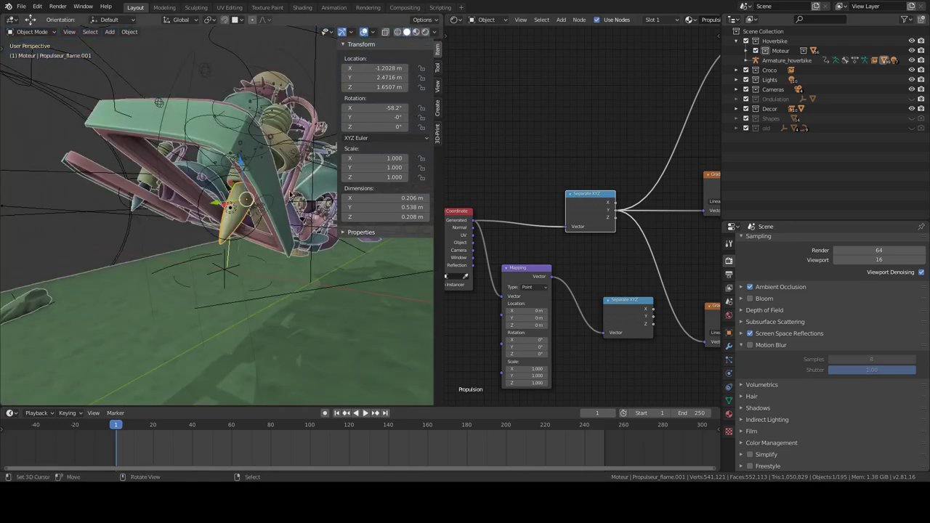
key(ctrl+a)
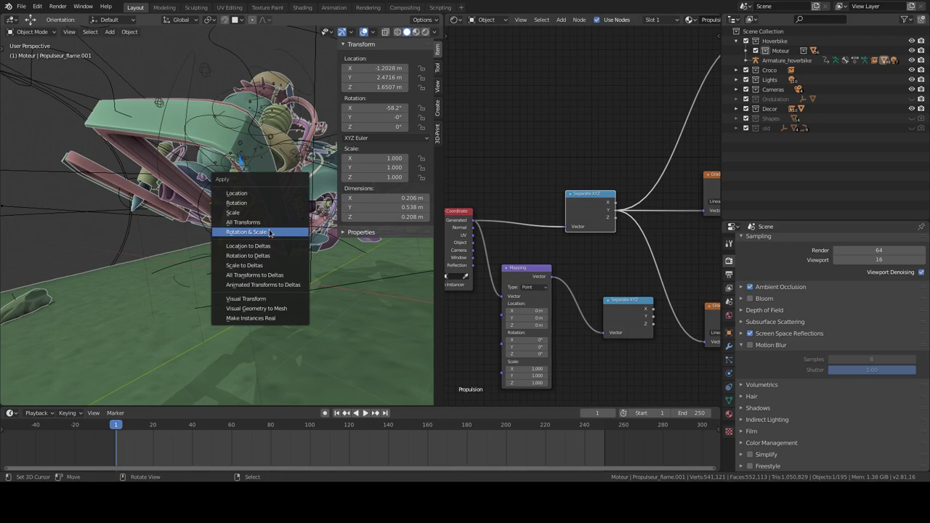
click(273, 233)
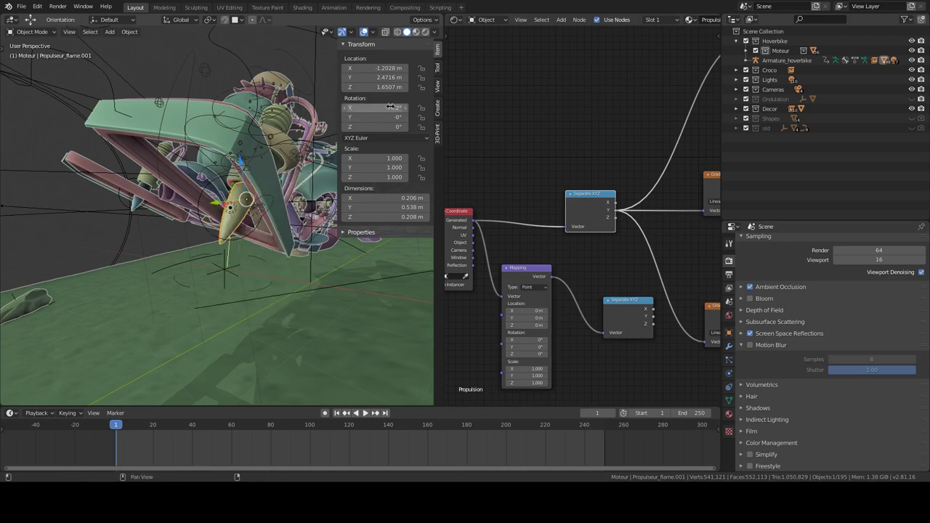
Readjust the flame's X rotation, hide the sidebar, and pan the Propulsion node tree
drag(390, 107, 394, 108)
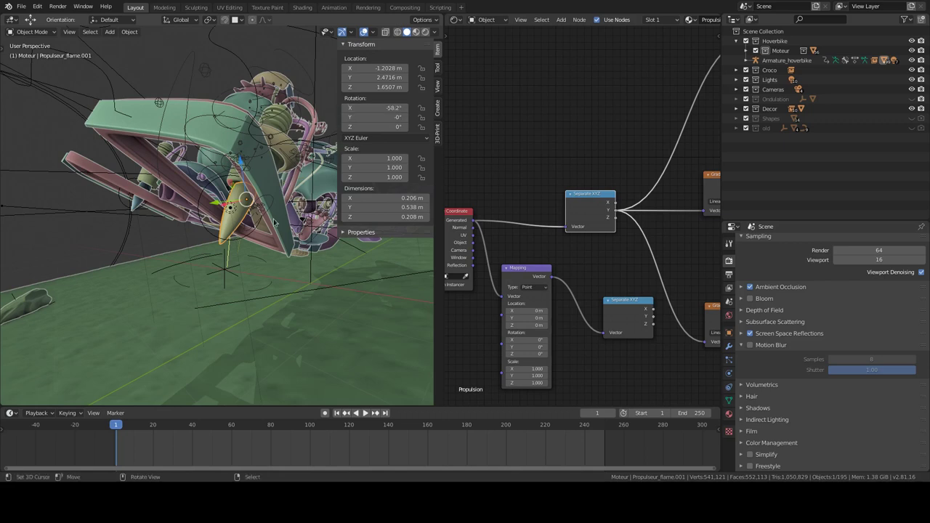
key(n)
scroll(617, 253, down, 4)
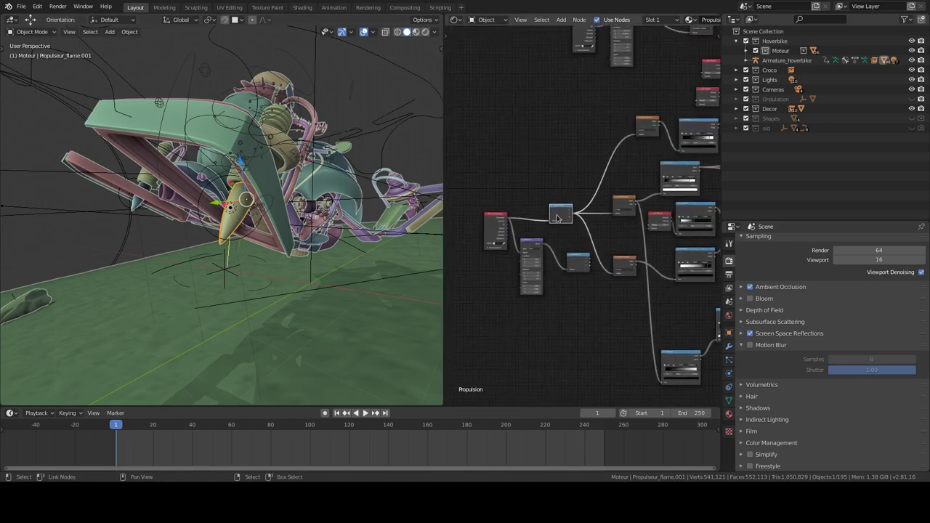
scroll(567, 233, up, 2)
scroll(573, 243, up, 2)
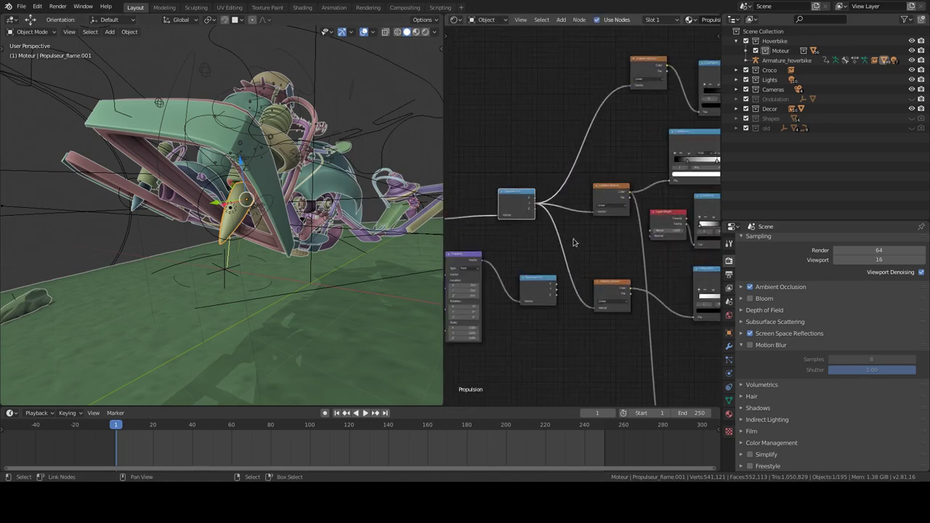
scroll(612, 218, down, 1)
scroll(613, 218, down, 1)
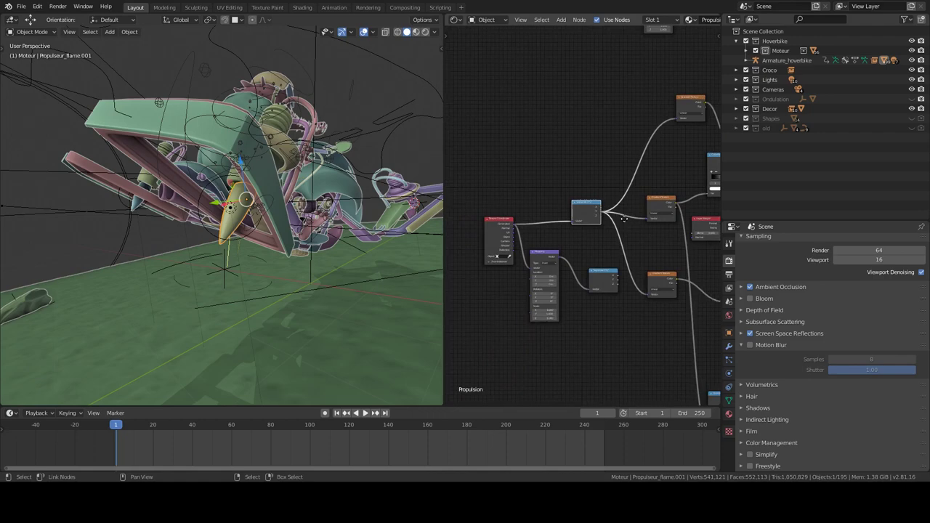
scroll(612, 225, down, 1)
scroll(613, 240, down, 1)
middle_drag(612, 239, 560, 241)
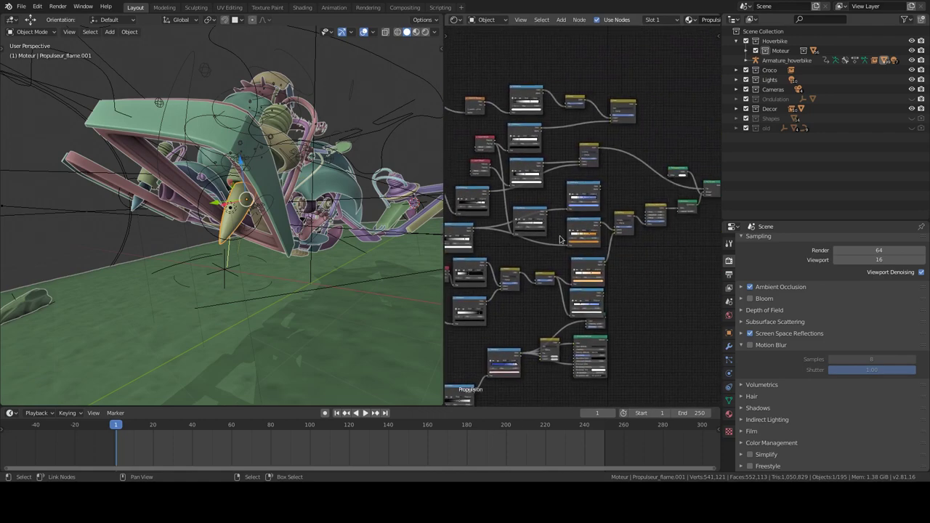
mouse_move(440, 47)
middle_down()
mouse_move(432, 42)
mouse_move(378, 87)
middle_up()
Return to rendered shading, orbit lower toward the bike, and show the World.001 sky nodes
click(424, 32)
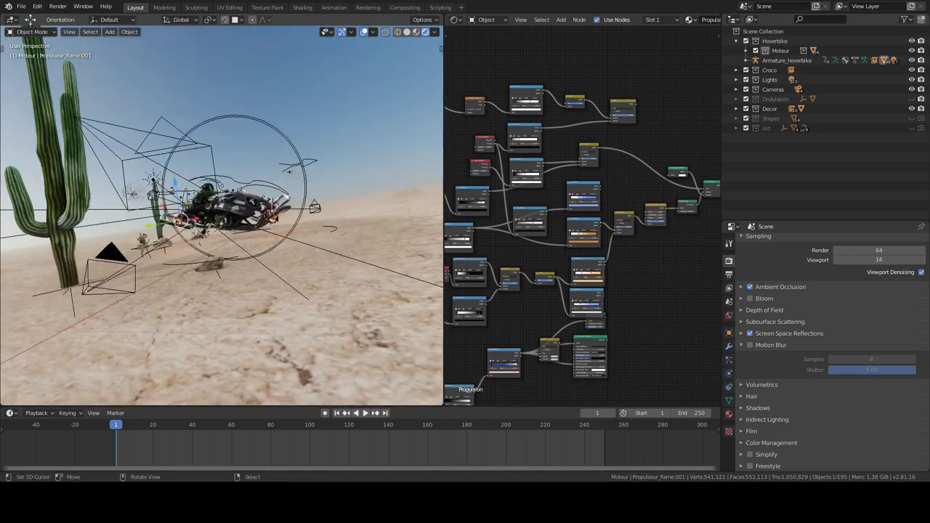
middle_drag(311, 205, 288, 203)
scroll(289, 203, up, 3)
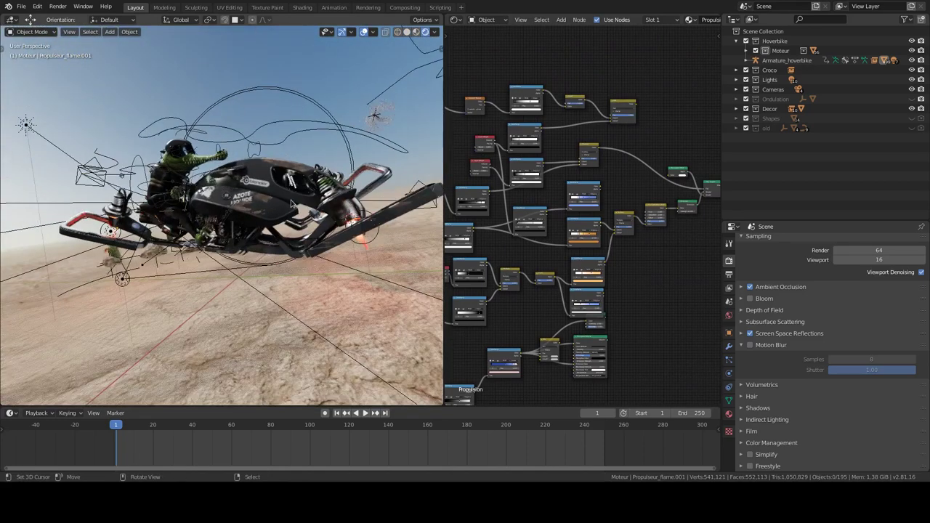
click(485, 19)
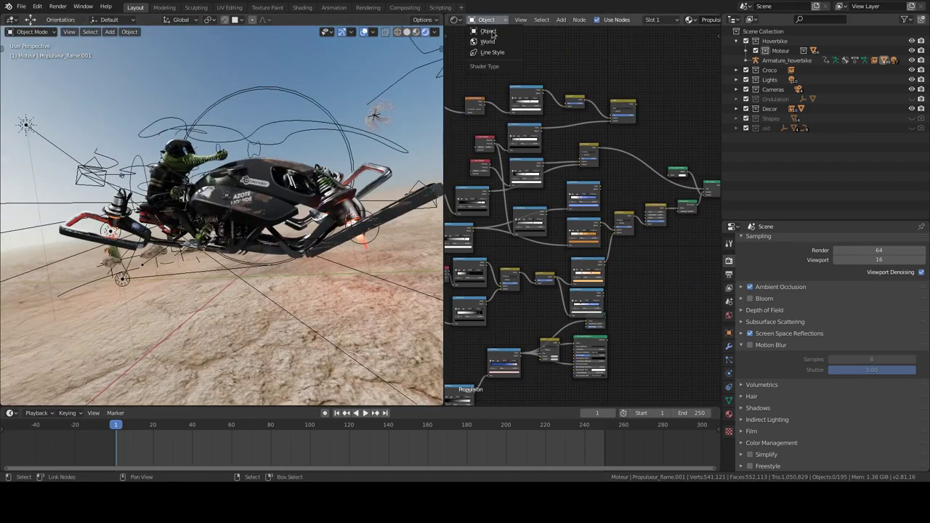
click(488, 38)
scroll(615, 140, up, 4)
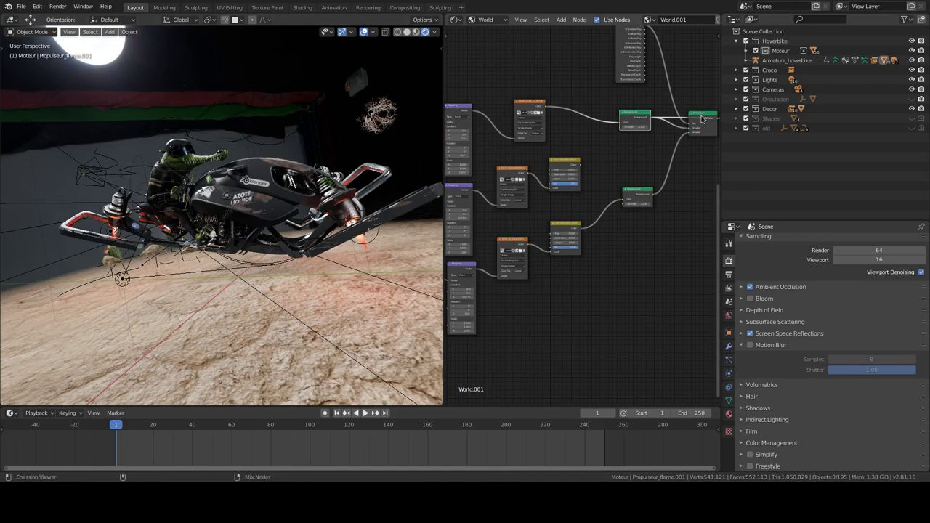
click(702, 118)
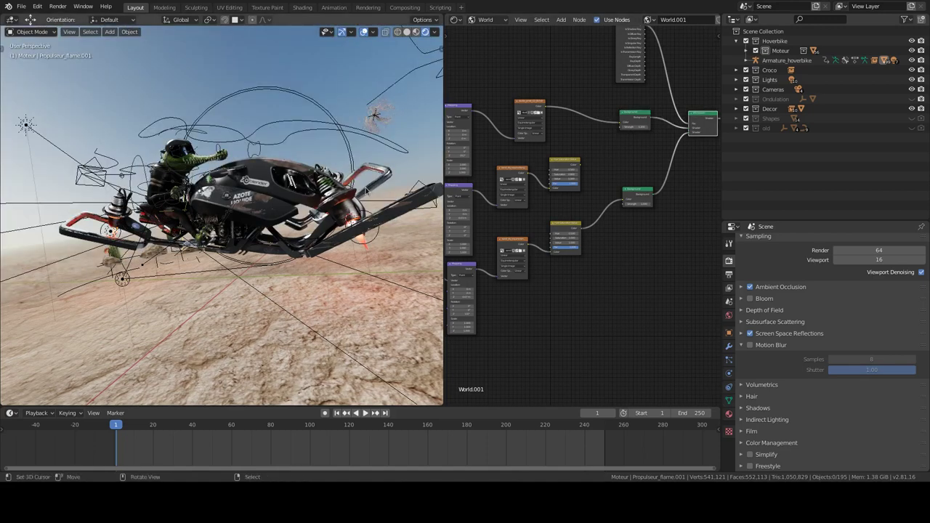
scroll(553, 127, up, 2)
scroll(553, 127, up, 2)
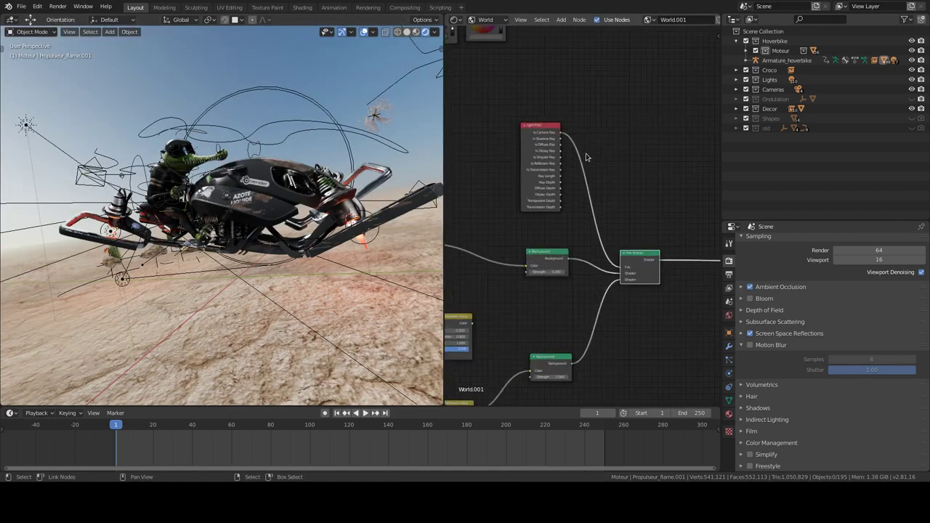
scroll(553, 127, up, 2)
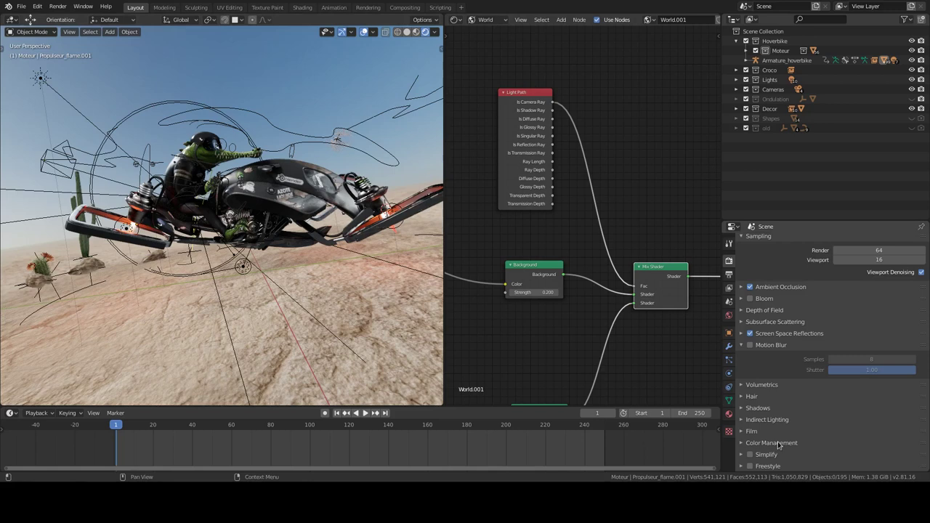
click(763, 434)
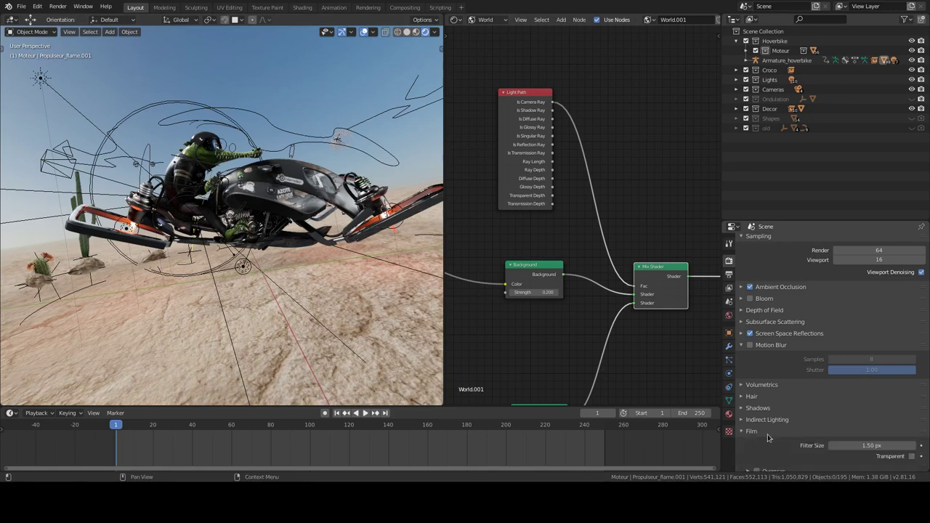
scroll(816, 428, down, 2)
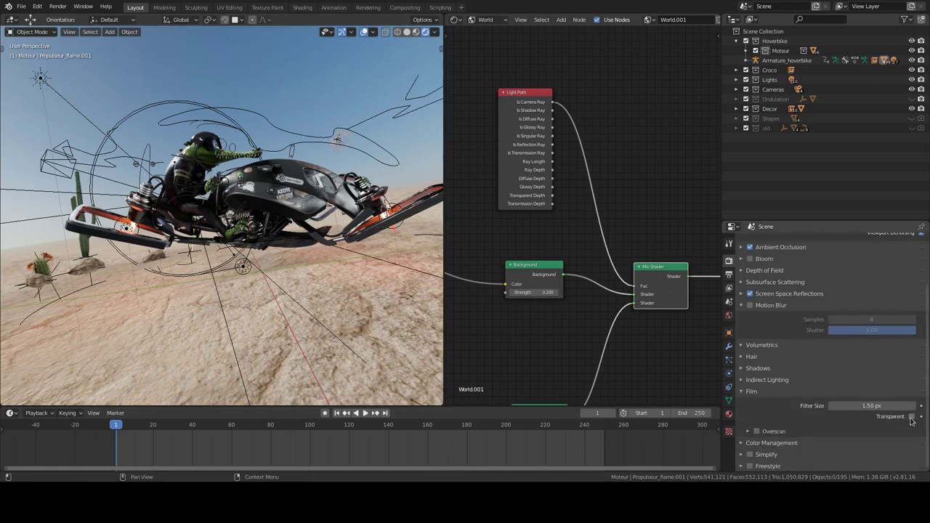
click(755, 392)
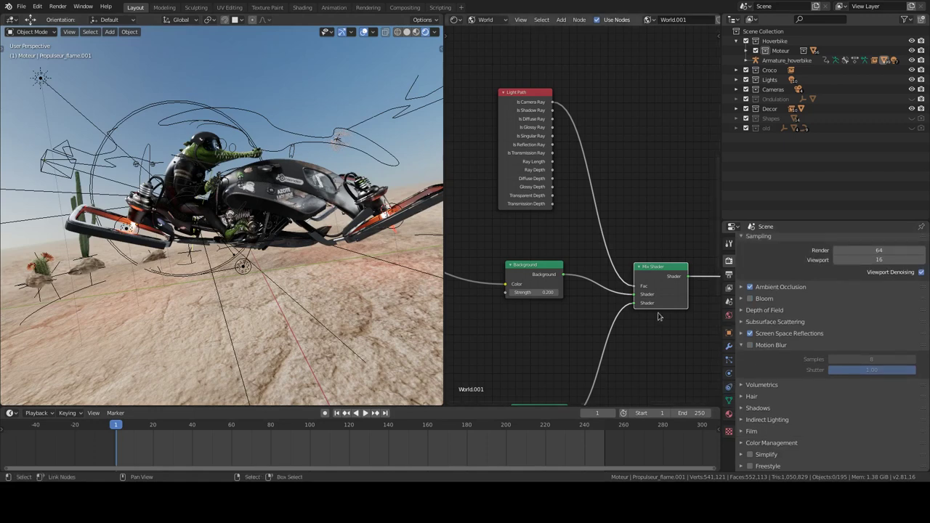
mouse_move(322, 202)
middle_down()
mouse_move(273, 200)
mouse_move(286, 155)
middle_up()
mouse_move(214, 157)
middle_down()
mouse_move(194, 95)
mouse_move(253, 238)
mouse_move(310, 219)
middle_up()
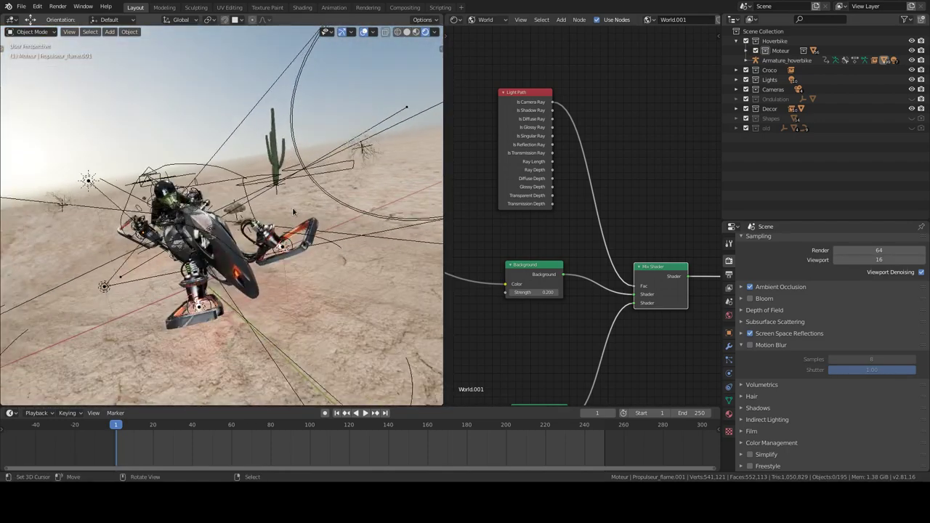
middle_drag(310, 218, 327, 182)
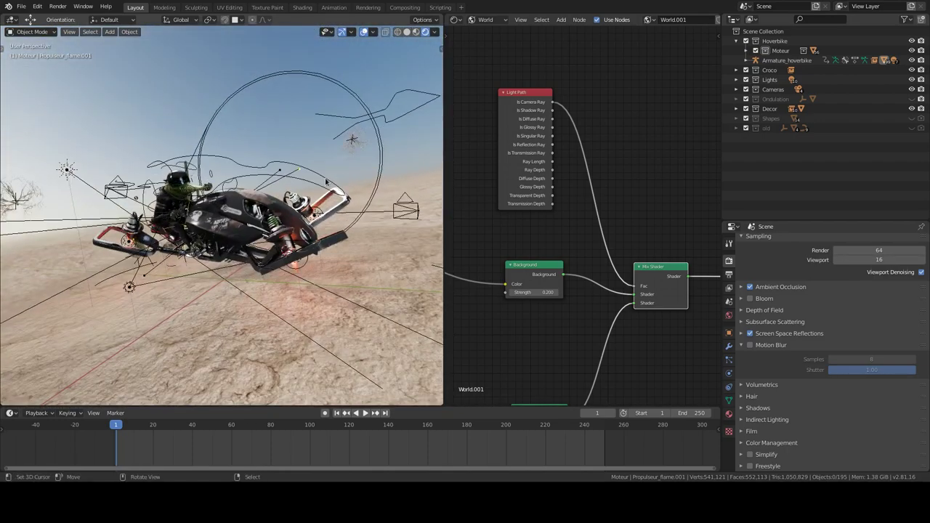
click(407, 32)
click(357, 278)
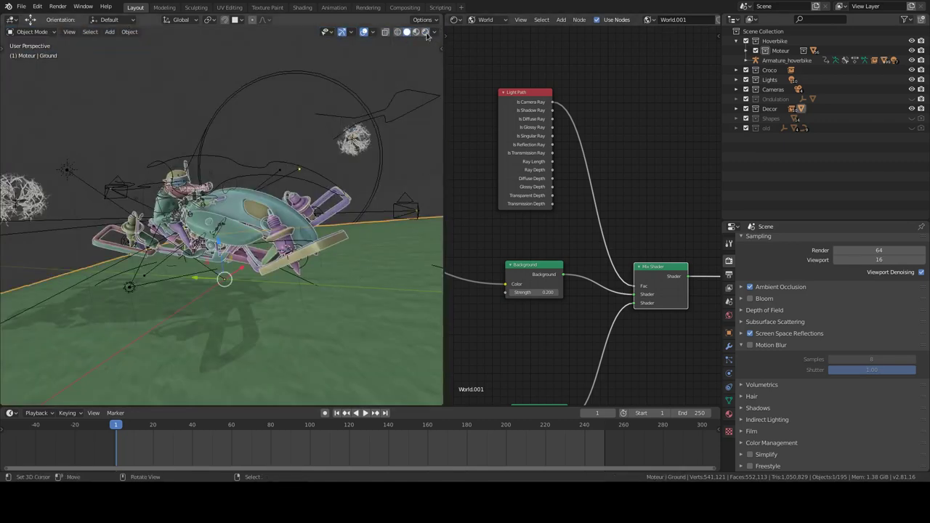
click(426, 31)
Switch the shader editor to Object nodes and frame the whole Ground material tree
middle_drag(354, 292, 310, 279)
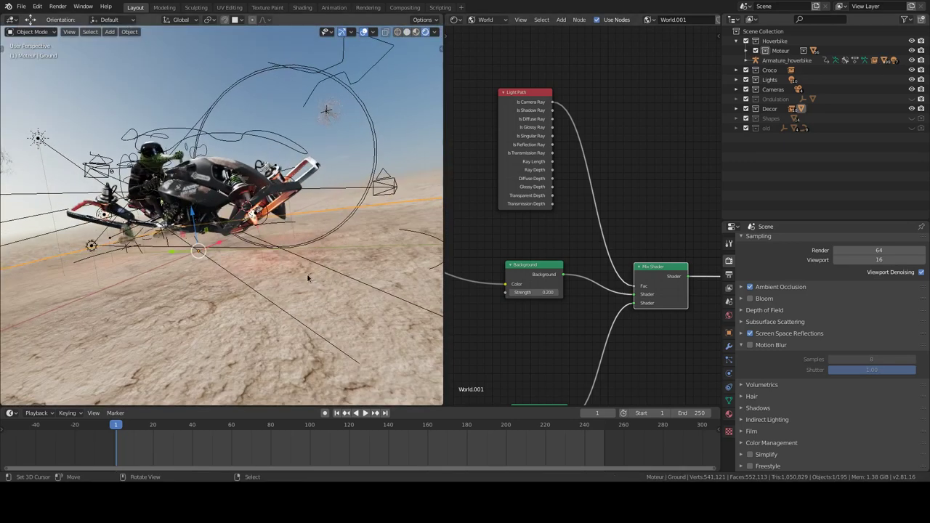
scroll(570, 215, down, 3)
scroll(570, 216, down, 2)
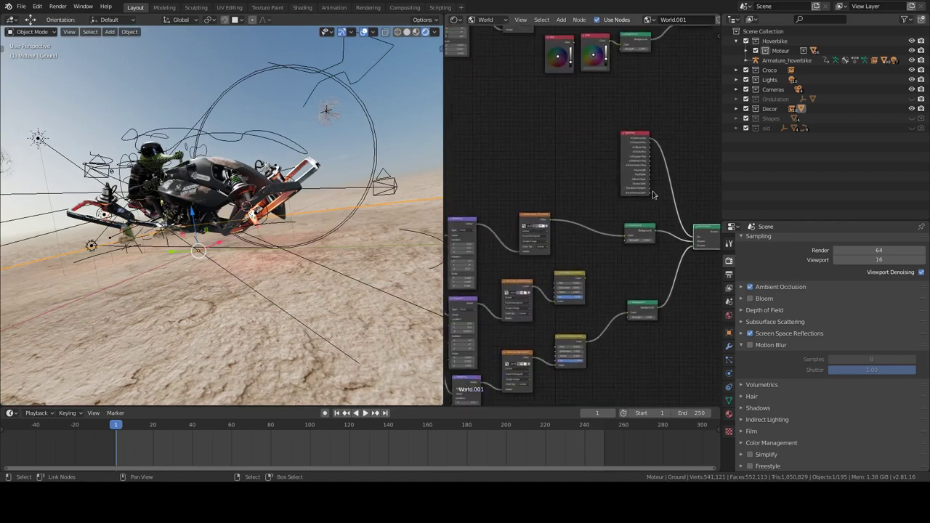
click(486, 20)
key(Home)
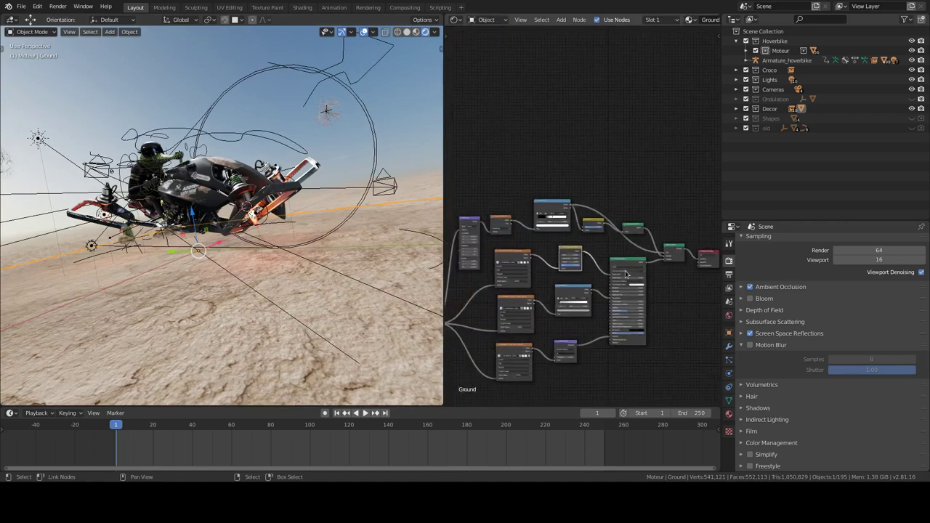
scroll(575, 236, up, 1)
scroll(575, 237, up, 1)
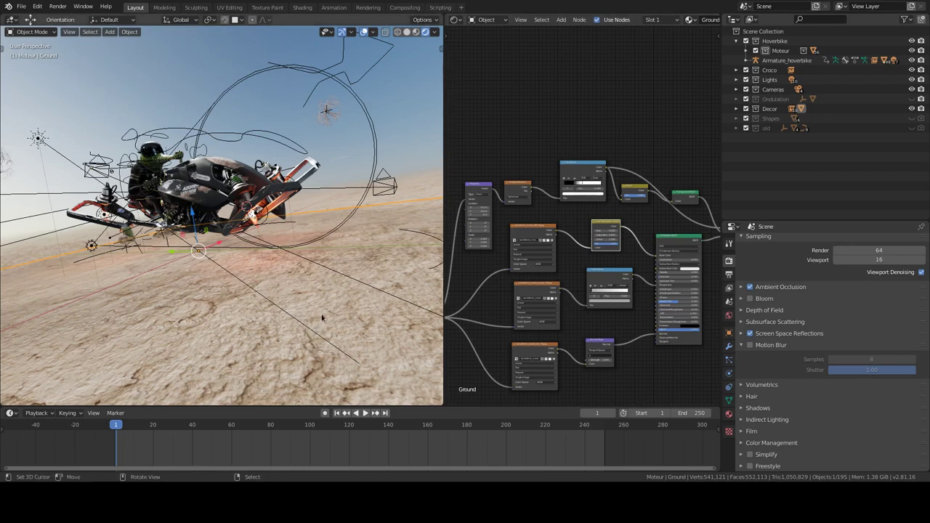
scroll(603, 291, down, 1)
scroll(603, 291, down, 1)
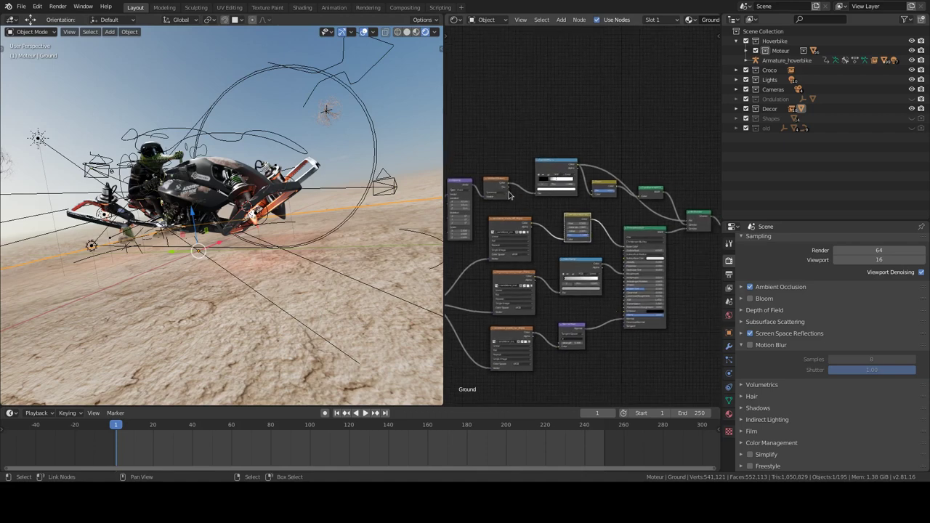
mouse_move(349, 218)
middle_down()
mouse_move(318, 210)
mouse_move(346, 218)
mouse_move(348, 184)
middle_up()
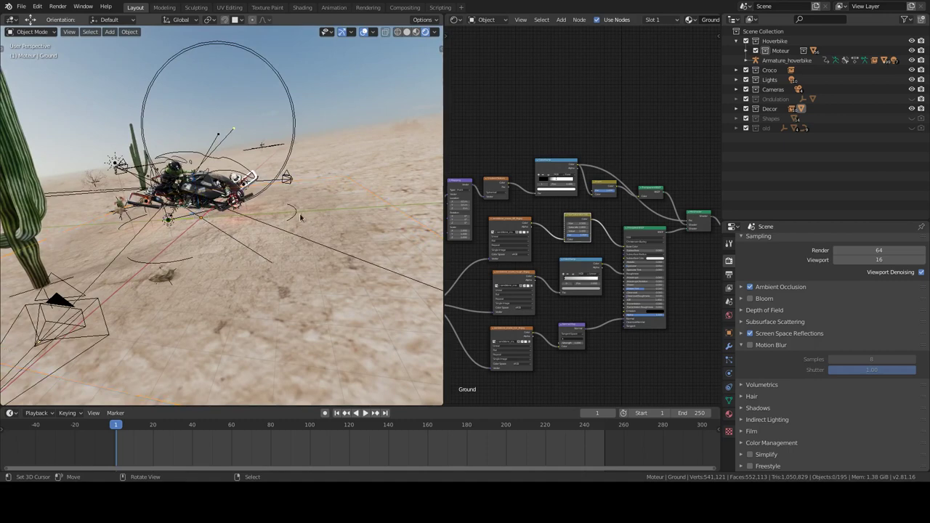
scroll(324, 227, up, 3)
Switch to solid shading, save hoverbike-01.blend, and bring up the File menu
mouse_move(323, 228)
middle_down()
mouse_move(280, 160)
mouse_move(297, 170)
middle_up()
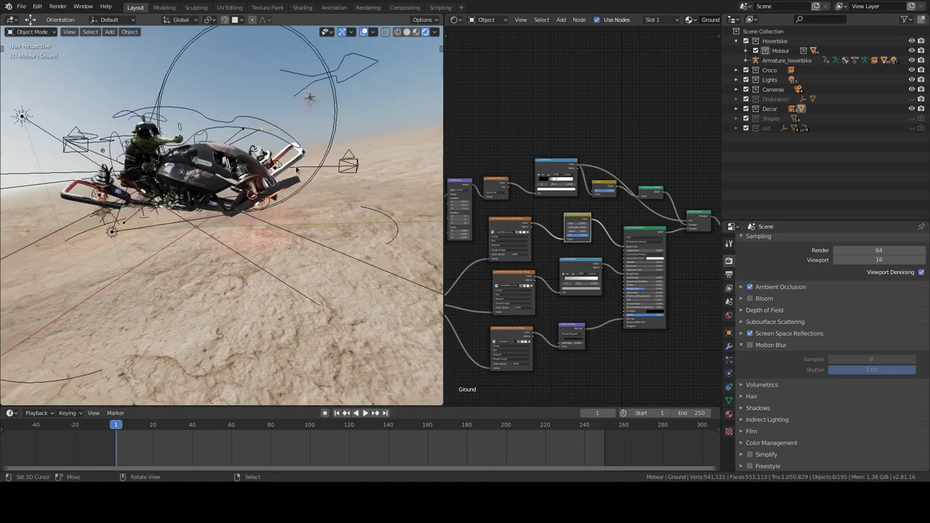
click(406, 31)
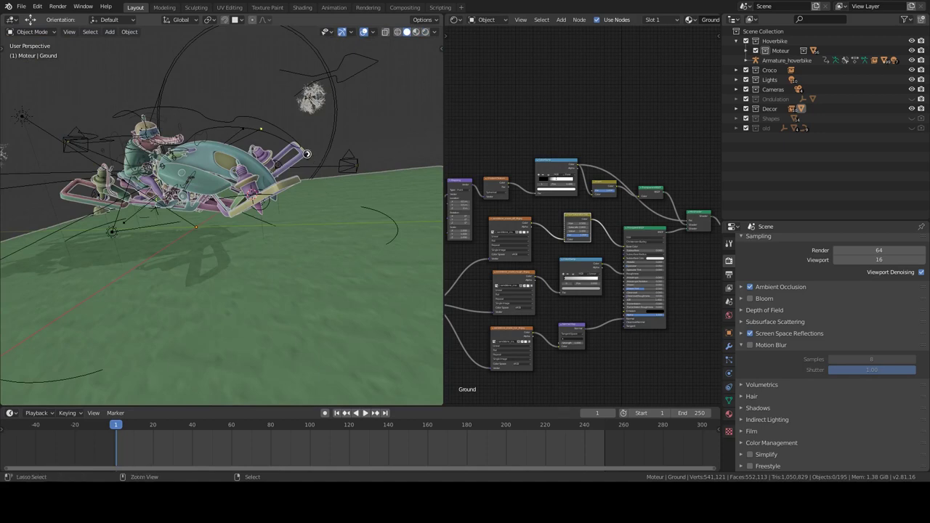
key(ctrl+s)
click(21, 6)
mouse_move(43, 36)
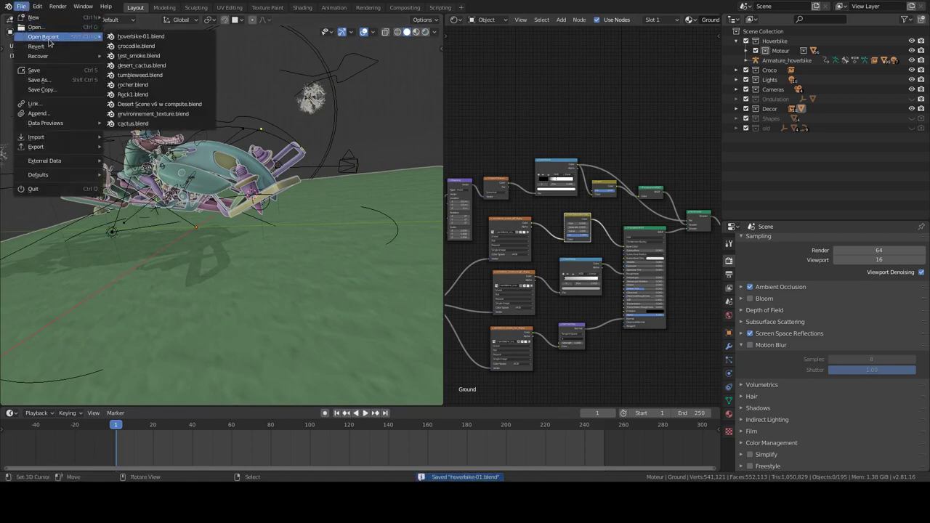
Open environnement_texture.blend and review its Render and Output settings
click(168, 117)
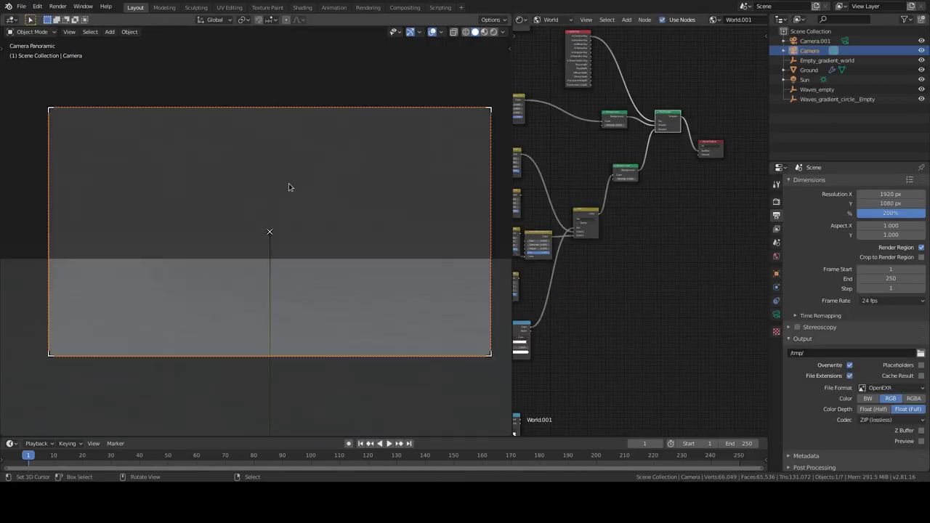
click(776, 185)
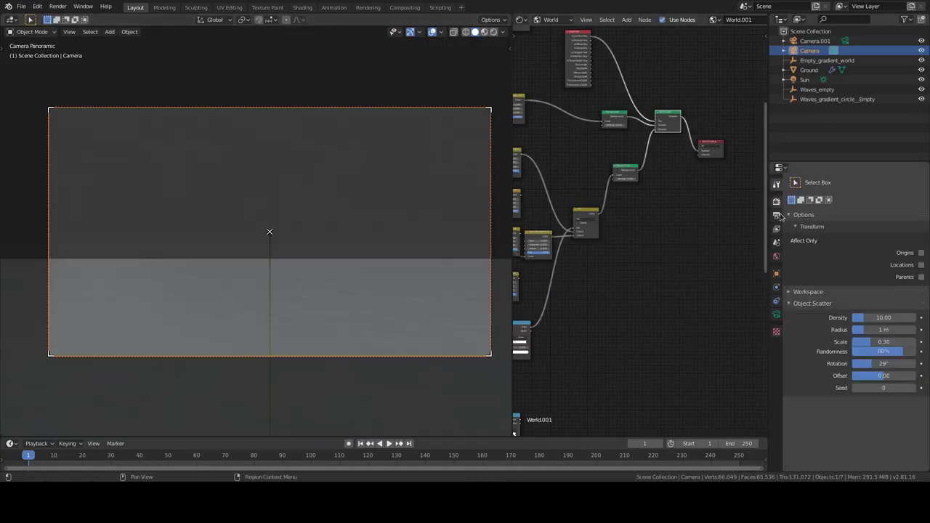
click(776, 201)
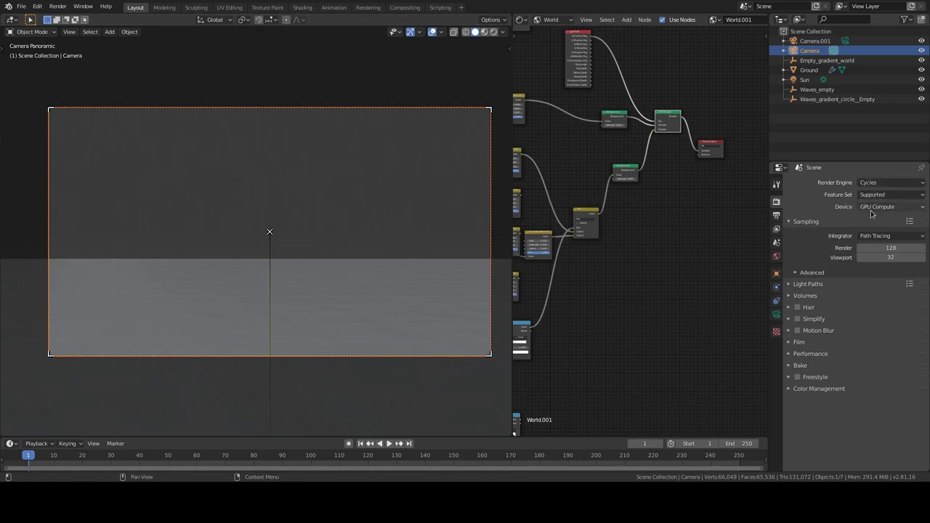
click(776, 215)
Check the camera lens settings: Panoramic type with equirectangular projection
click(777, 314)
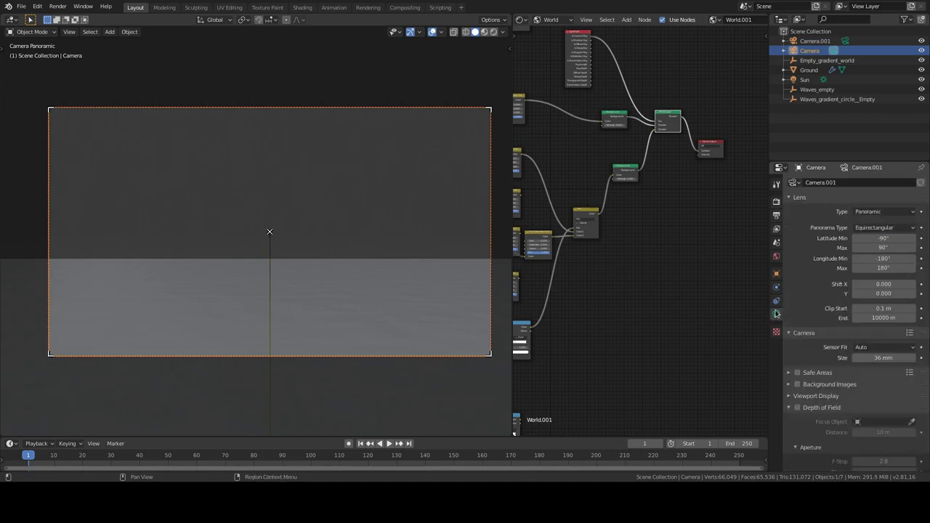
scroll(830, 354, down, 2)
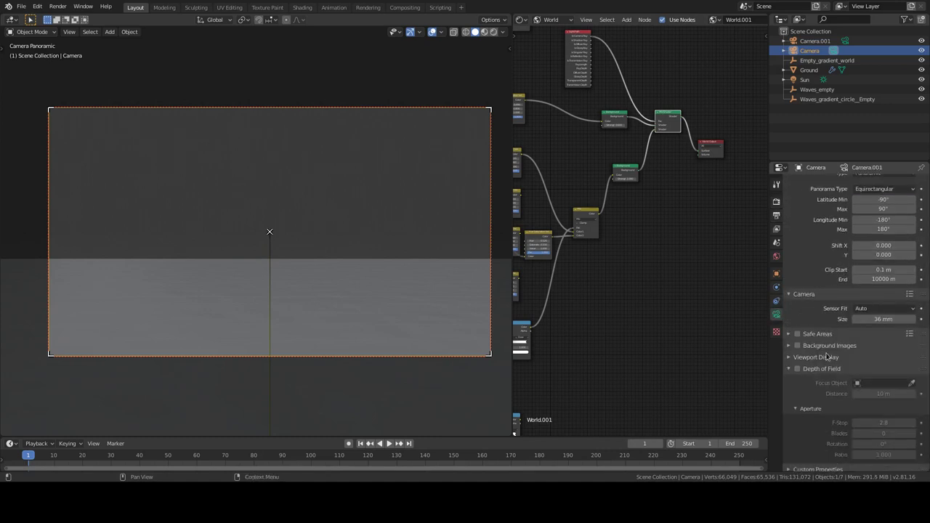
scroll(827, 355, up, 2)
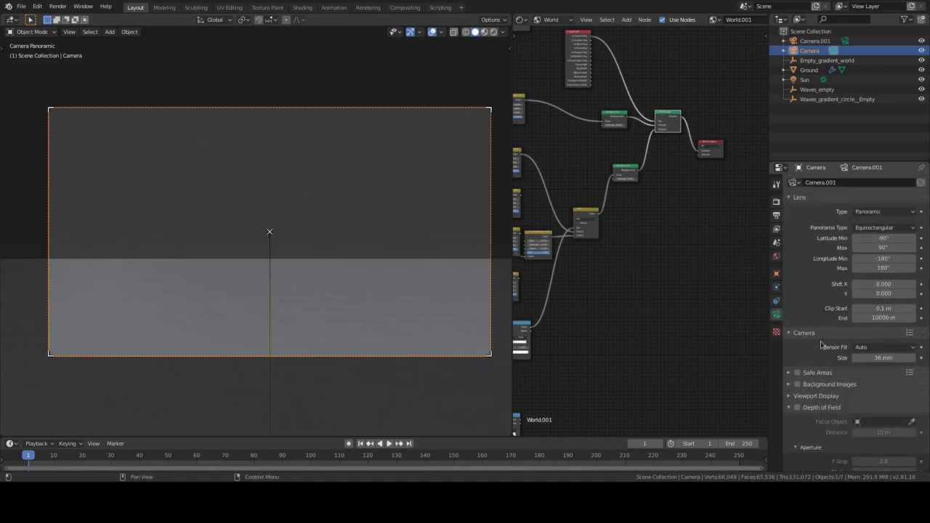
click(878, 211)
click(872, 230)
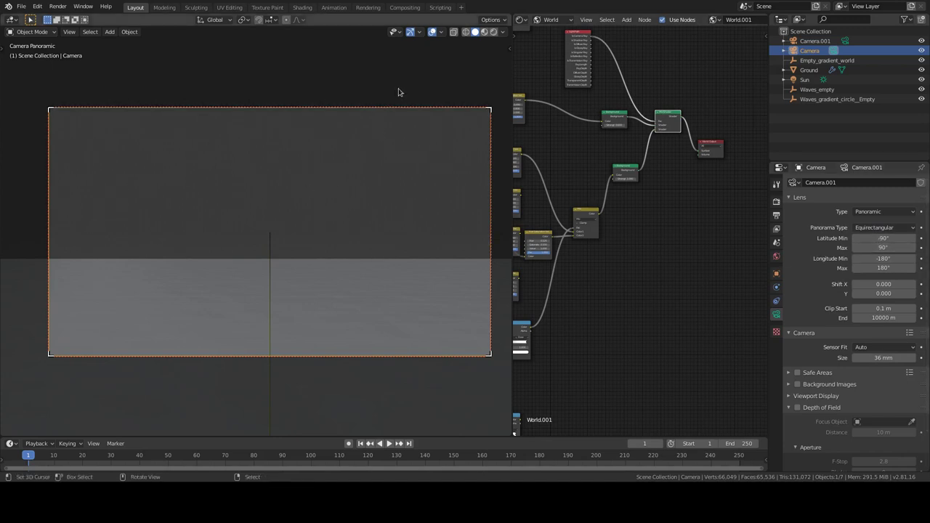
scroll(380, 169, down, 1)
scroll(381, 169, down, 2)
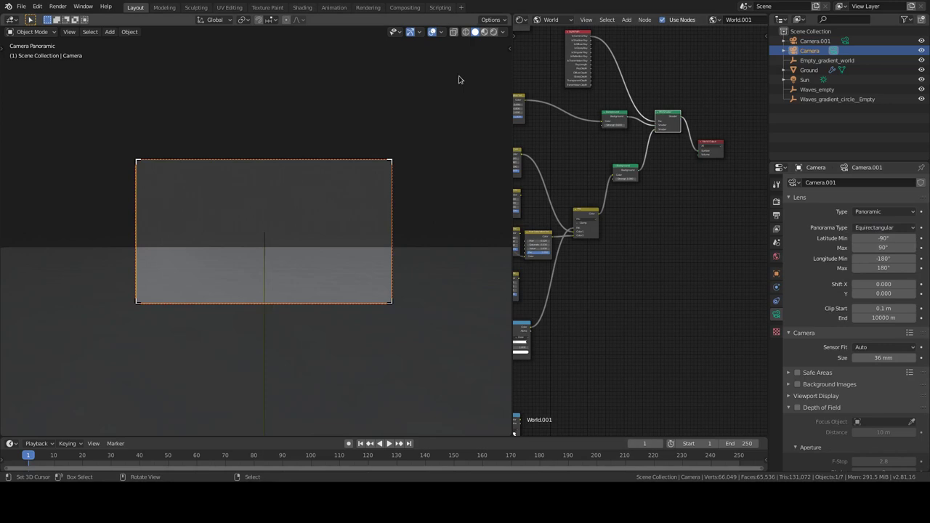
Render the panoramic camera view with the desert HDRI and show the OpenEXR output settings
click(494, 34)
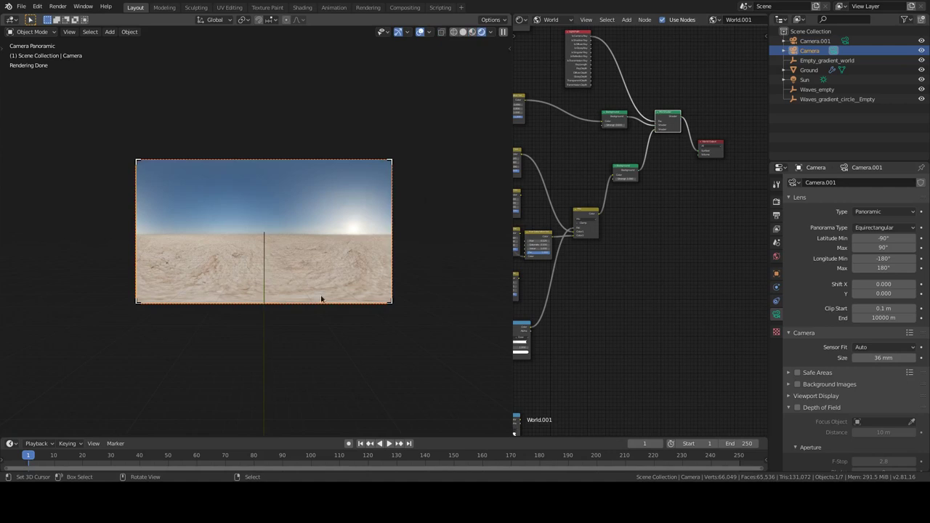
scroll(311, 286, up, 1)
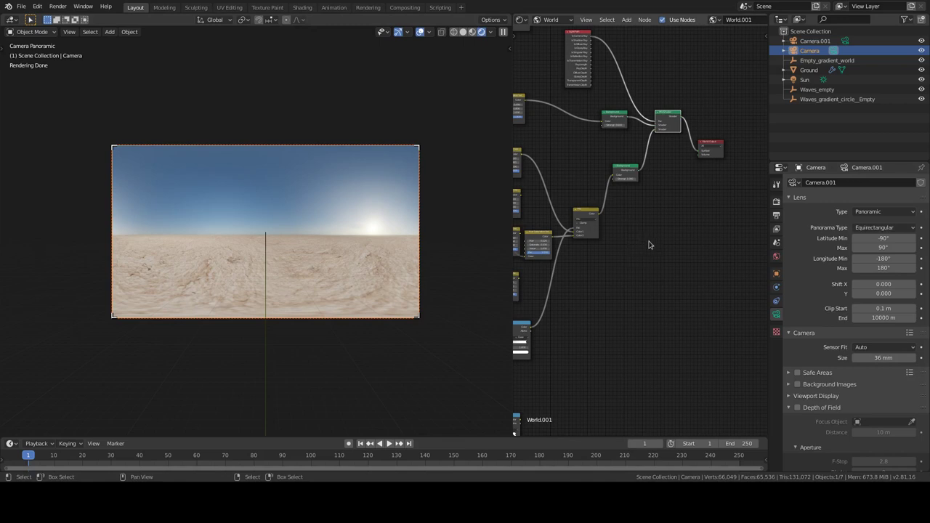
click(776, 215)
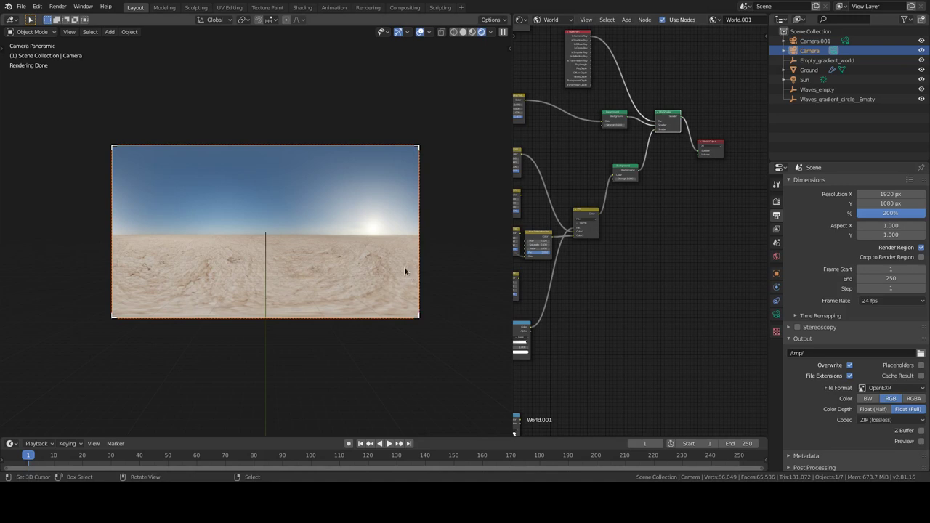
middle_drag(636, 266, 731, 280)
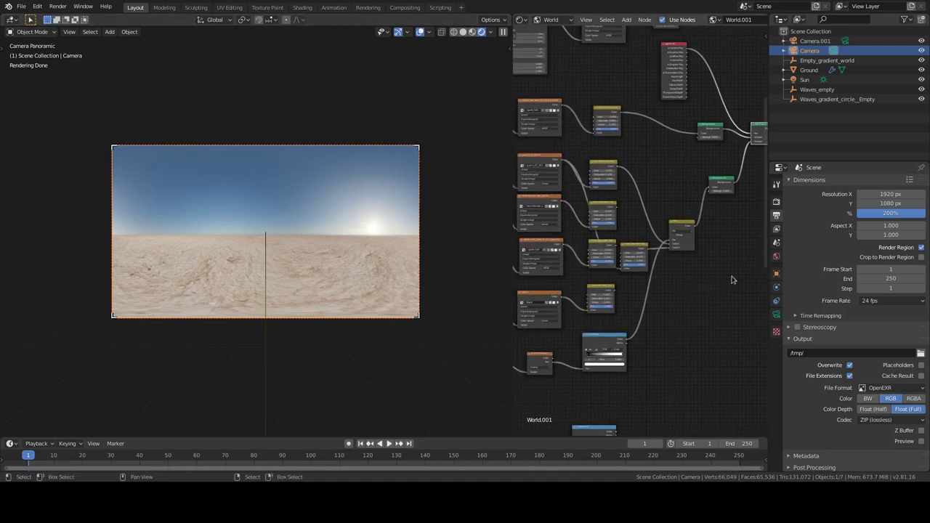
scroll(732, 280, up, 2)
scroll(691, 259, up, 2)
scroll(691, 259, up, 1)
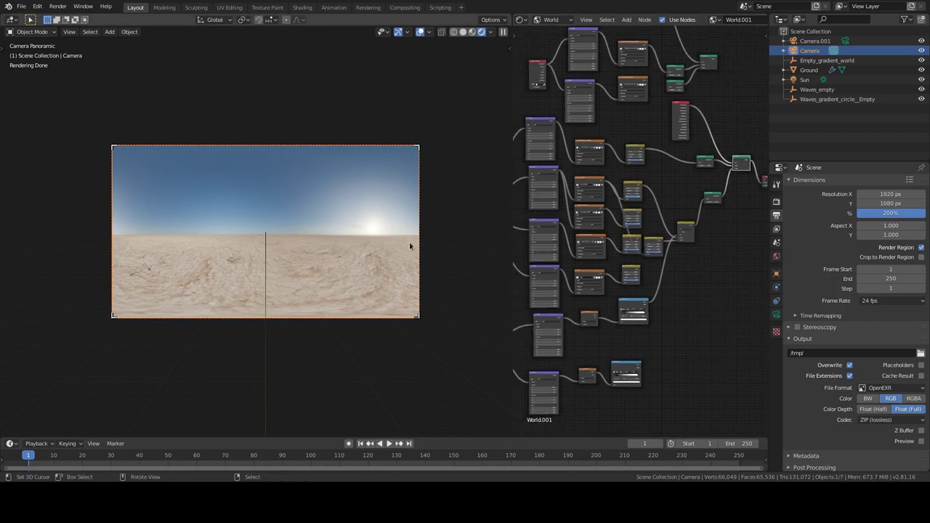
scroll(658, 226, up, 1)
scroll(659, 223, up, 1)
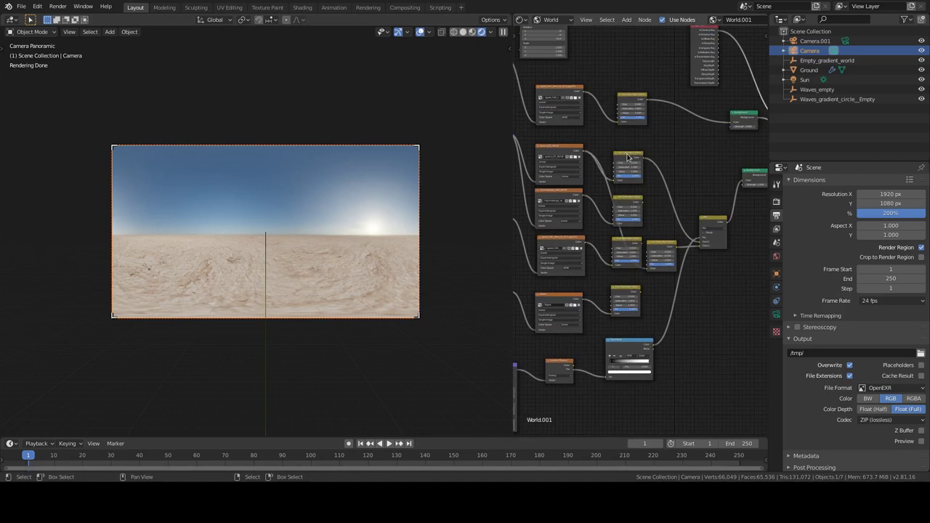
middle_drag(659, 166, 676, 187)
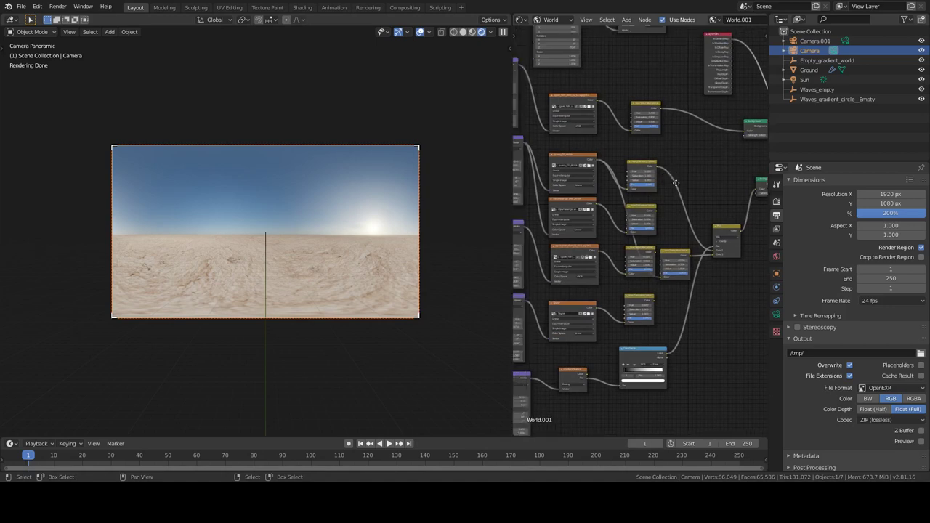
click(668, 155)
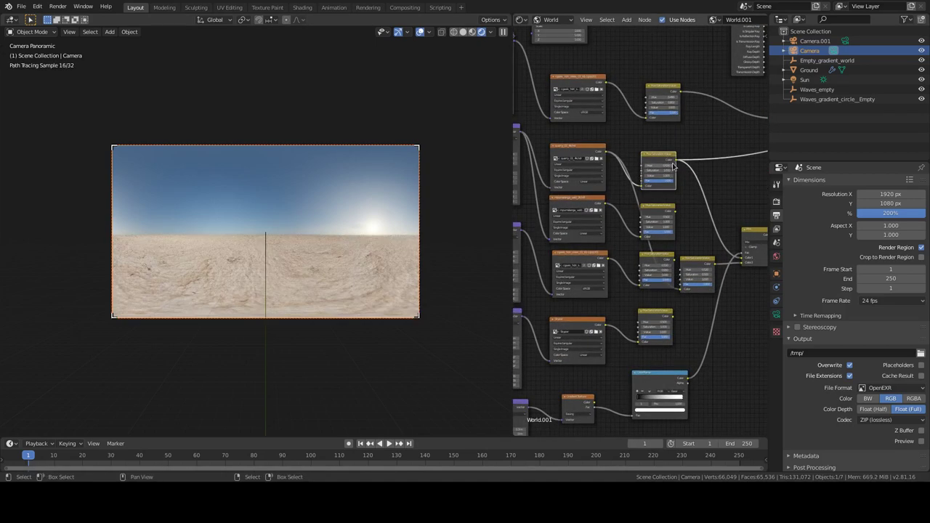
scroll(693, 193, down, 1)
middle_drag(693, 192, 641, 201)
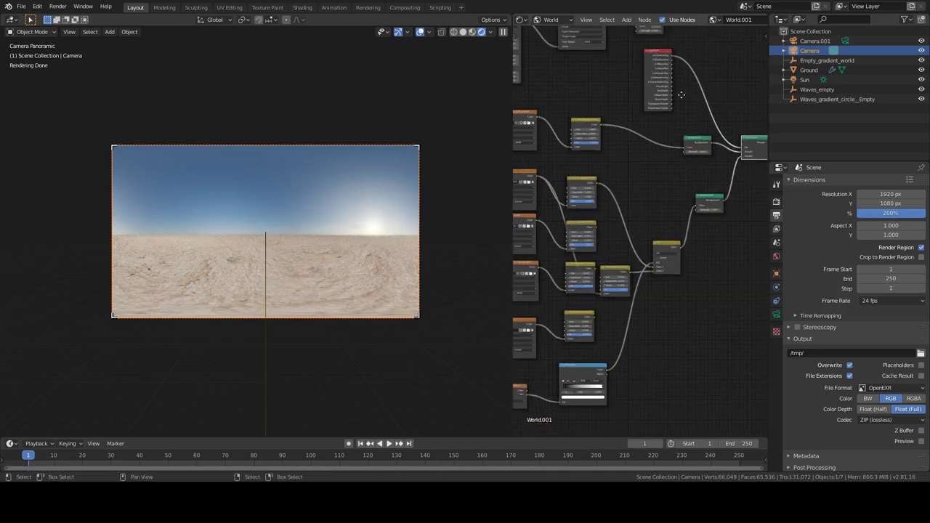
scroll(682, 94, up, 2)
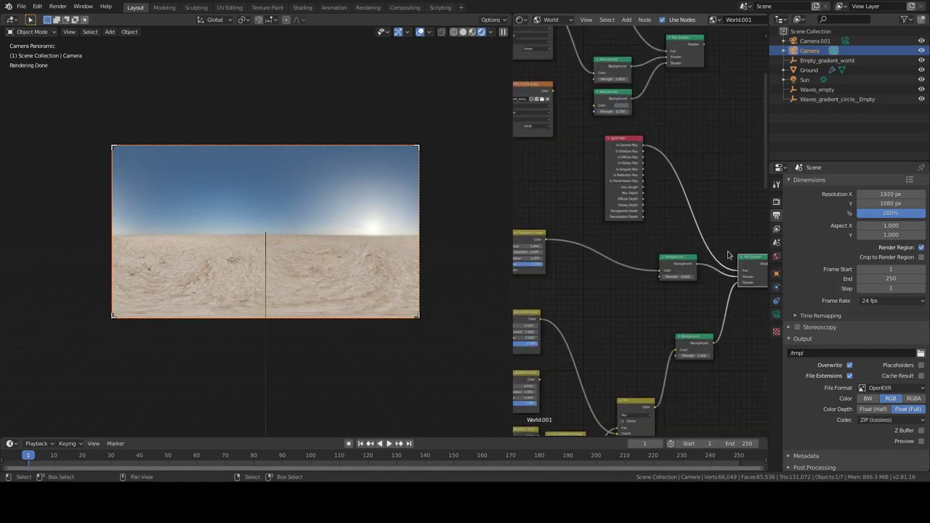
middle_drag(702, 198, 674, 245)
scroll(674, 245, up, 1)
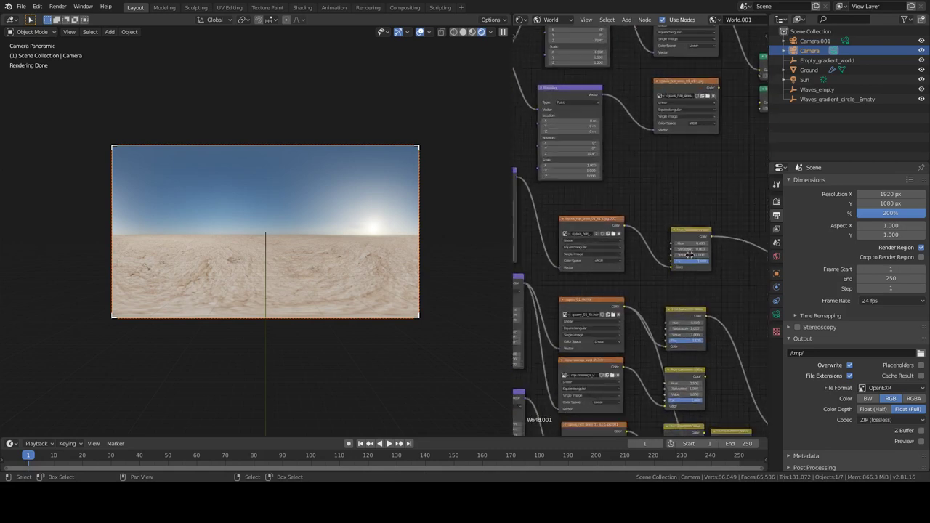
scroll(601, 255, down, 3)
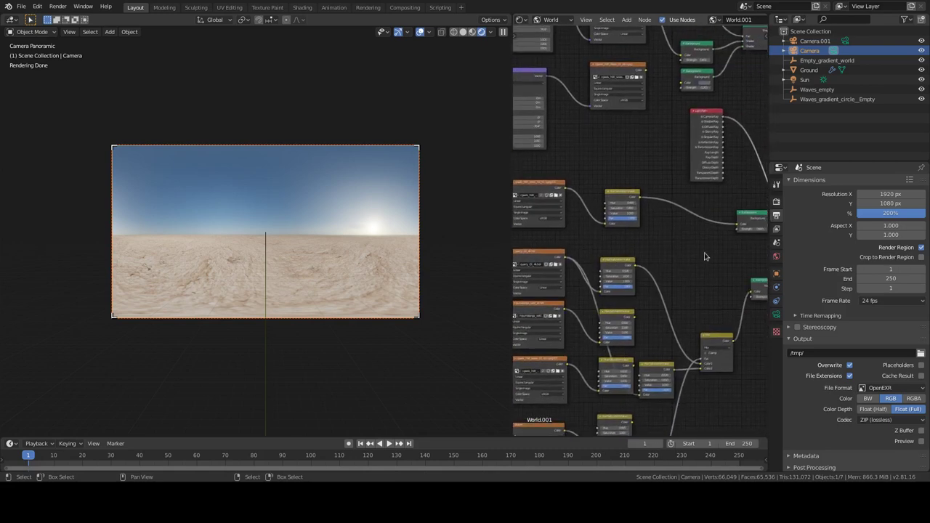
scroll(674, 225, down, 1)
middle_drag(674, 224, 631, 343)
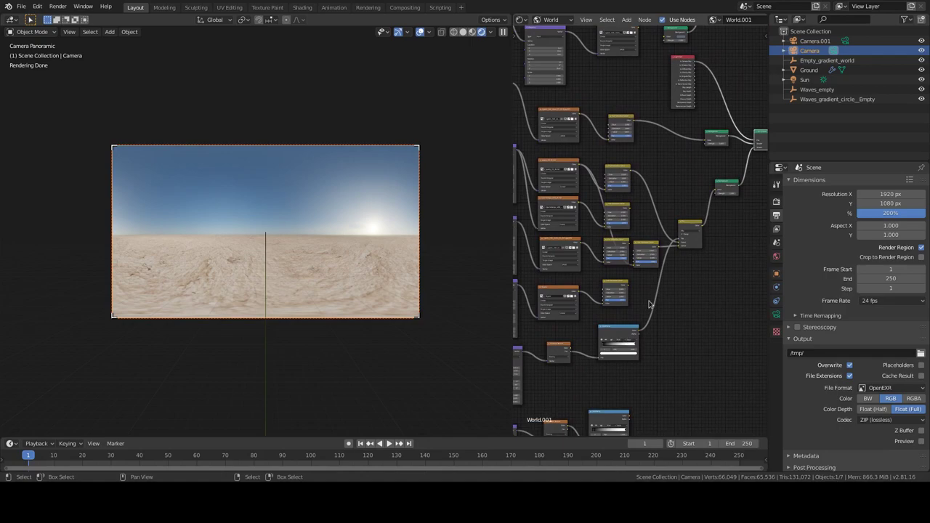
scroll(651, 305, up, 1)
scroll(291, 291, up, 1)
scroll(293, 293, up, 1)
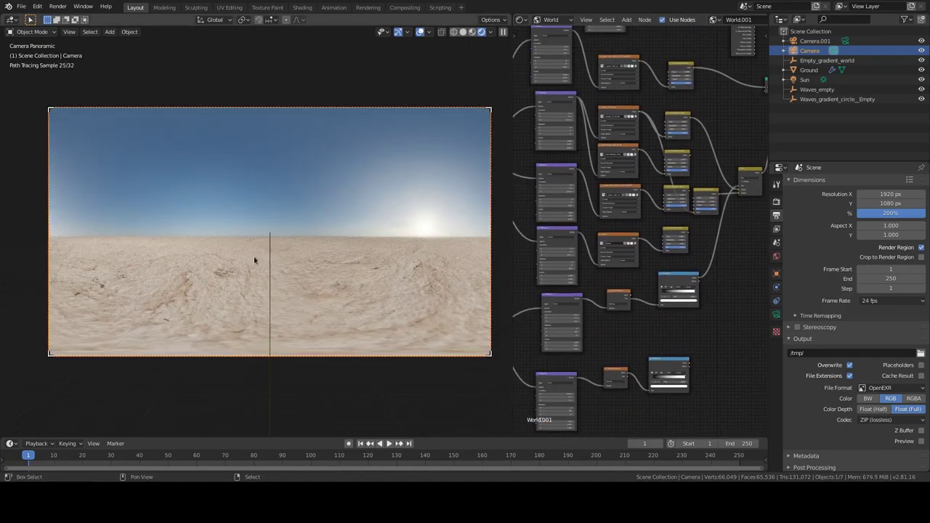
scroll(254, 261, up, 1)
shift+middle_drag(254, 260, 370, 259)
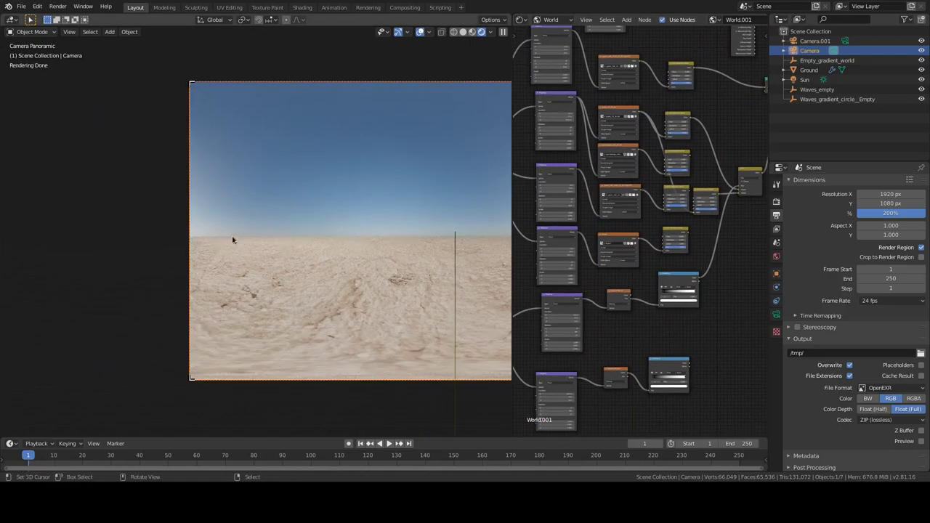
scroll(625, 340, down, 1)
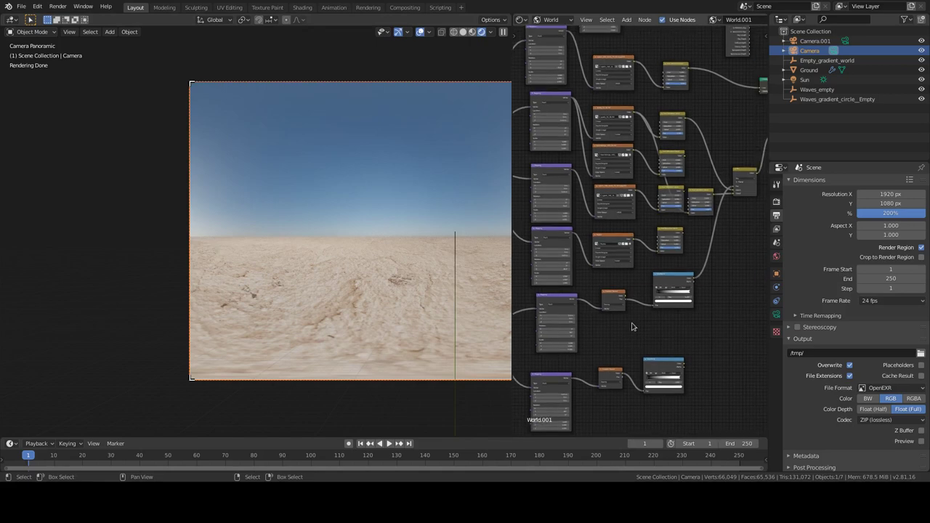
middle_drag(685, 276, 653, 274)
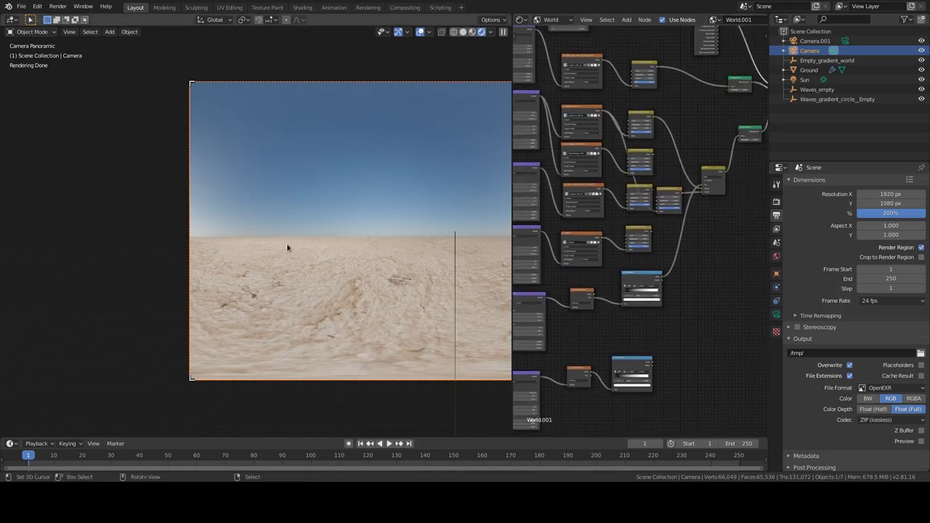
ctrl+shift+click(654, 275)
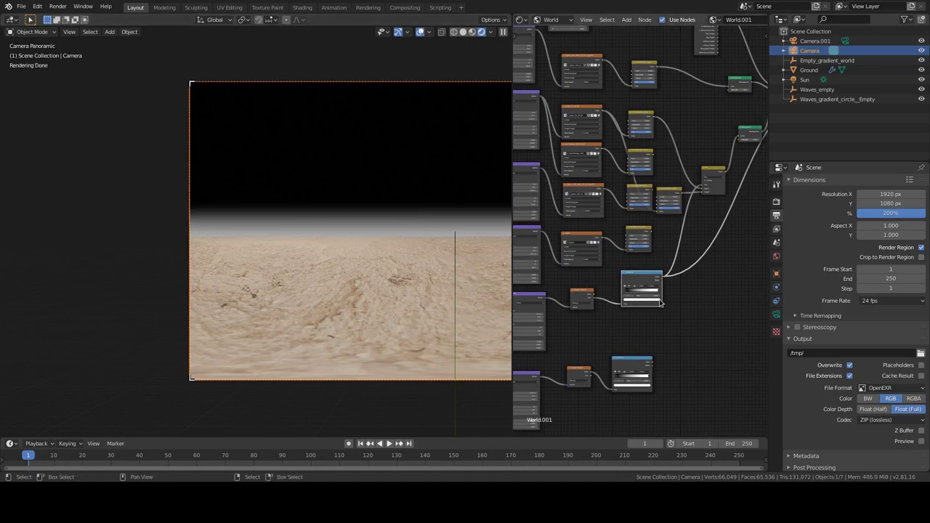
middle_drag(660, 303, 674, 292)
scroll(674, 292, up, 2)
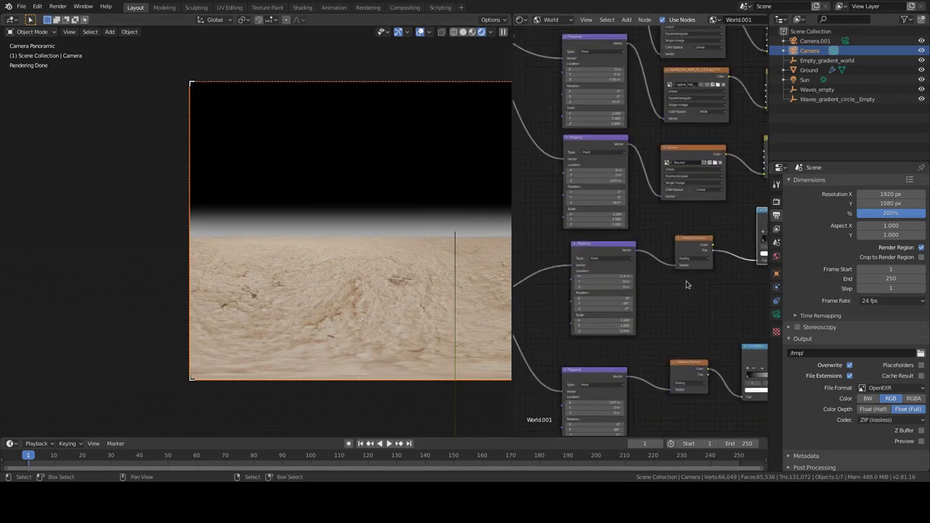
scroll(711, 281, up, 2)
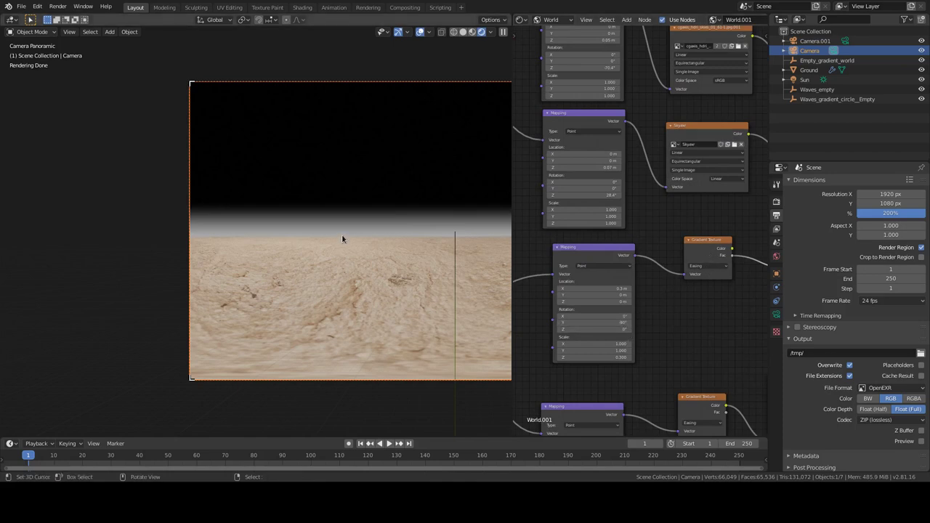
scroll(654, 291, down, 1)
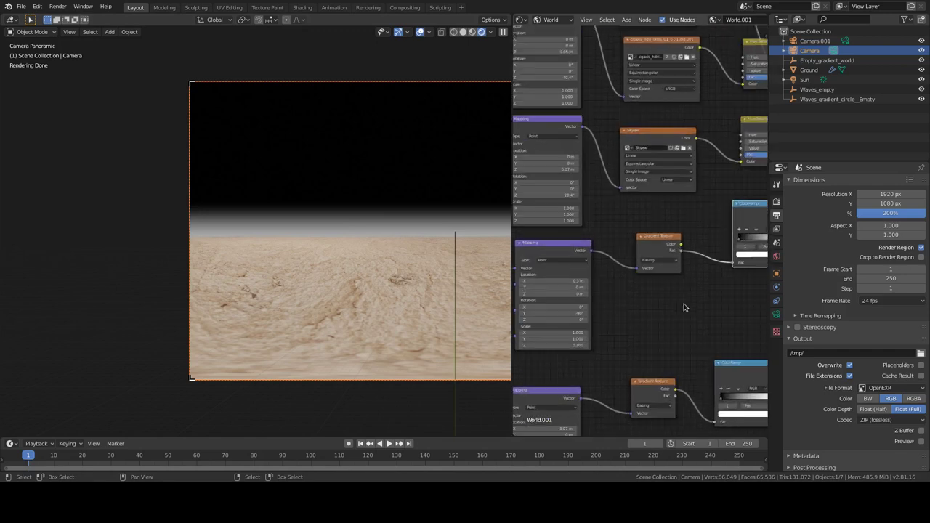
mouse_move(748, 312)
middle_down()
mouse_move(668, 309)
mouse_move(712, 313)
middle_up()
scroll(681, 326, up, 3)
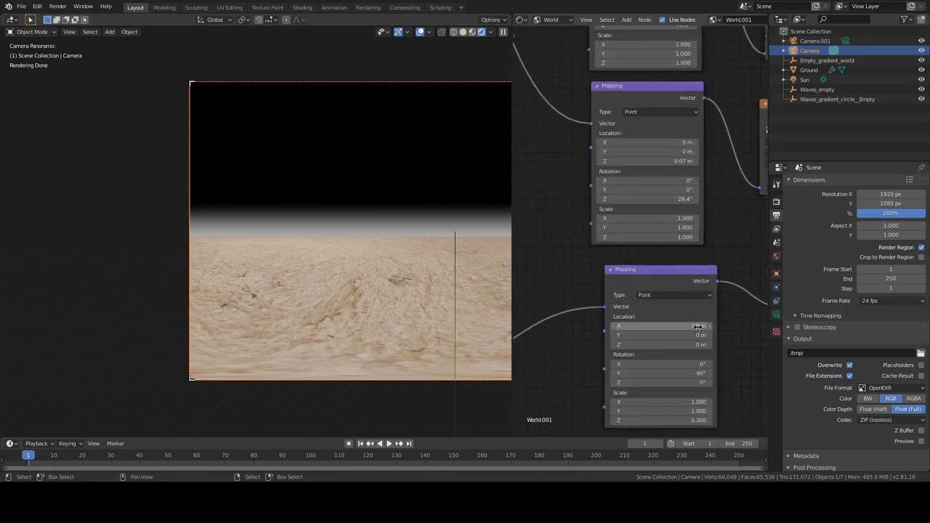
scroll(727, 353, down, 1)
scroll(671, 353, down, 2)
scroll(649, 333, down, 2)
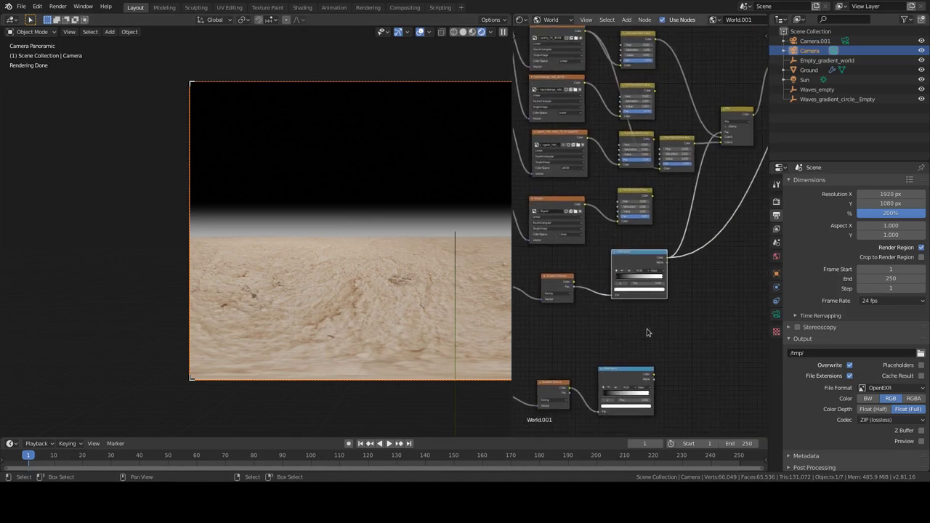
scroll(661, 305, up, 2)
scroll(658, 247, up, 1)
scroll(654, 232, up, 2)
scroll(654, 221, up, 1)
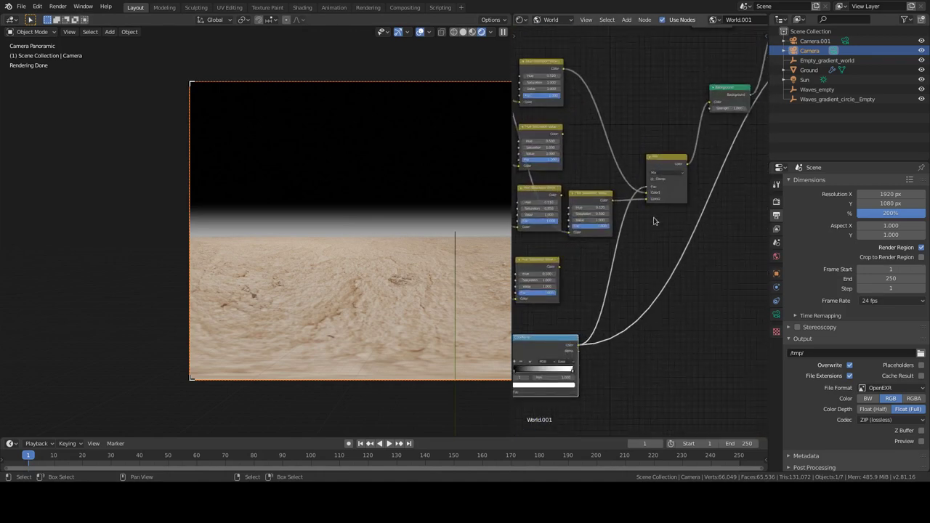
scroll(653, 221, up, 1)
scroll(629, 216, up, 2)
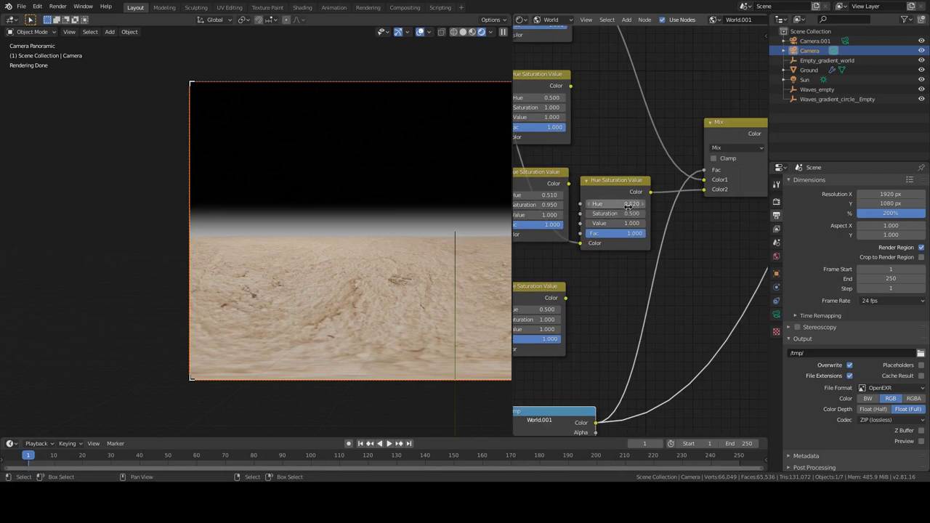
scroll(625, 210, down, 1)
scroll(621, 215, down, 1)
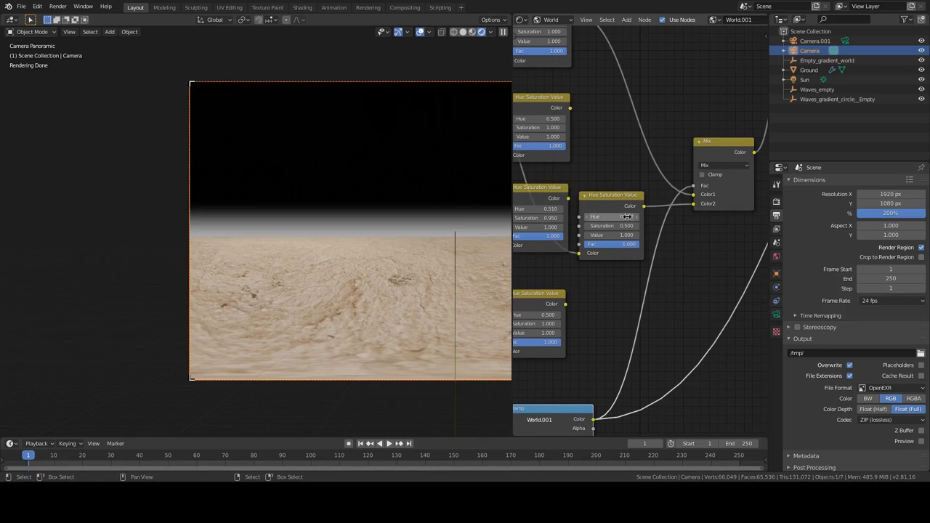
ctrl+shift+click(730, 152)
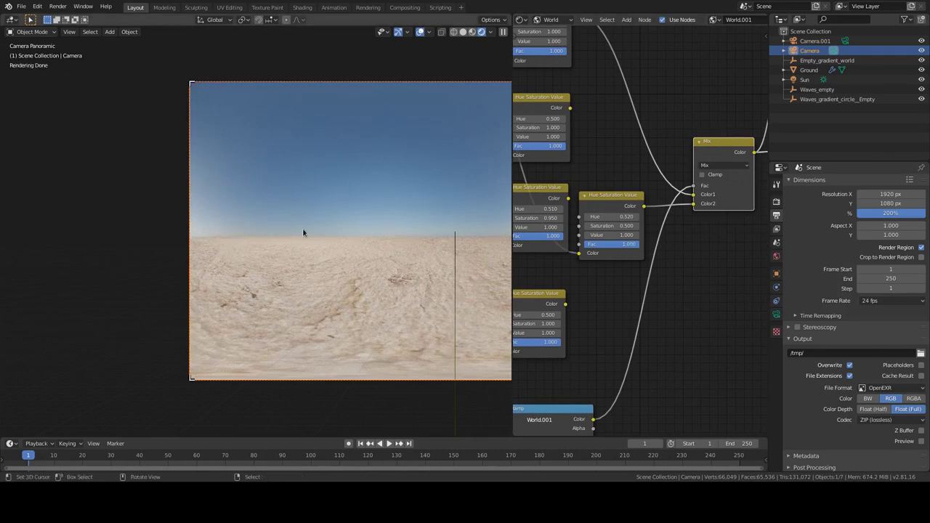
scroll(654, 240, down, 1)
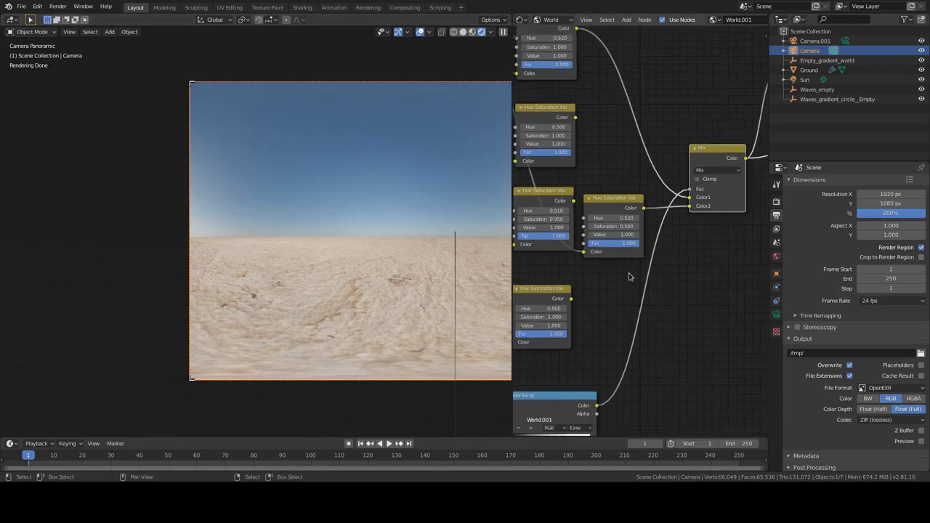
scroll(625, 249, down, 2)
scroll(675, 259, down, 2)
scroll(689, 225, down, 1)
middle_drag(689, 225, 660, 257)
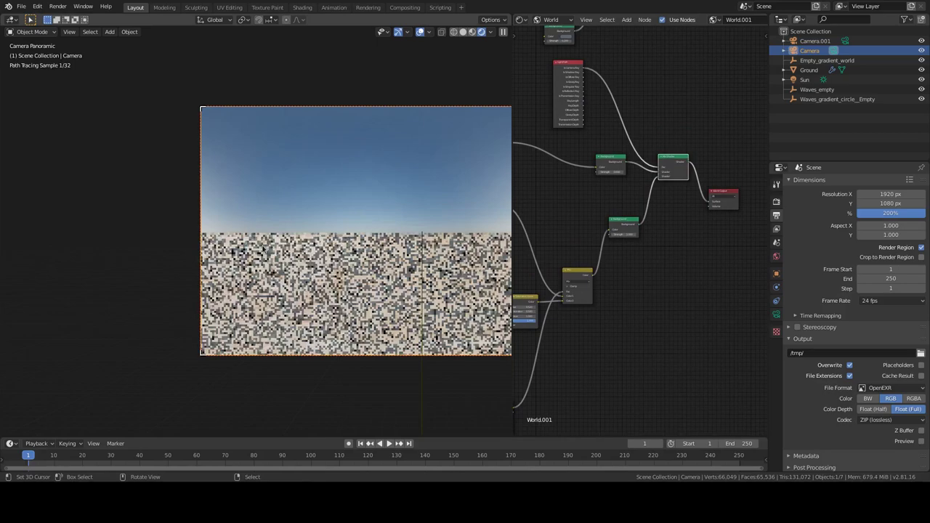
Pan the panoramic camera frame left in the viewport
shift+middle_drag(409, 231, 380, 225)
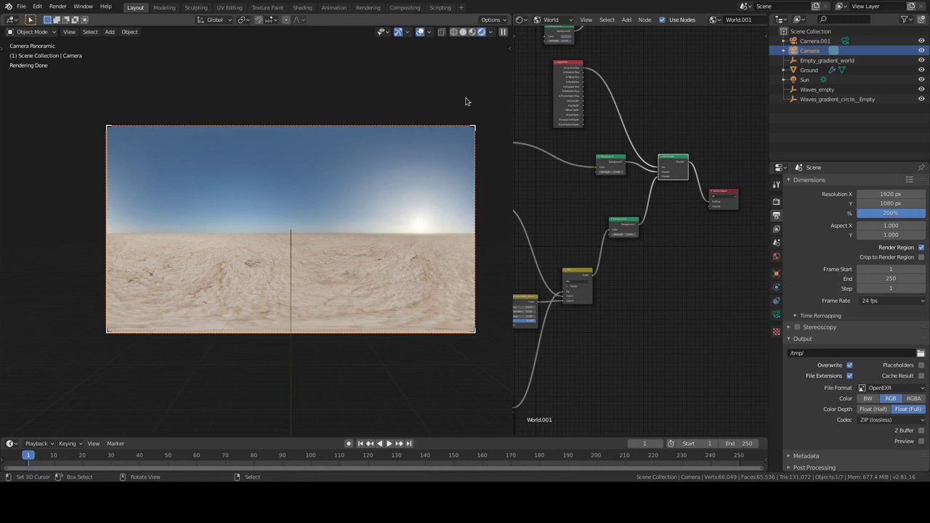
Switch to solid shading, then reopen hoverbike_01.blend, discarding the environment file's changes
click(464, 32)
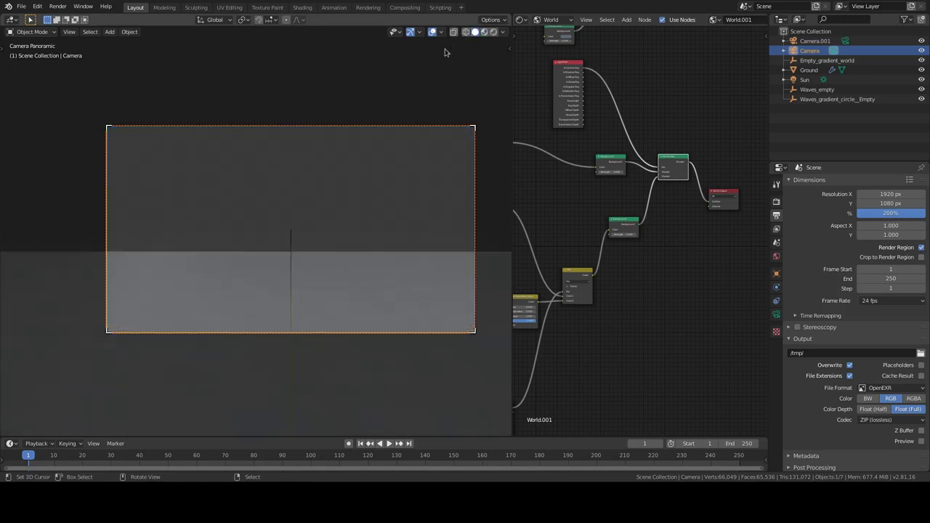
click(21, 7)
mouse_move(42, 37)
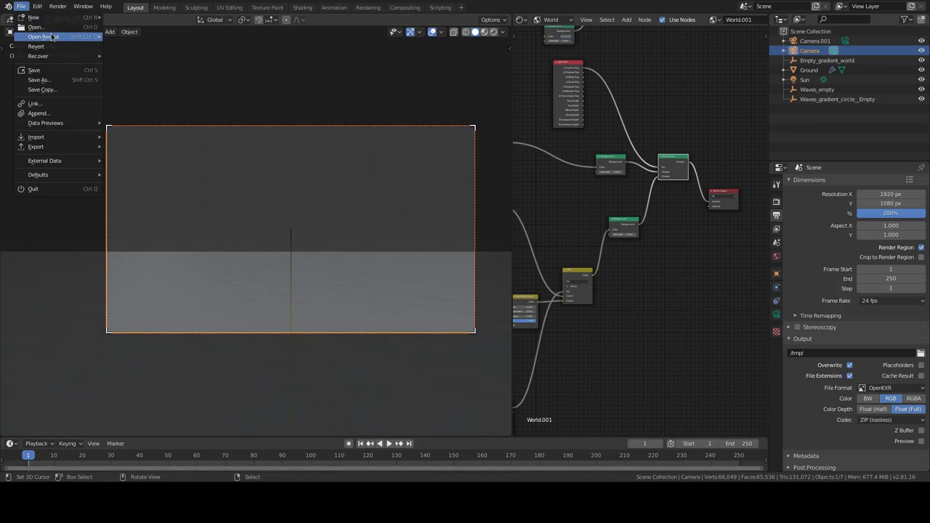
click(160, 47)
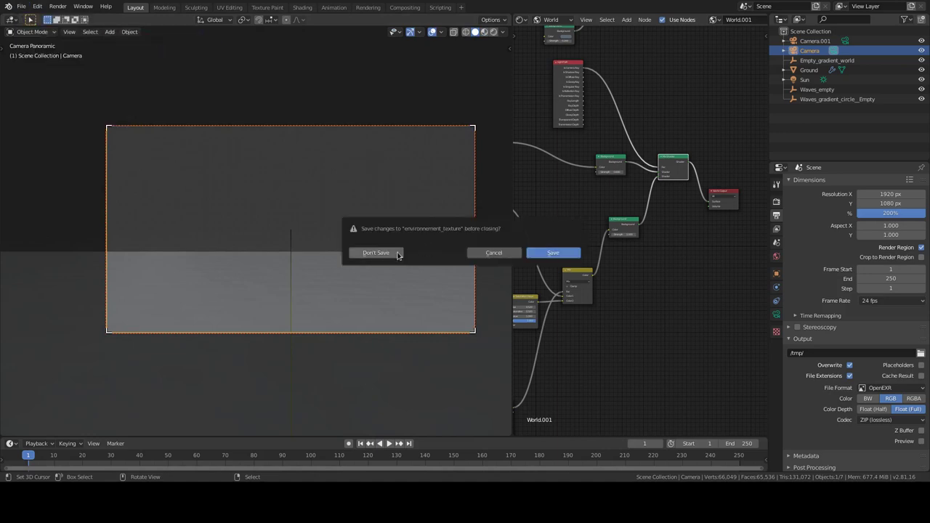
click(399, 254)
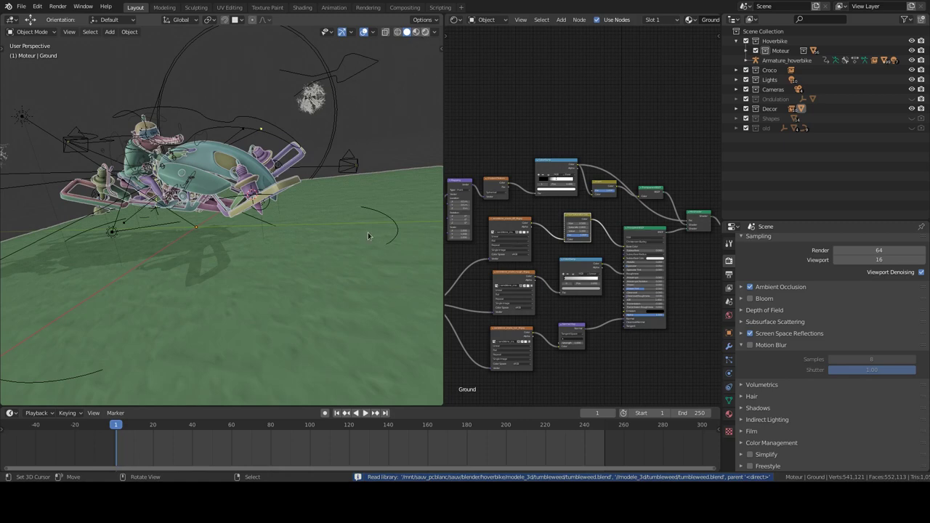
Turn on rendered shading and orbit around the hoverbike to view it from behind
key(shift+z)
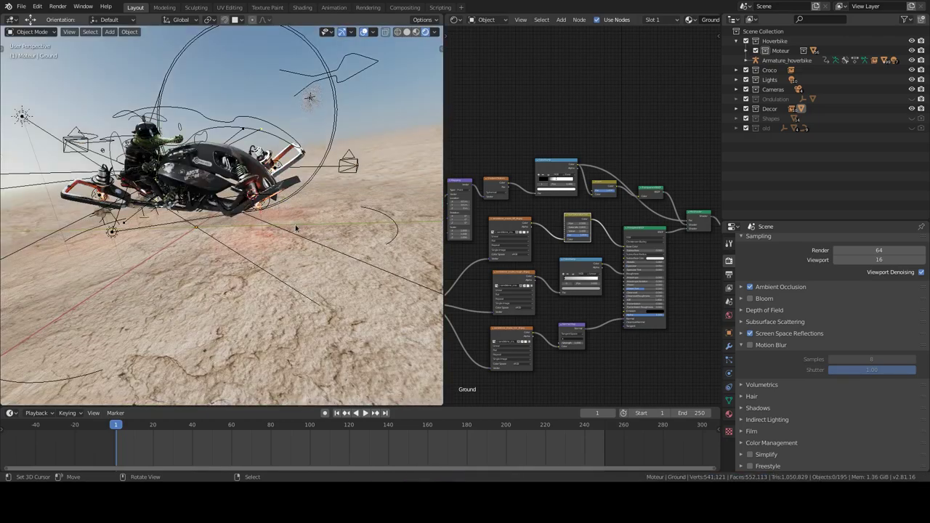
mouse_move(296, 230)
middle_down()
mouse_move(240, 218)
mouse_move(145, 160)
mouse_move(250, 128)
mouse_move(245, 138)
middle_up()
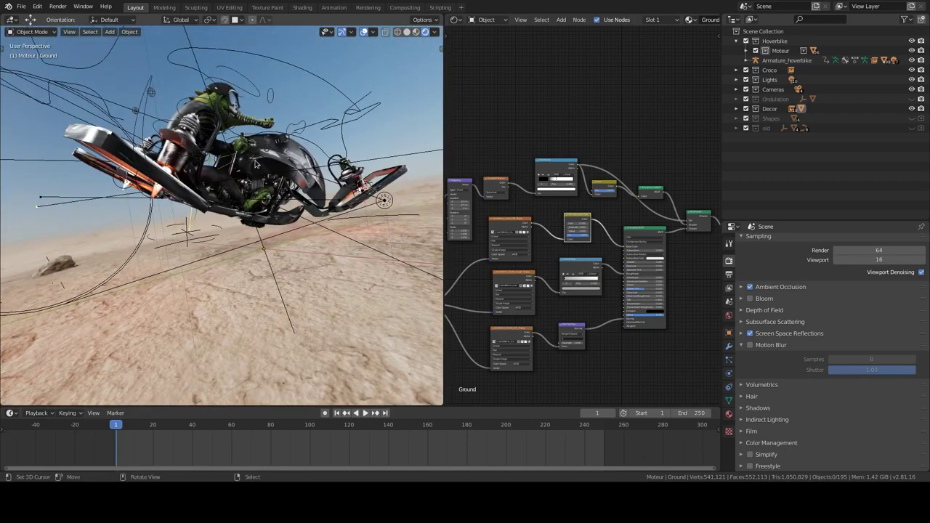
mouse_move(274, 171)
middle_down()
mouse_move(182, 174)
mouse_move(9, 124)
mouse_move(255, 193)
mouse_move(316, 179)
middle_up()
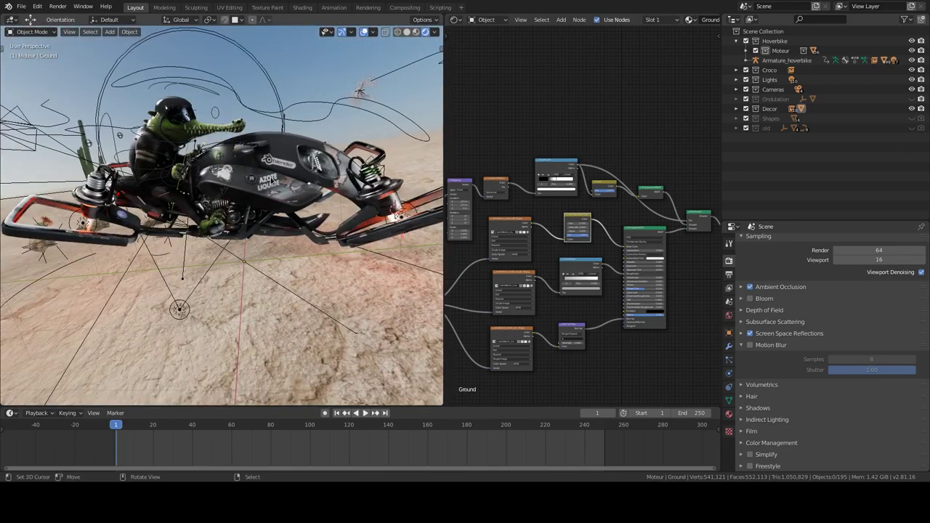
scroll(308, 182, up, 3)
scroll(308, 182, up, 2)
click(315, 157)
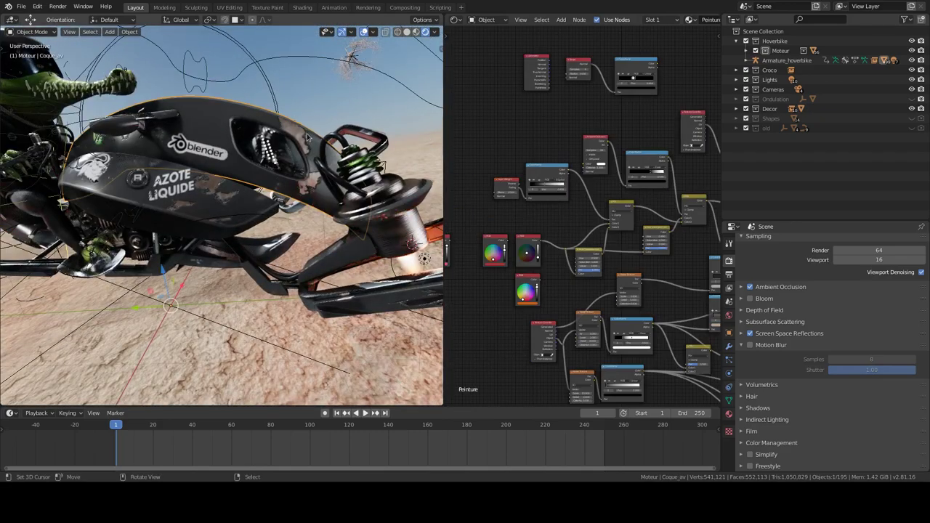
mouse_move(315, 157)
middle_down()
mouse_move(305, 188)
mouse_move(296, 167)
middle_up()
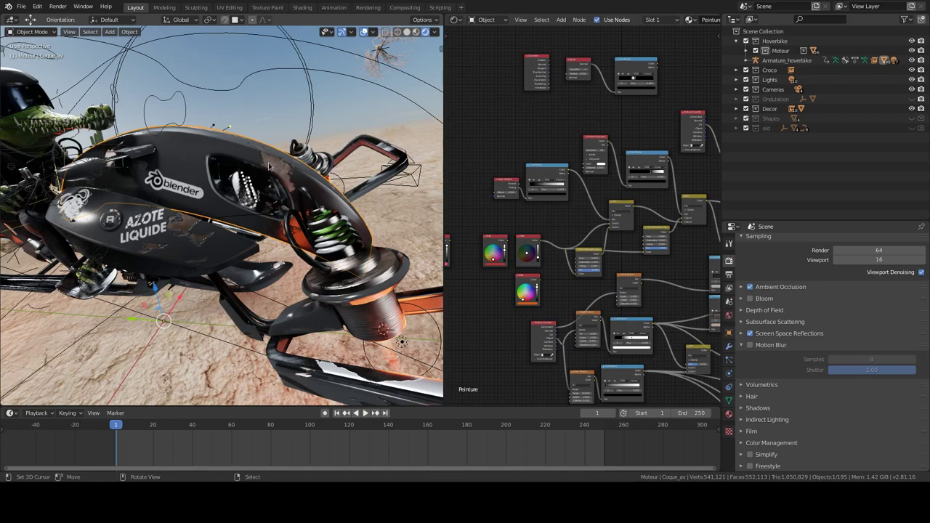
scroll(269, 167, up, 2)
scroll(367, 133, up, 2)
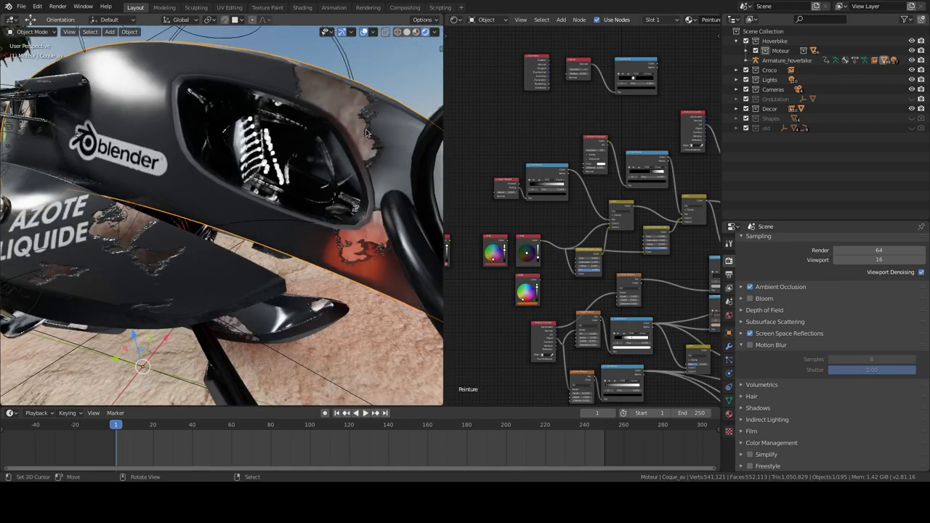
scroll(367, 133, down, 2)
scroll(334, 145, down, 2)
scroll(290, 157, down, 1)
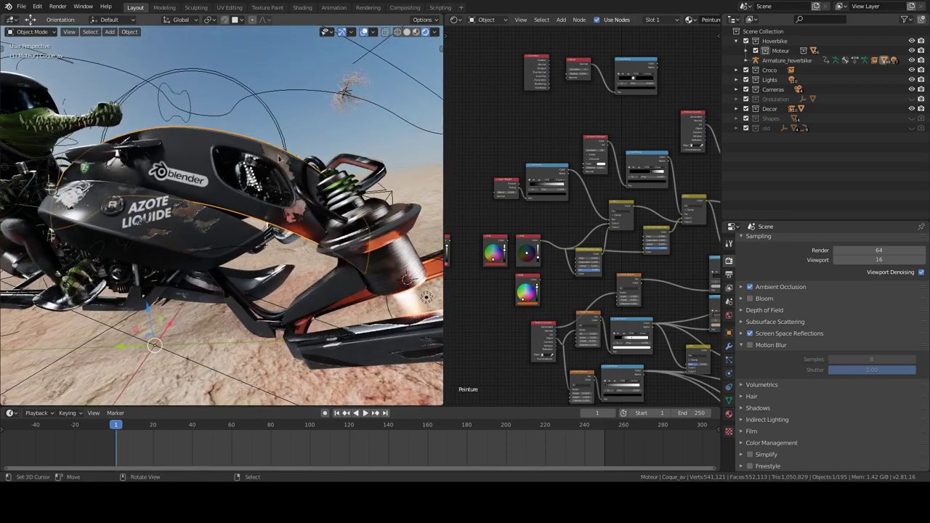
mouse_move(285, 230)
middle_down()
mouse_move(328, 198)
mouse_move(273, 170)
middle_up()
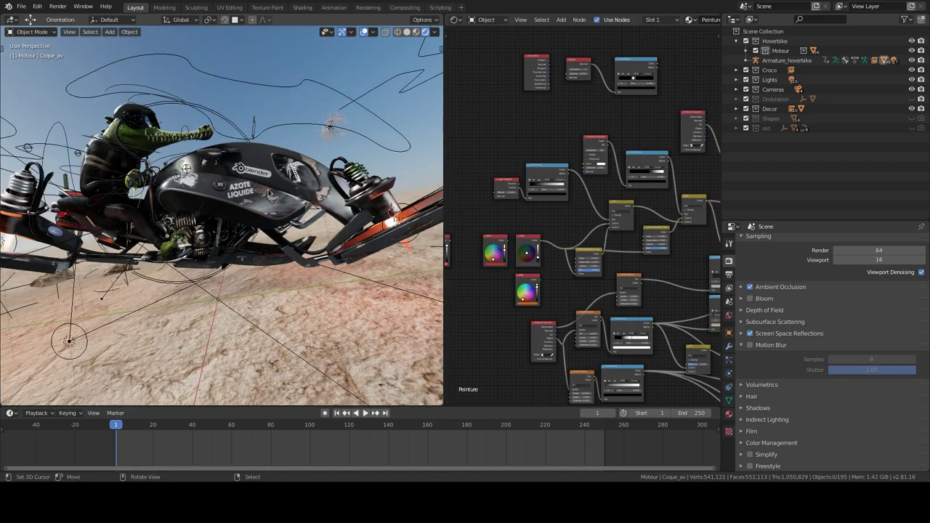
key(KP_4)
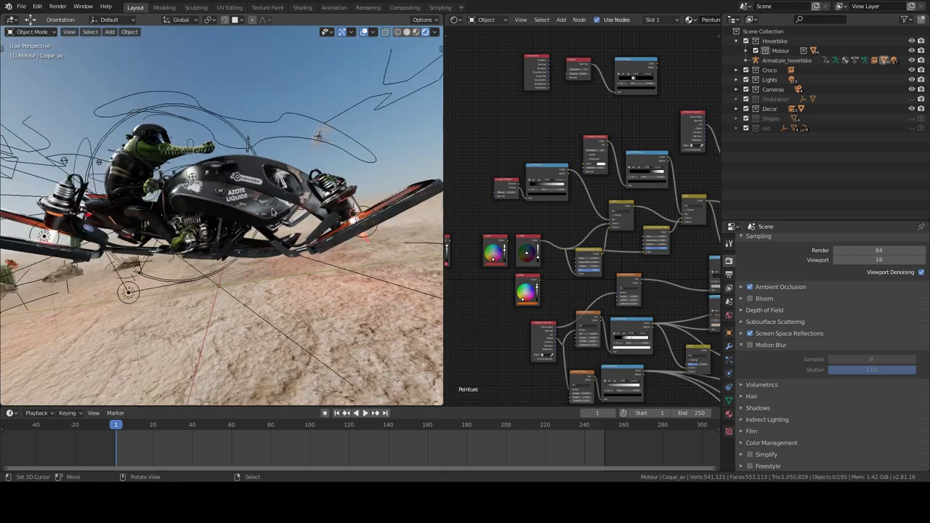
middle_drag(285, 222, 285, 221)
scroll(285, 221, up, 3)
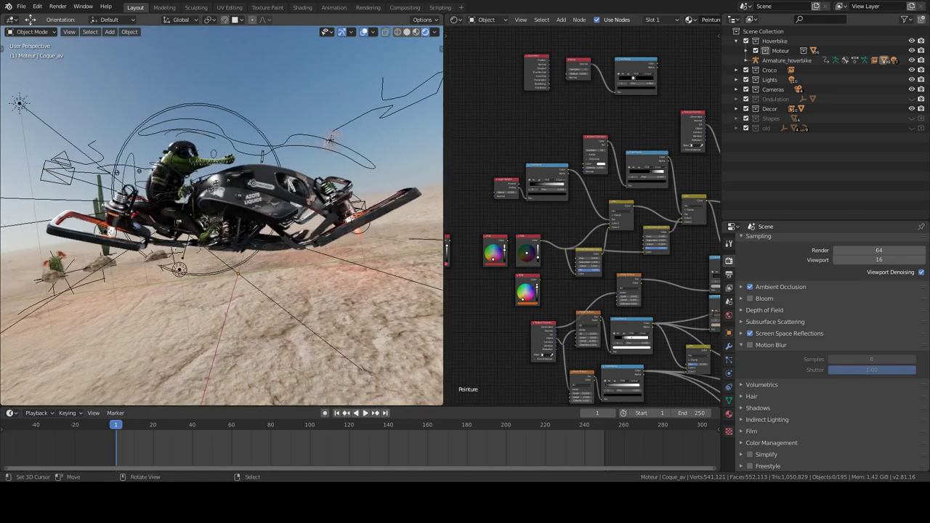
scroll(285, 221, up, 2)
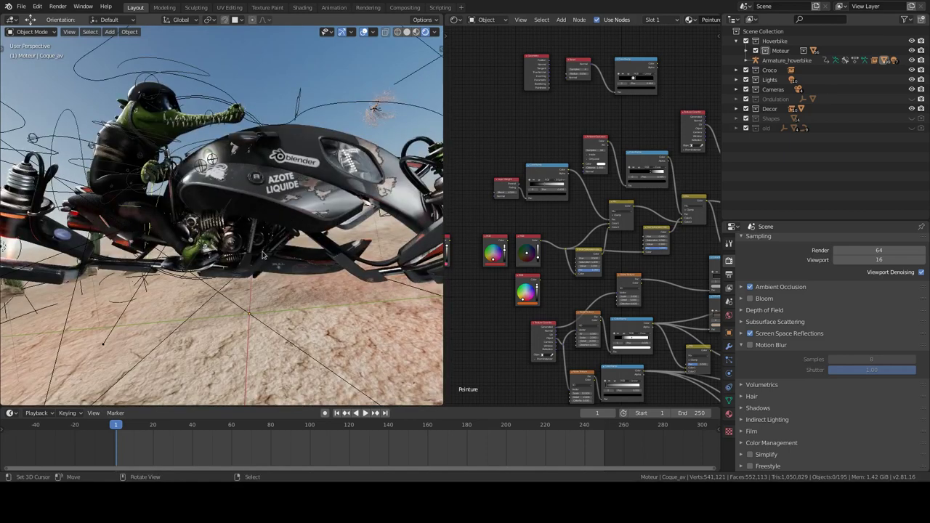
In solid shading, expand the Moteur collection and select all its engine objects
click(407, 31)
middle_drag(218, 218, 268, 371)
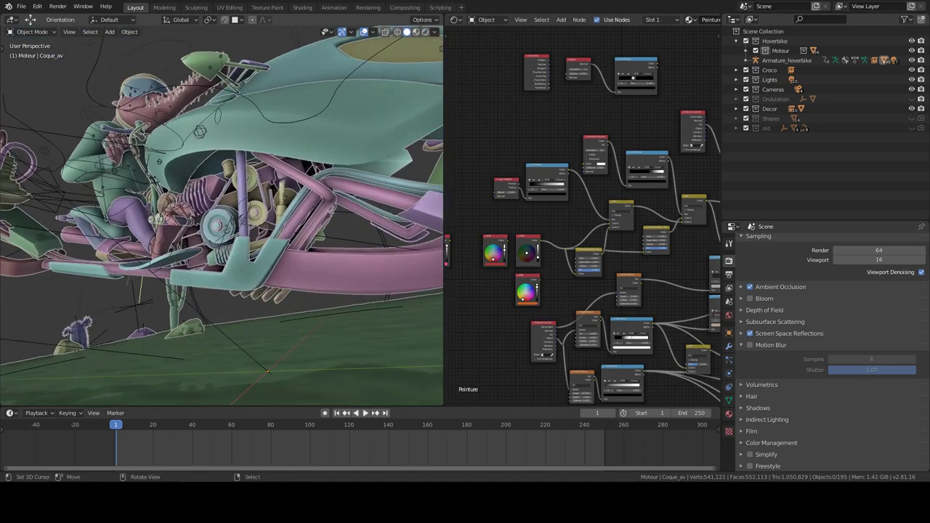
click(746, 50)
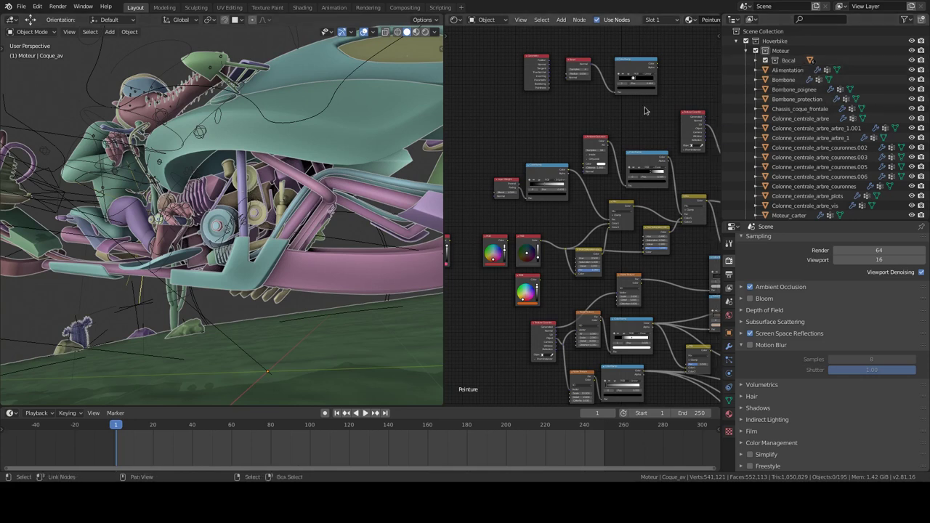
scroll(866, 158, down, 2)
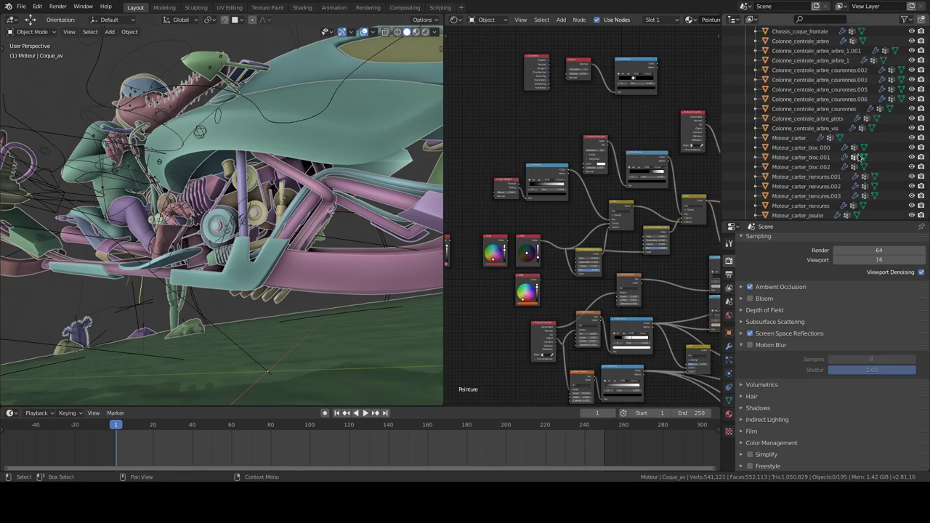
scroll(862, 149, up, 2)
right_click(785, 56)
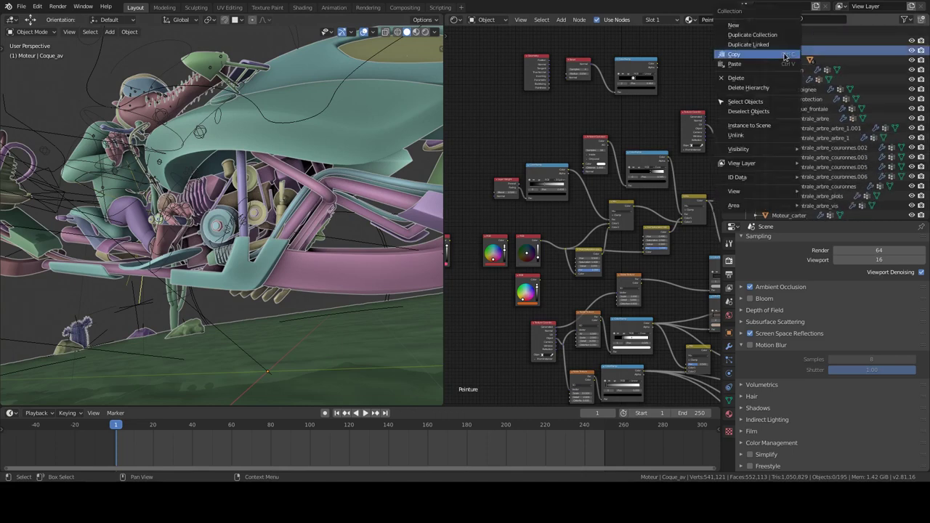
click(759, 101)
scroll(313, 154, up, 2)
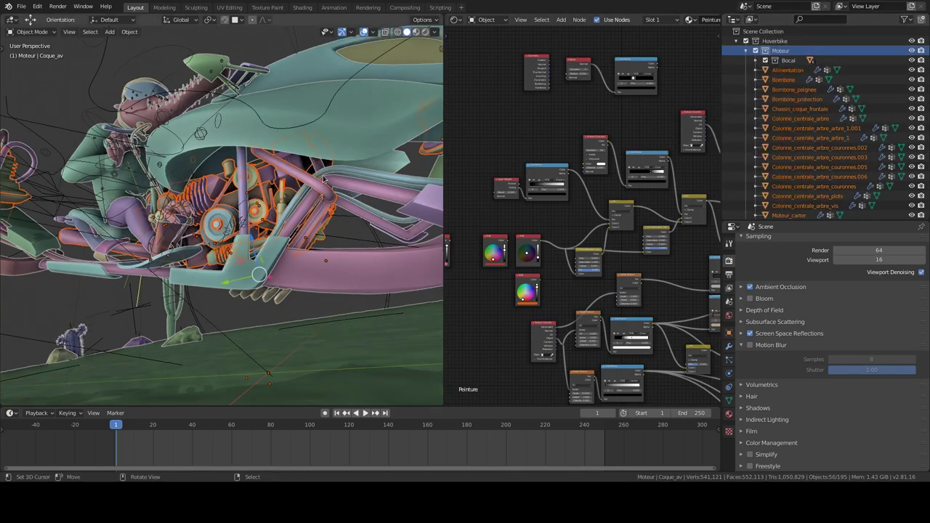
scroll(313, 155, up, 3)
scroll(313, 155, up, 3)
scroll(312, 155, up, 2)
scroll(812, 175, down, 1)
scroll(811, 175, down, 3)
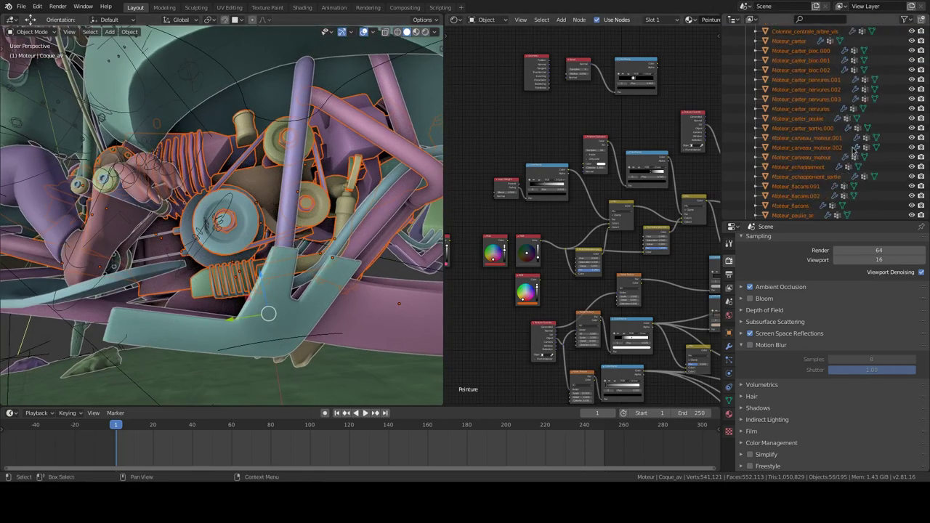
scroll(862, 123, down, 2)
scroll(863, 123, down, 3)
scroll(863, 124, down, 3)
scroll(862, 123, up, 4)
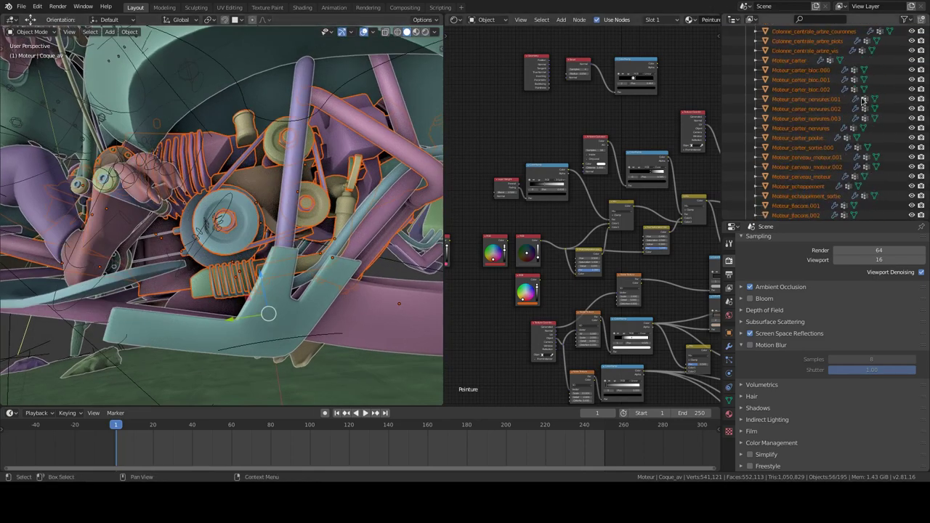
scroll(862, 124, up, 4)
scroll(862, 124, up, 3)
Make Moteur_echappement the active object, close in on it, and restore rendered shading
mouse_move(277, 218)
middle_down()
mouse_move(314, 170)
mouse_move(320, 193)
mouse_move(279, 192)
mouse_move(314, 222)
mouse_move(295, 213)
mouse_move(299, 189)
middle_up()
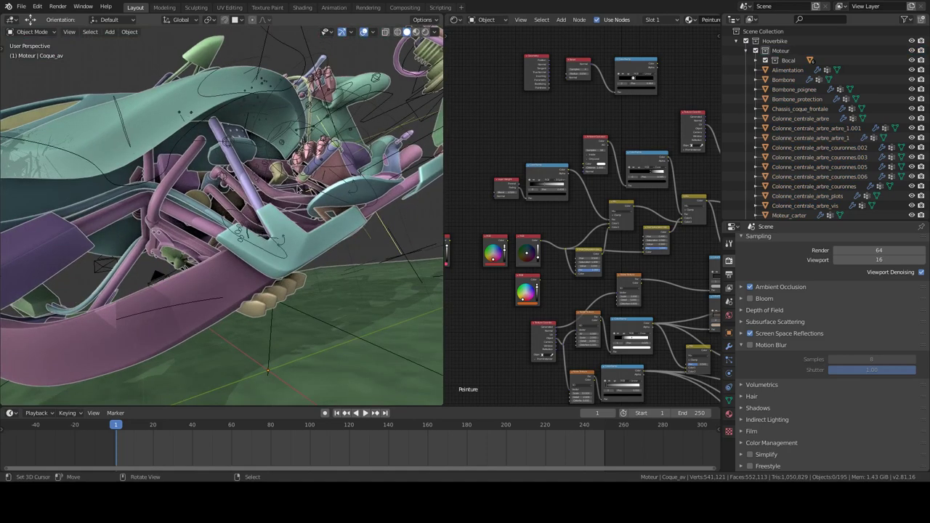
middle_drag(278, 194, 290, 195)
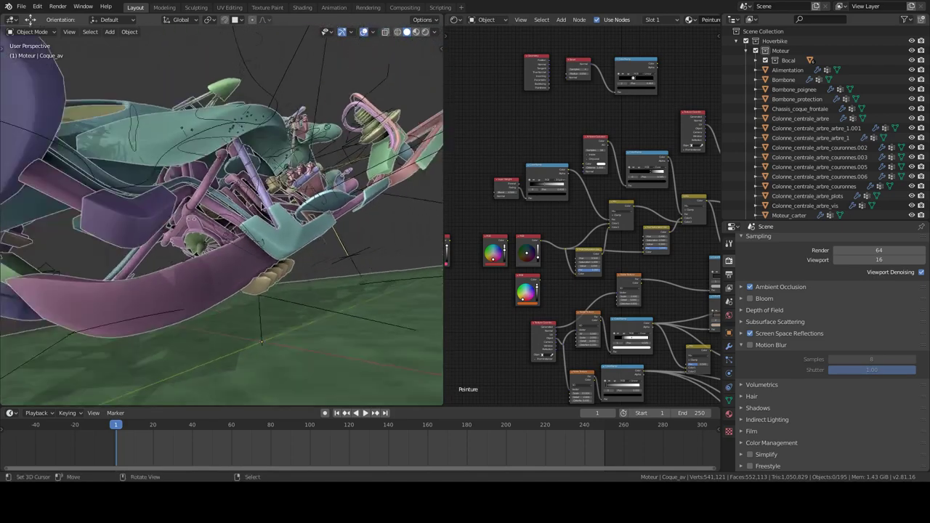
middle_drag(291, 195, 273, 227)
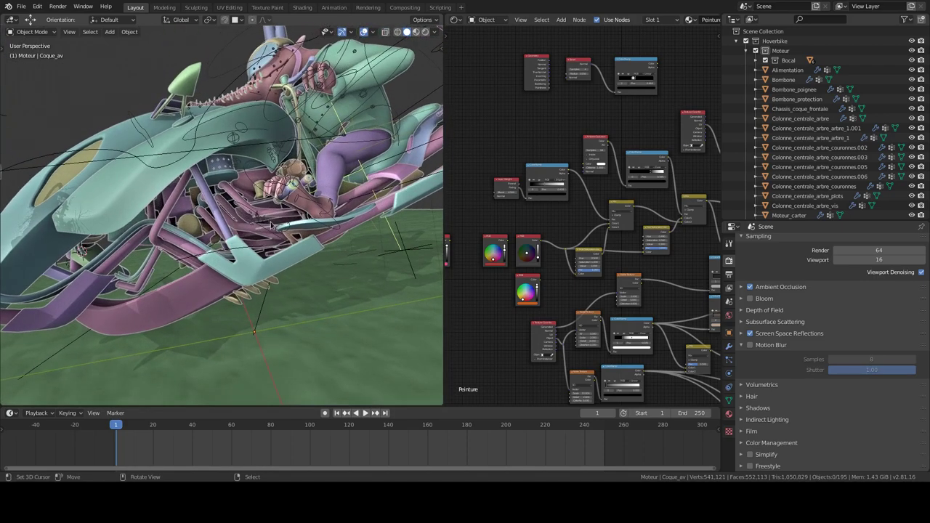
click(236, 200)
mouse_move(236, 200)
middle_down()
mouse_move(269, 210)
mouse_move(247, 242)
mouse_move(264, 204)
mouse_move(348, 224)
mouse_move(305, 209)
middle_up()
click(425, 31)
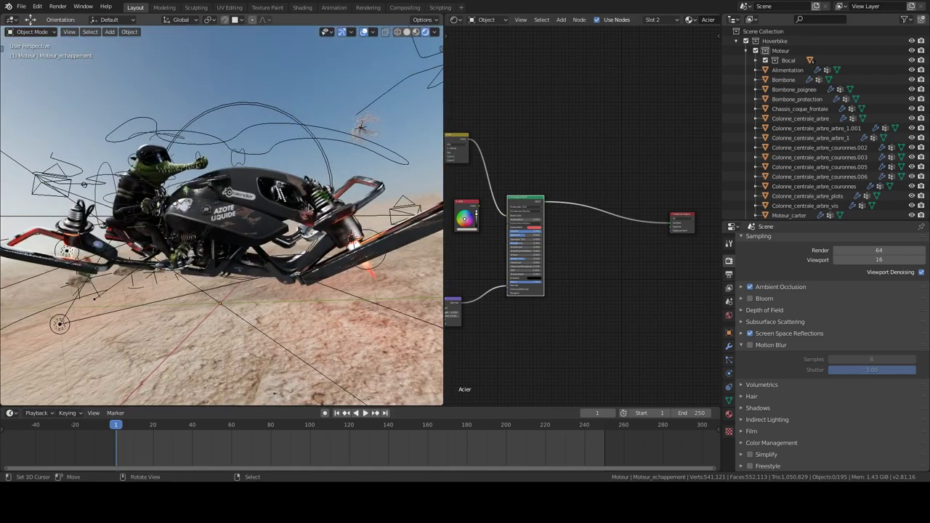
key(ctrl+space)
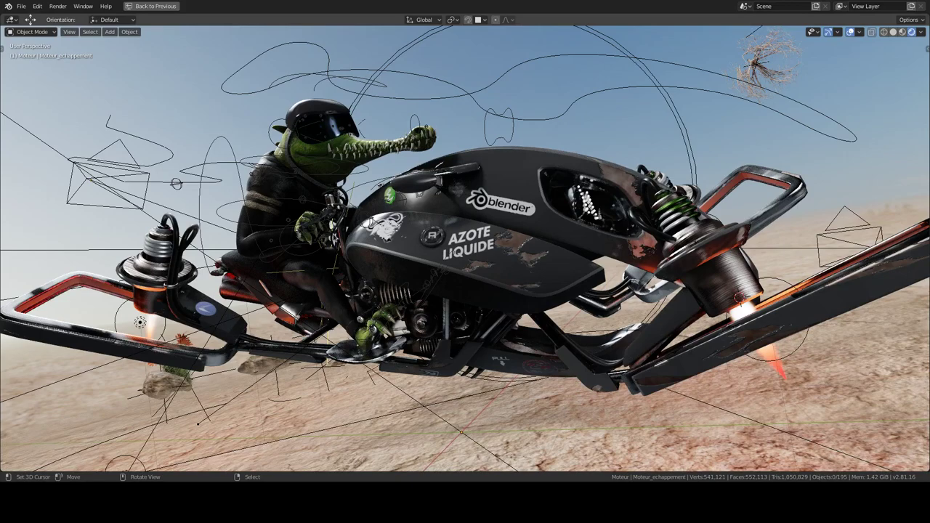
middle_drag(305, 208, 287, 203)
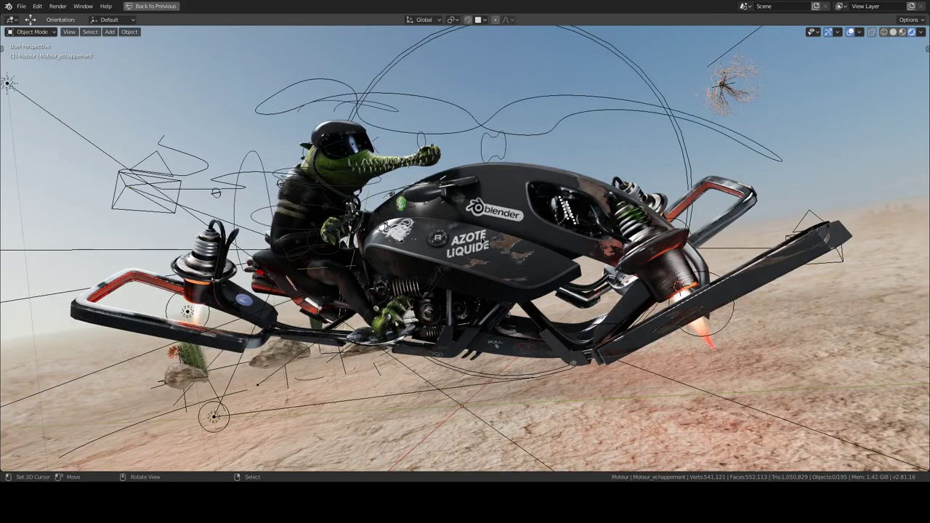
mouse_move(485, 242)
middle_down()
mouse_move(547, 267)
mouse_move(499, 242)
mouse_move(629, 191)
mouse_move(602, 240)
mouse_move(567, 242)
middle_up()
scroll(546, 267, up, 3)
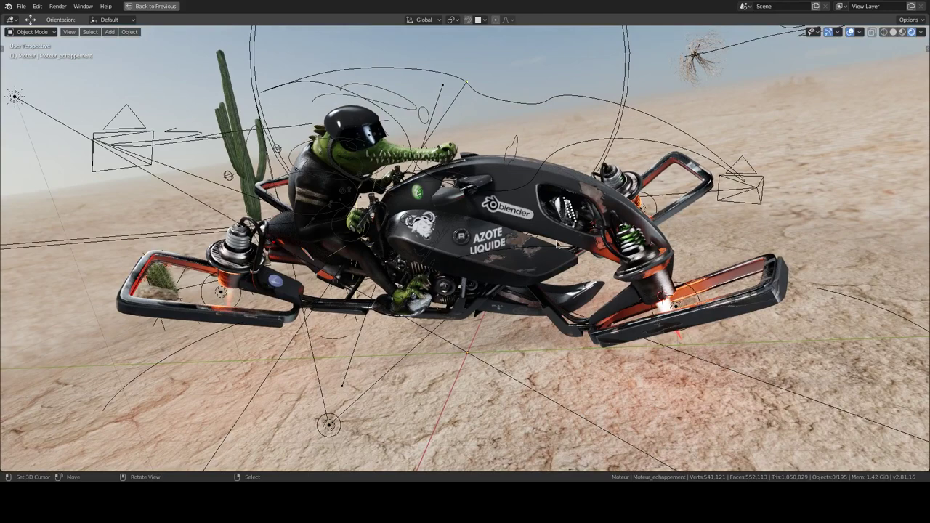
key(ctrl+space)
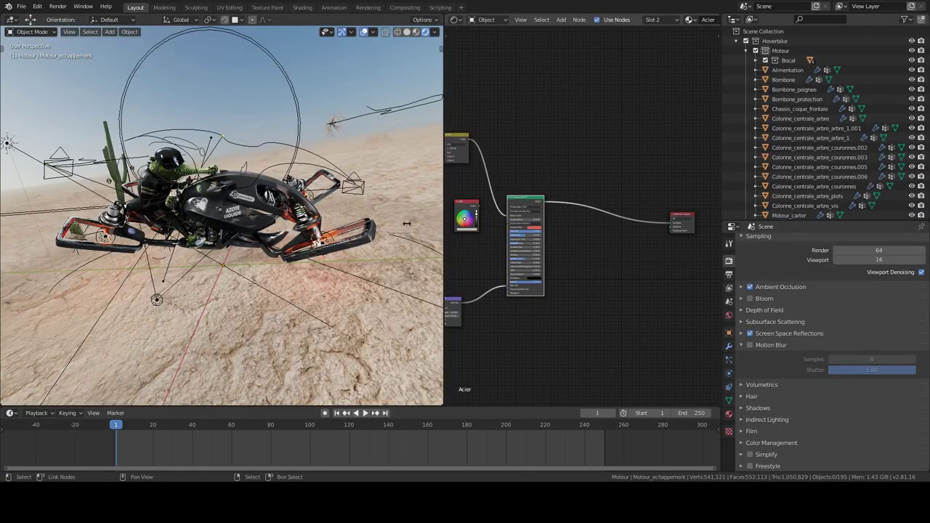